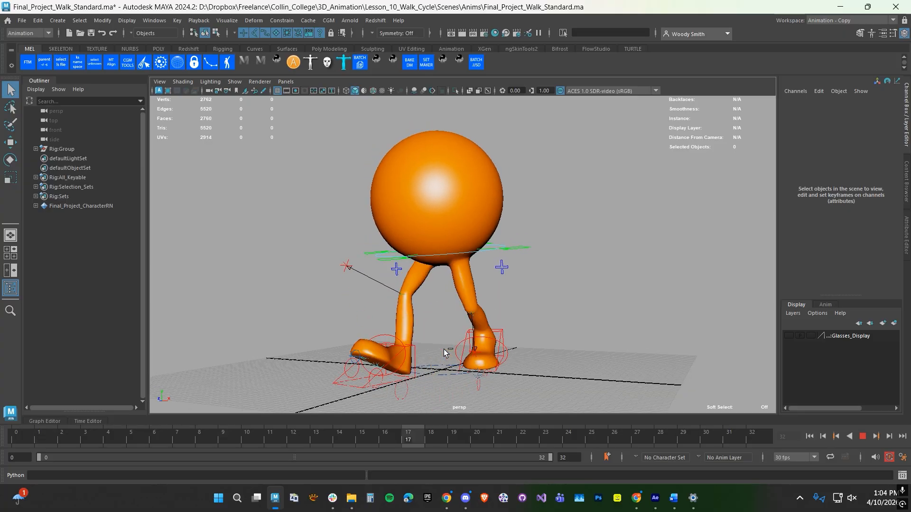
Start a new empty scene and reference Lower_Body_Character.ma from the Scenes/Rig folder of Lesson_10_Walk_Cycle.
key(ctrl+o)
click(446, 252)
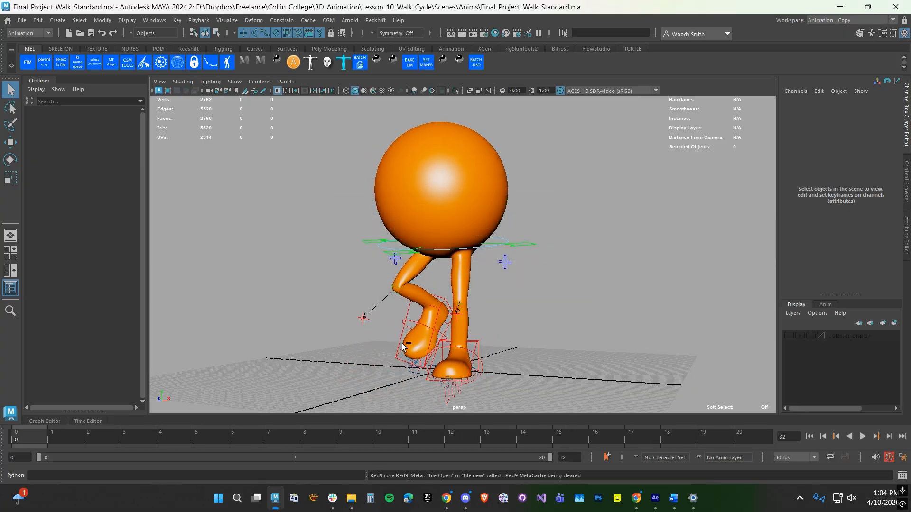
key(ctrl+r)
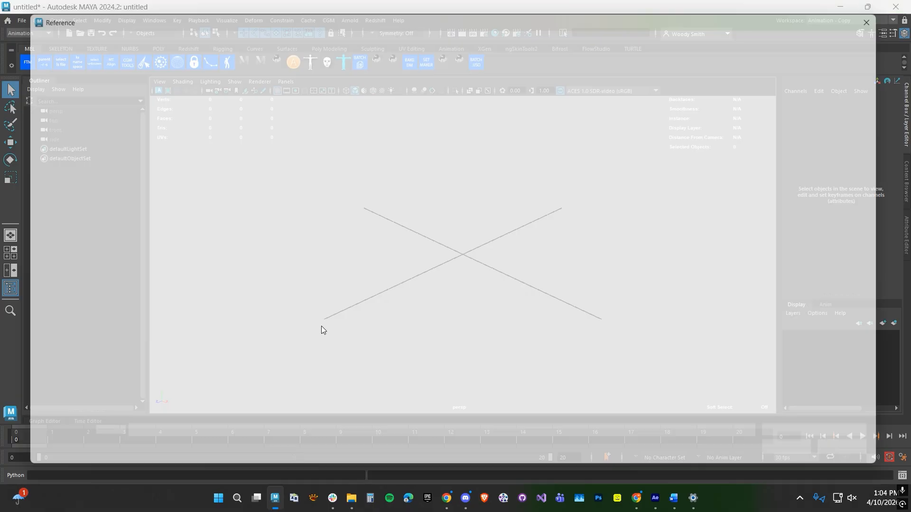
key(alt+Up)
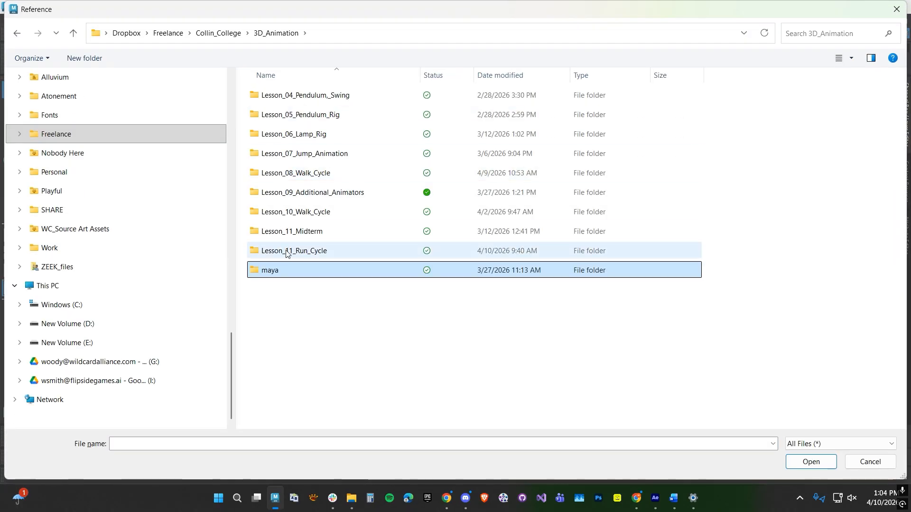
double_click(291, 211)
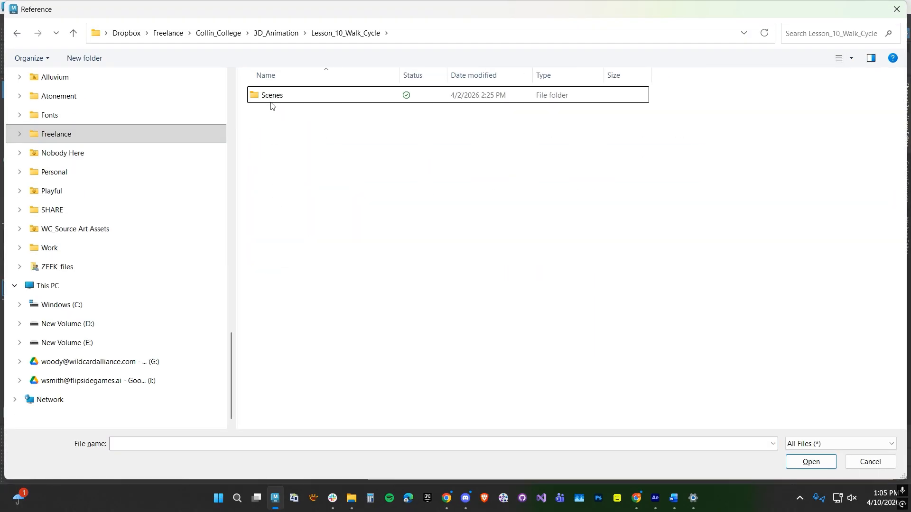
double_click(271, 97)
double_click(274, 115)
double_click(289, 114)
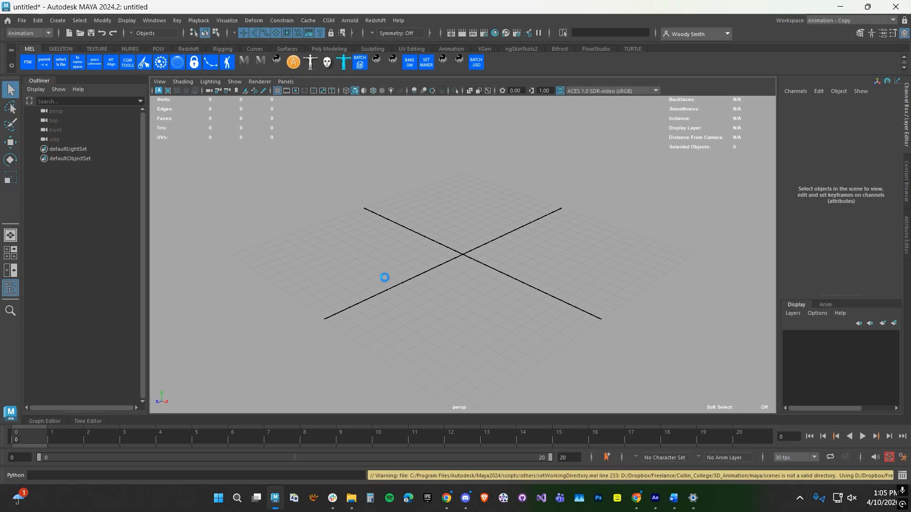
Rename the namespace of the referenced Lower_Body_Character file to Rig in the Reference Editor.
alt+drag(406, 267, 418, 268)
alt+middle_drag(419, 268, 416, 335)
alt+right_drag(417, 335, 370, 321)
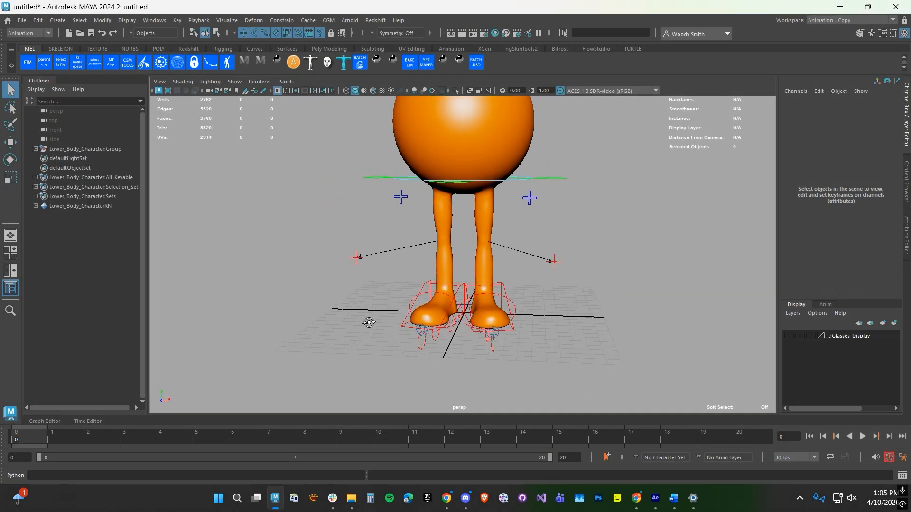
alt+drag(370, 321, 380, 325)
alt+middle_drag(380, 325, 368, 373)
alt+drag(367, 372, 329, 372)
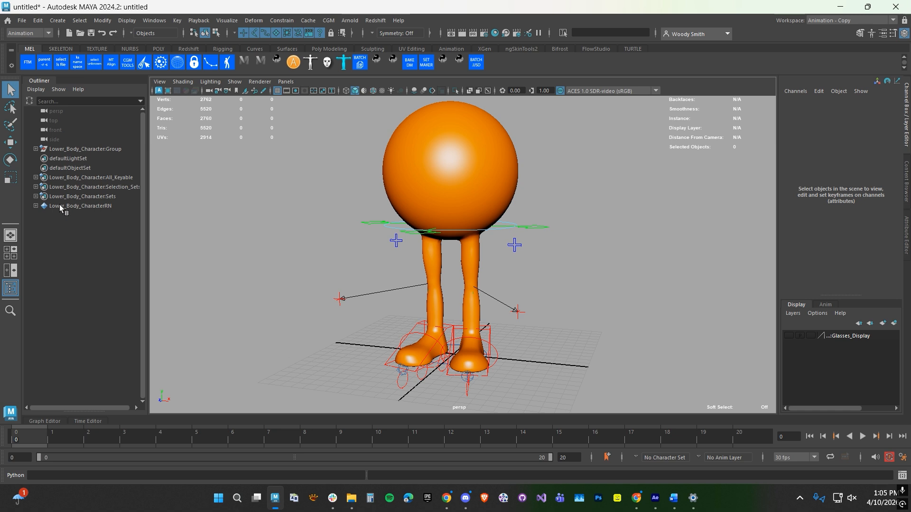
click(25, 20)
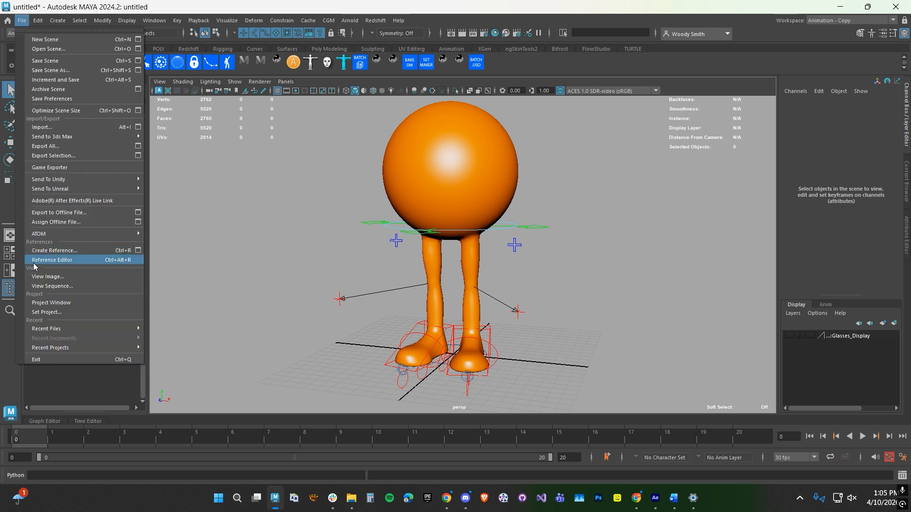
click(53, 259)
click(246, 258)
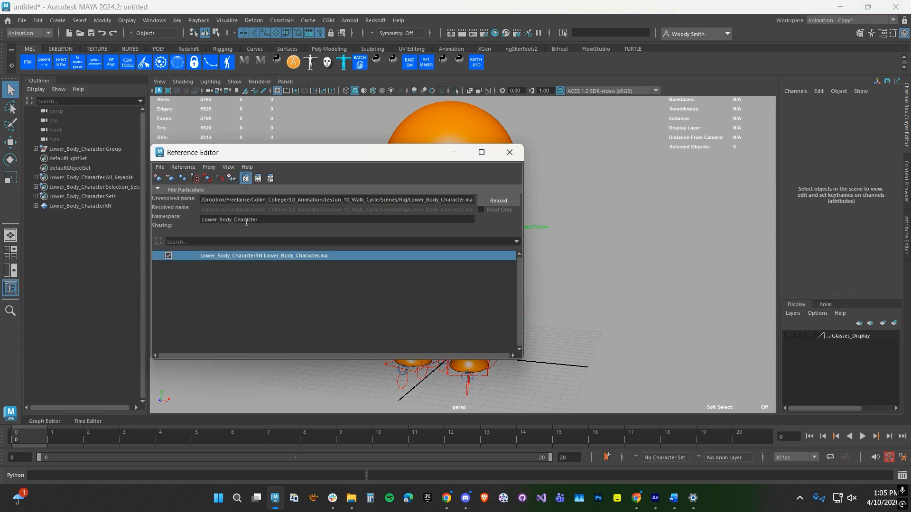
drag(260, 219, 173, 215)
text(Rig)
key(Return)
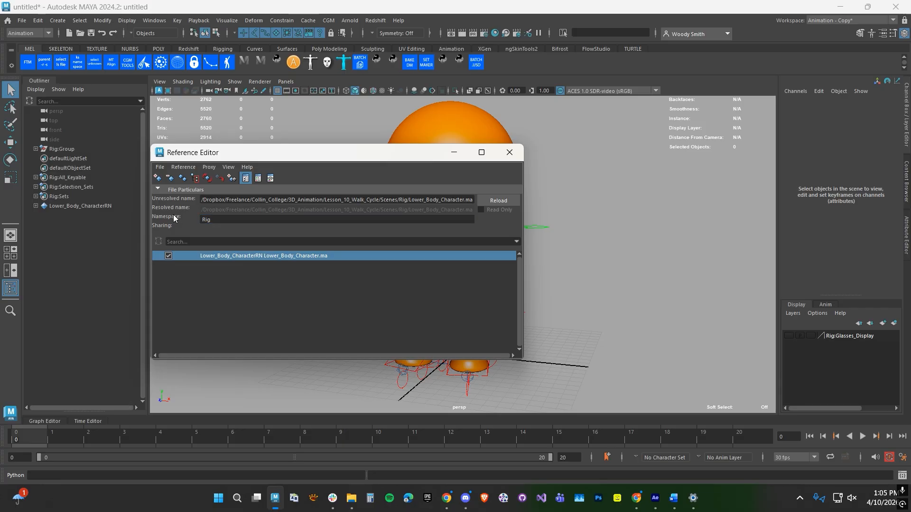
click(509, 152)
Move both knee pole vector controls inward and well in front of the legs, to about Translate Z 15.6.
alt+drag(328, 213, 373, 286)
click(346, 302)
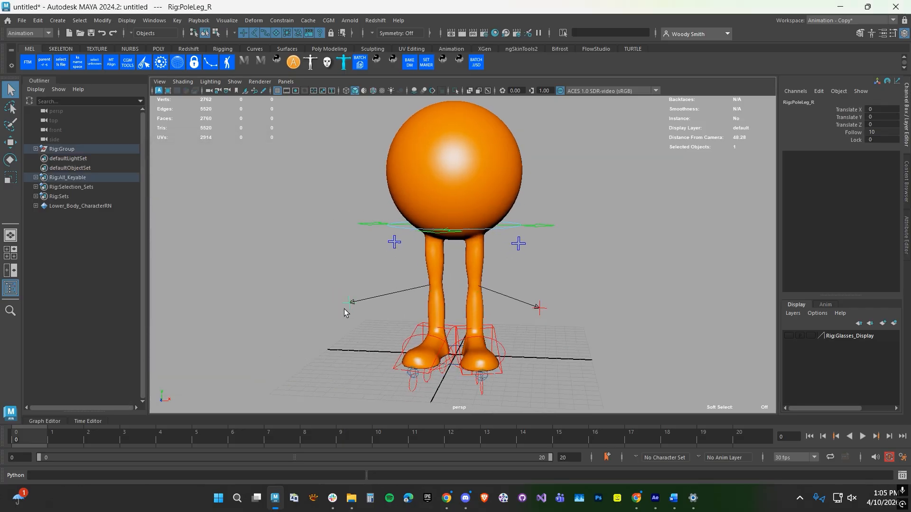
key(w)
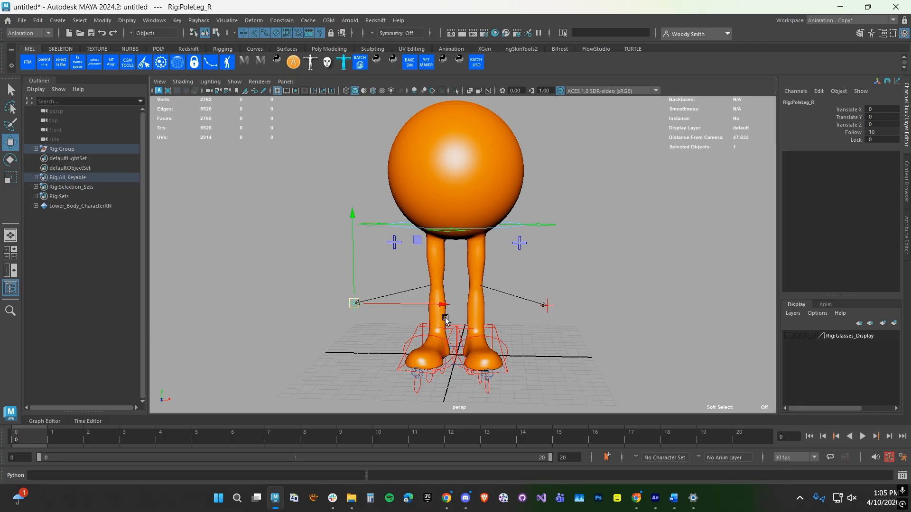
drag(437, 304, 380, 344)
click(555, 306)
shift+click(419, 304)
drag(266, 289, 48, 309)
alt+drag(327, 313, 474, 317)
alt+drag(254, 320, 294, 312)
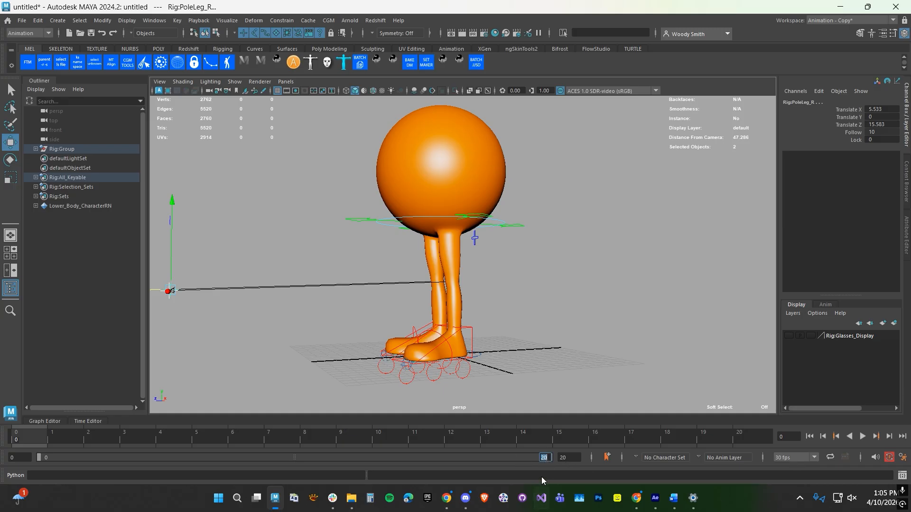
Set the timeline's end frame to 40.
text(40)
key(Return)
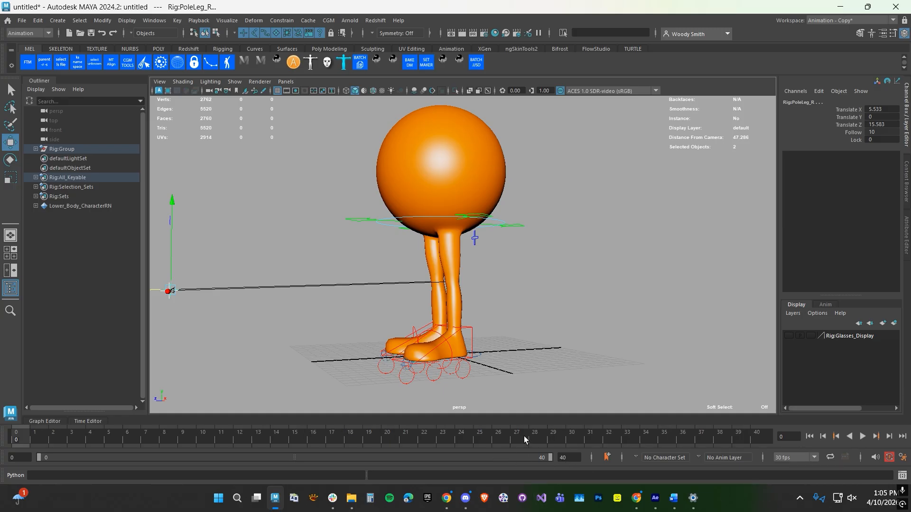
Lower the root control to about Translate Y -0.54 and tilt it forward to about Rotate X 3.4.
alt+drag(372, 341, 423, 350)
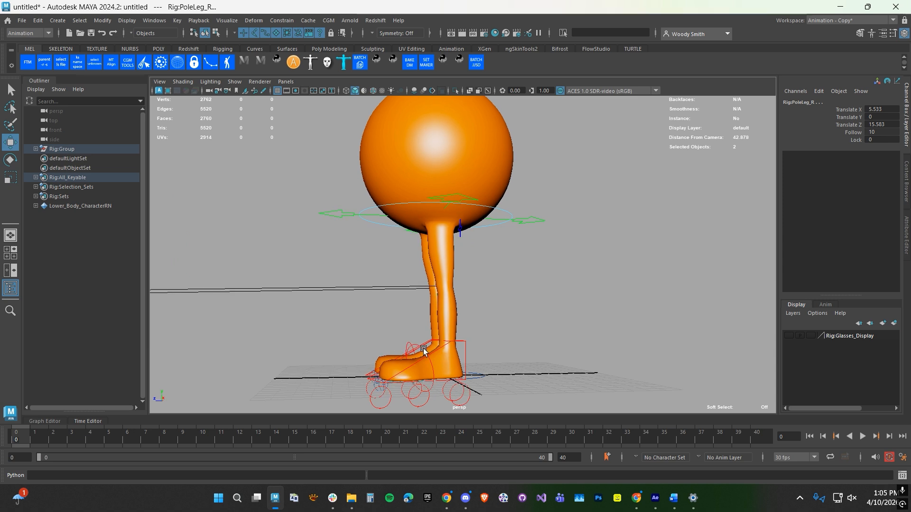
click(471, 341)
click(466, 342)
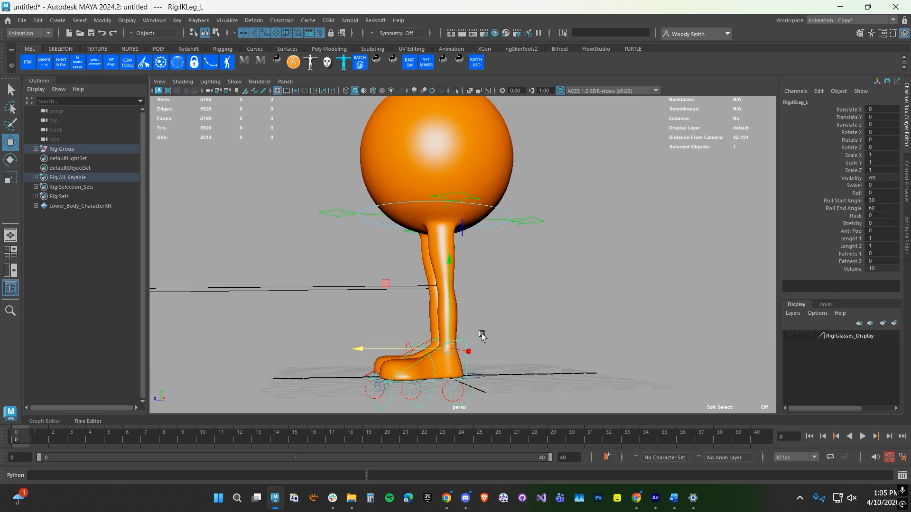
alt+middle_drag(518, 336, 539, 335)
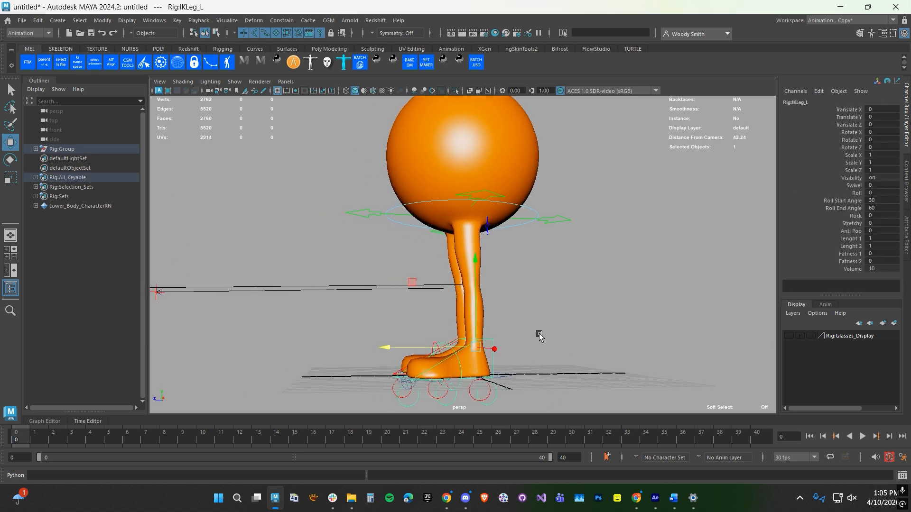
alt+drag(530, 336, 425, 311)
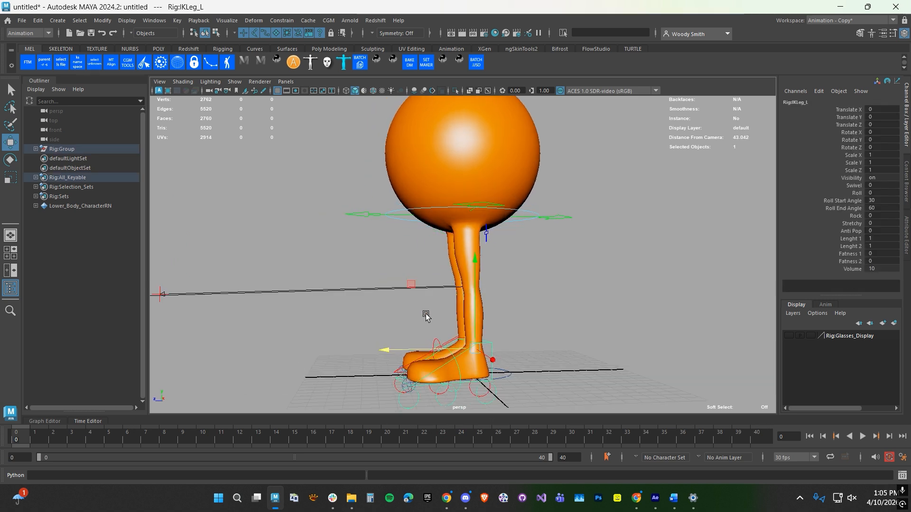
click(371, 217)
drag(463, 162, 462, 174)
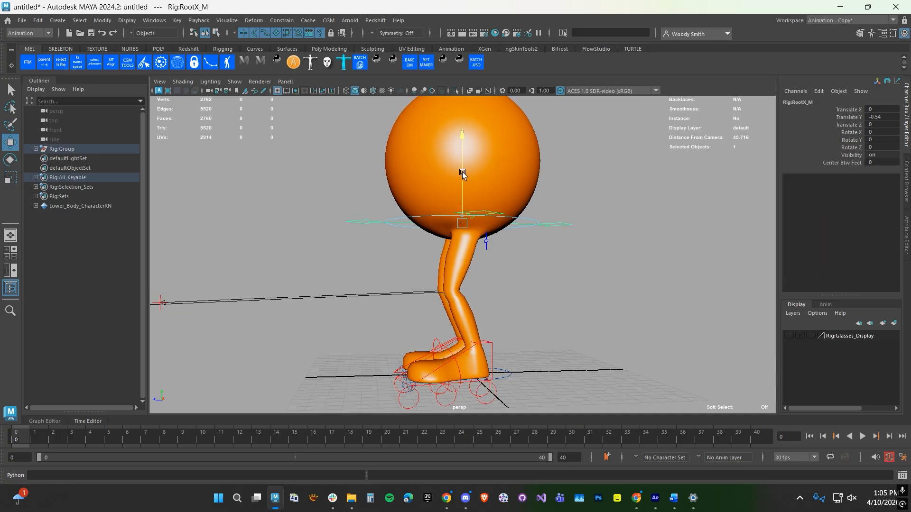
key(e)
drag(386, 258, 386, 265)
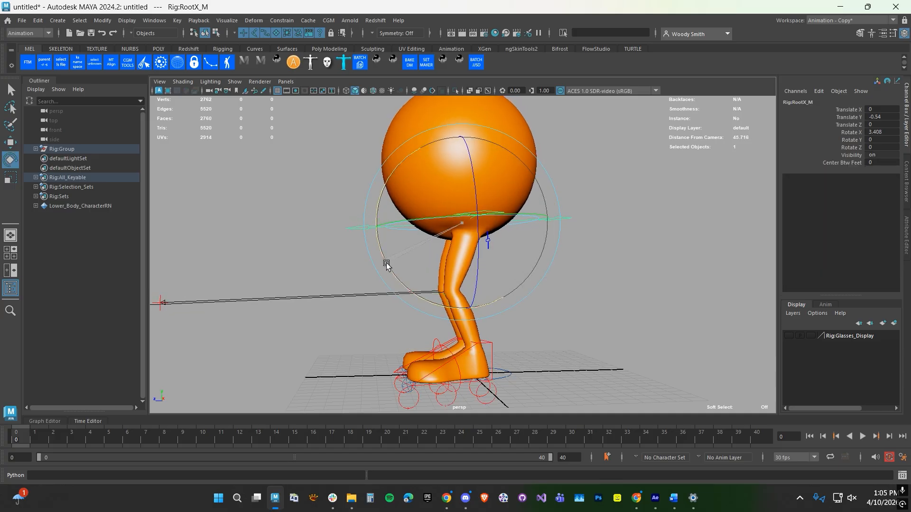
Move the left foot control forward to about Translate Z 4.4 and lift its toes to about Rotate X -38.
click(486, 345)
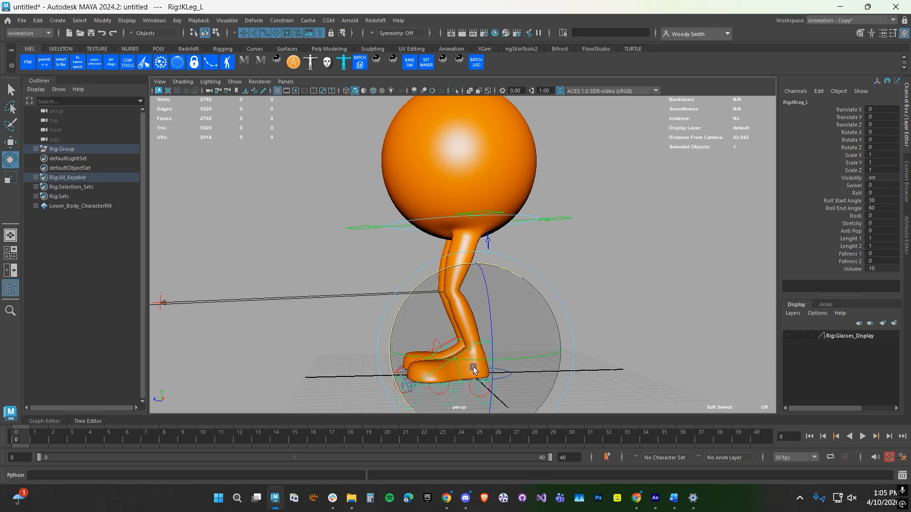
key(w)
drag(380, 352, 344, 350)
key(space)
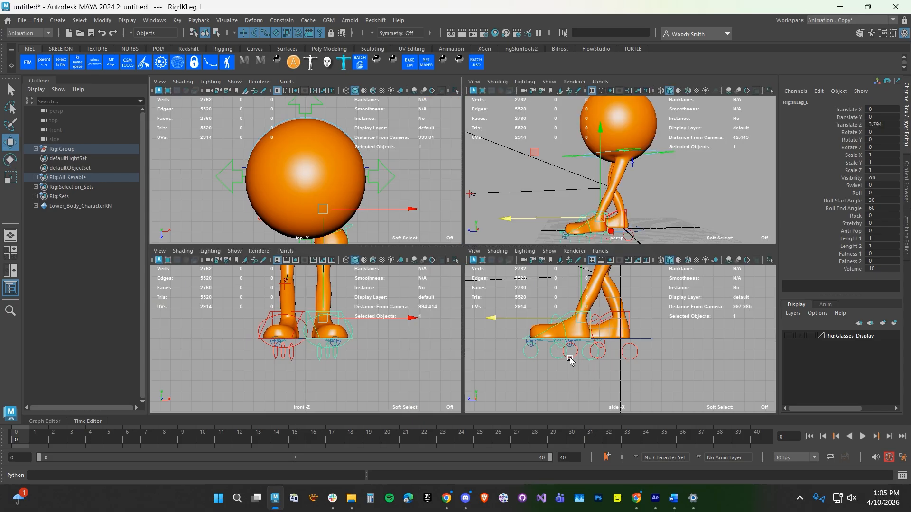
alt+middle_drag(570, 358, 581, 375)
scroll(598, 385, up, 1)
key(e)
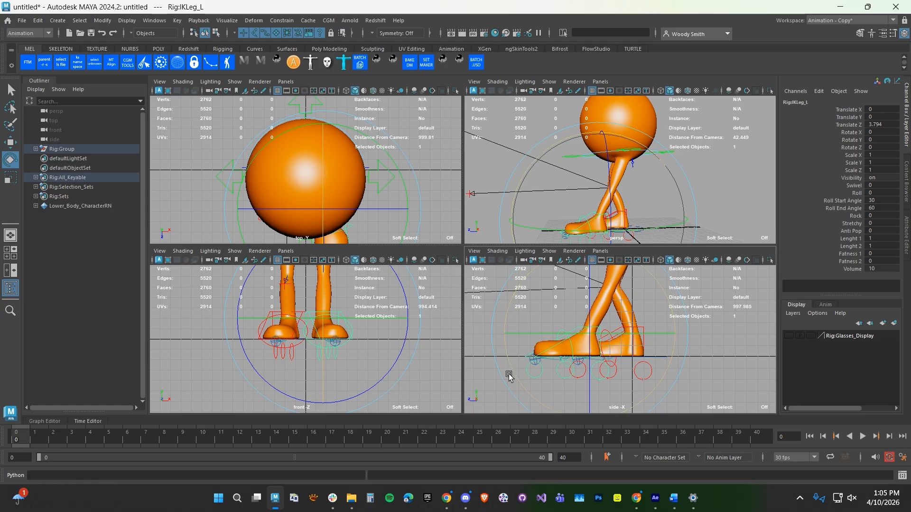
drag(510, 370, 507, 310)
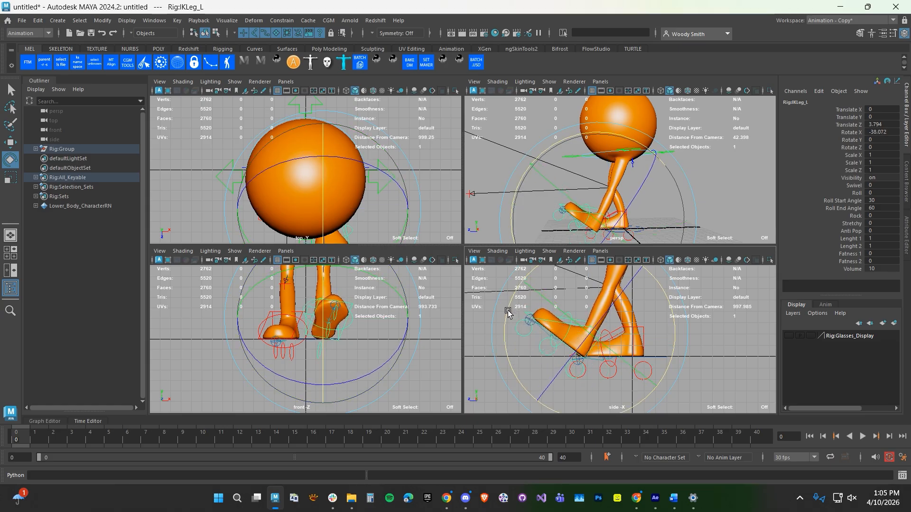
click(630, 356)
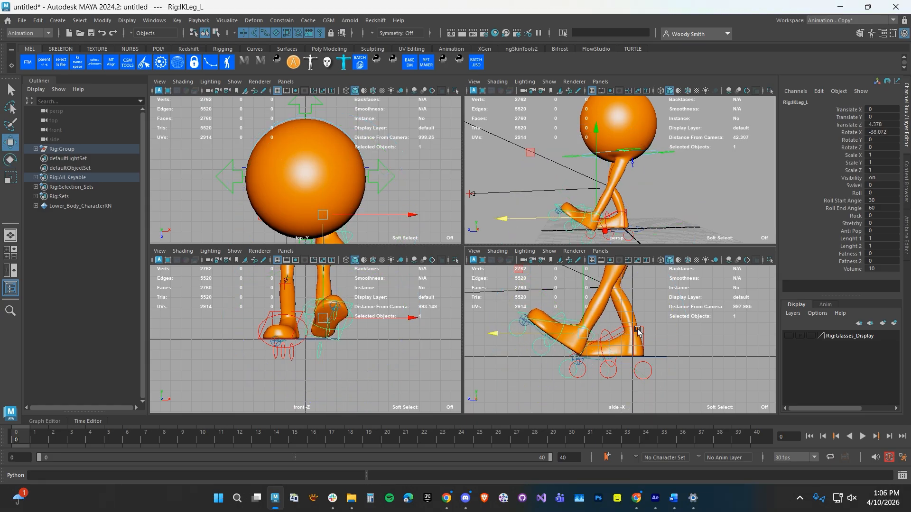
Slide the right foot control back to about Translate Z -6.1 and raise its heel with Roll at about 38.8.
key(w)
alt+middle_drag(630, 356, 567, 353)
drag(482, 330, 603, 336)
alt+middle_drag(586, 284, 600, 331)
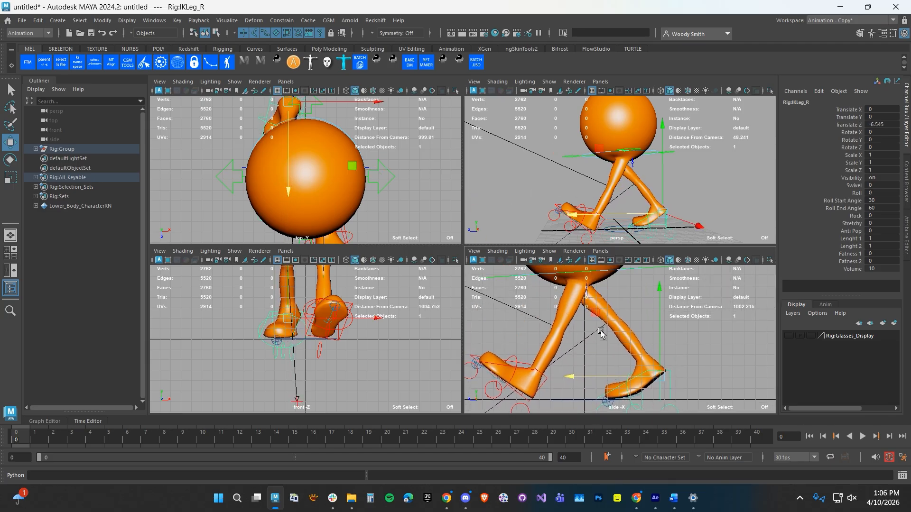
drag(590, 377, 583, 375)
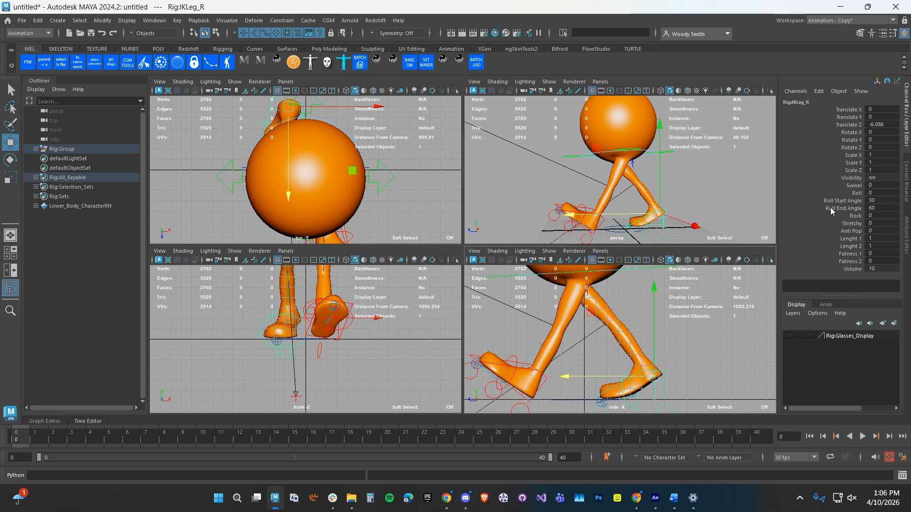
click(850, 193)
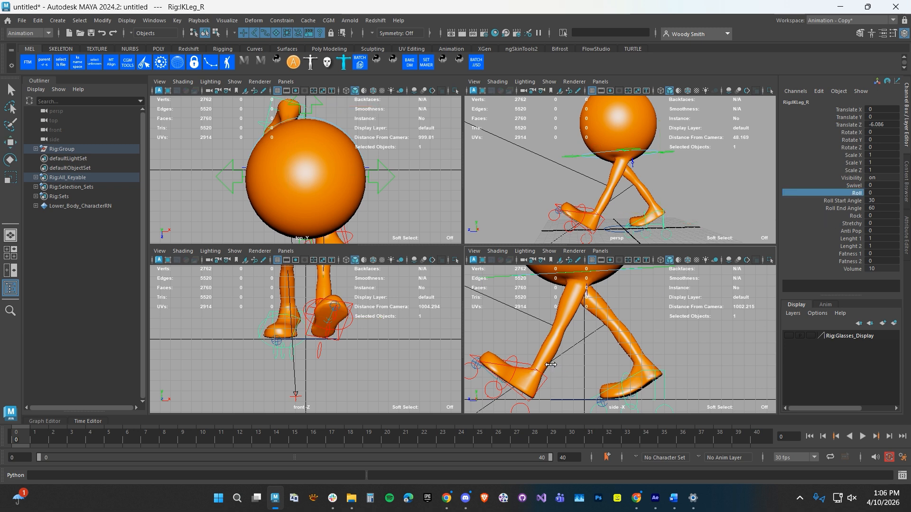
middle_drag(622, 356, 735, 354)
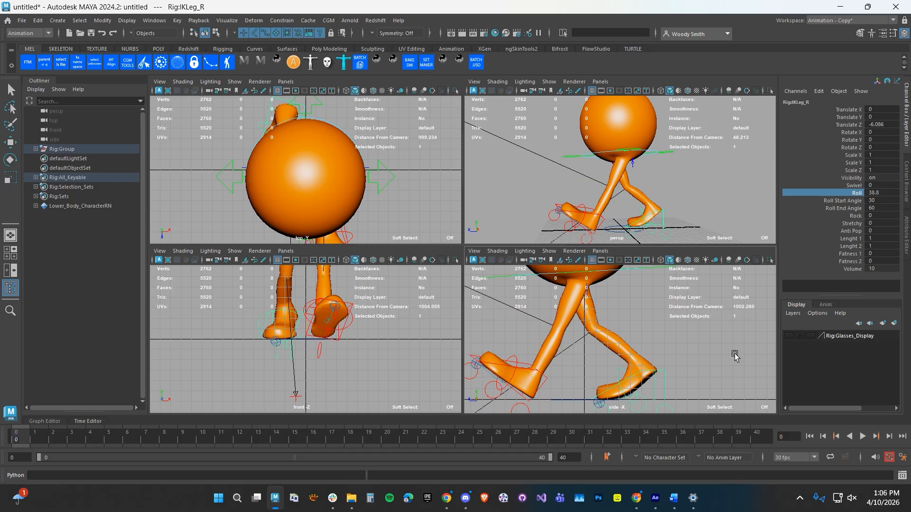
Lower the root control to about Translate Y -1.0 and slide the right foot control back to about Translate Z -6.7.
click(663, 280)
key(w)
drag(581, 269, 583, 274)
alt+middle_drag(608, 399, 582, 386)
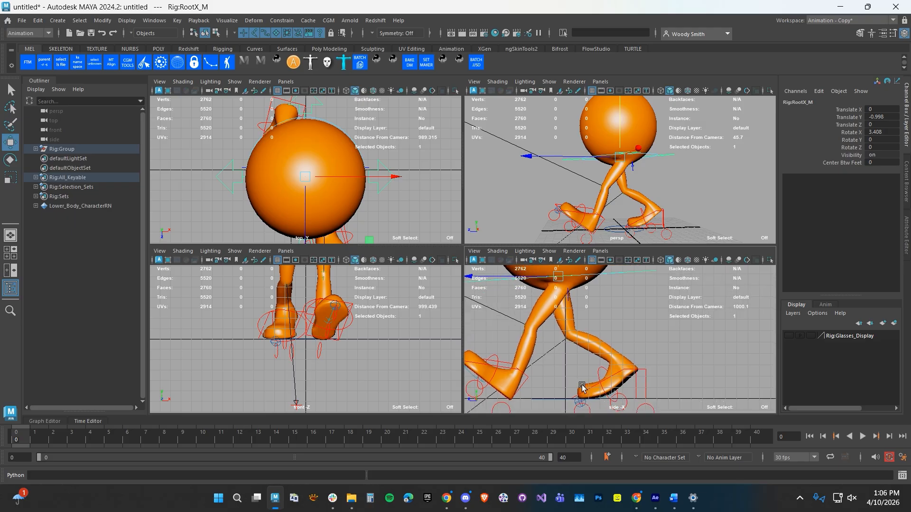
click(638, 387)
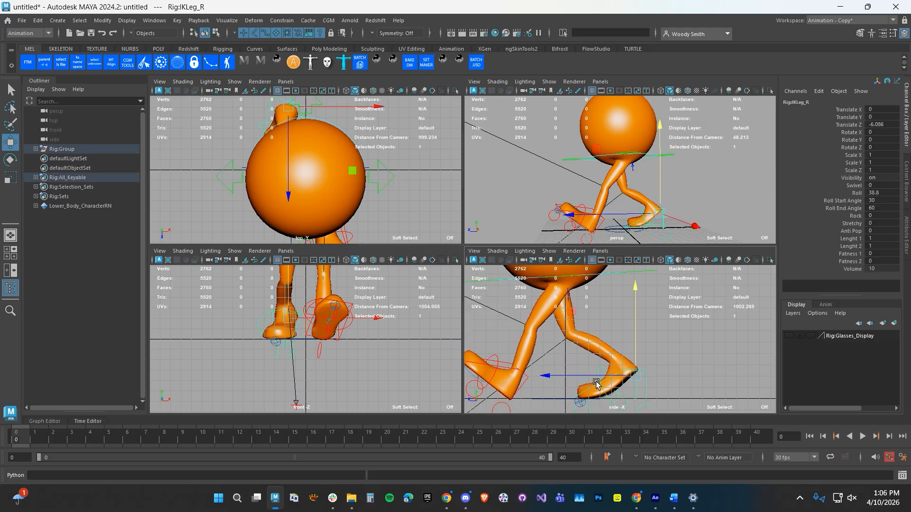
drag(555, 378, 563, 378)
Tilt the left foot control slightly sideways, to about Rotate Y 1.8 and Rotate Z 2.3.
alt+drag(565, 209, 613, 223)
key(space)
alt+drag(533, 247, 593, 245)
alt+drag(436, 366, 459, 368)
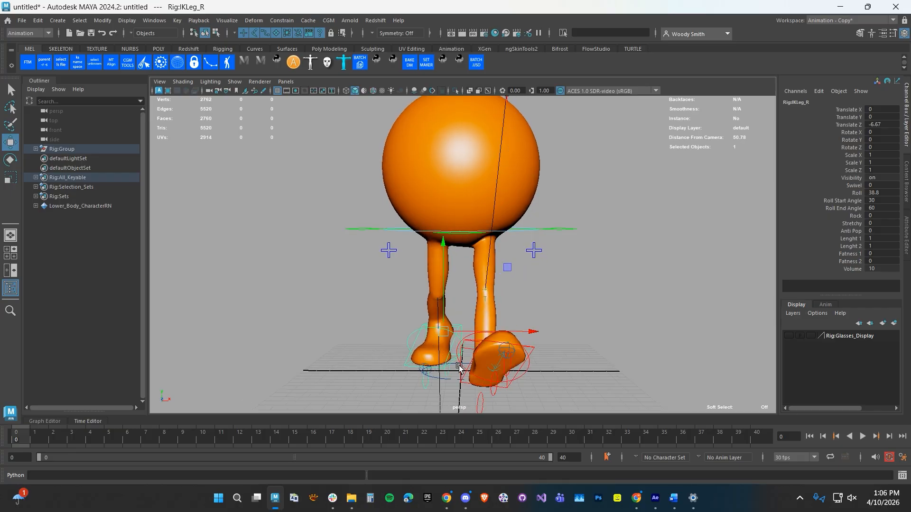
key(space)
alt+middle_drag(311, 340, 314, 397)
alt+right_drag(314, 397, 292, 367)
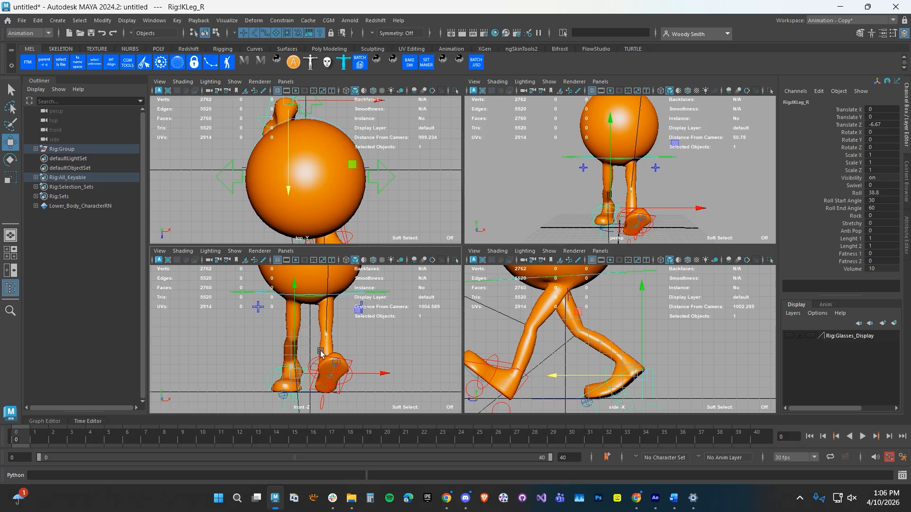
click(340, 402)
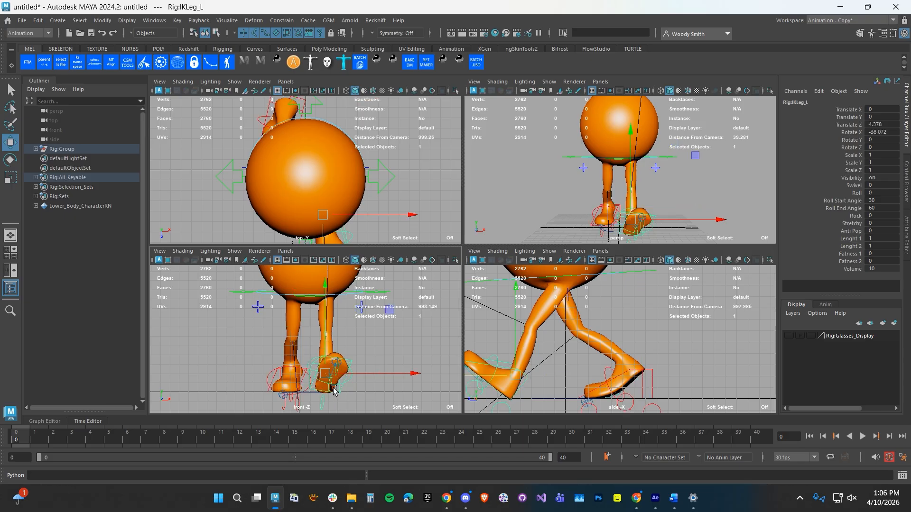
key(e)
drag(258, 404, 255, 410)
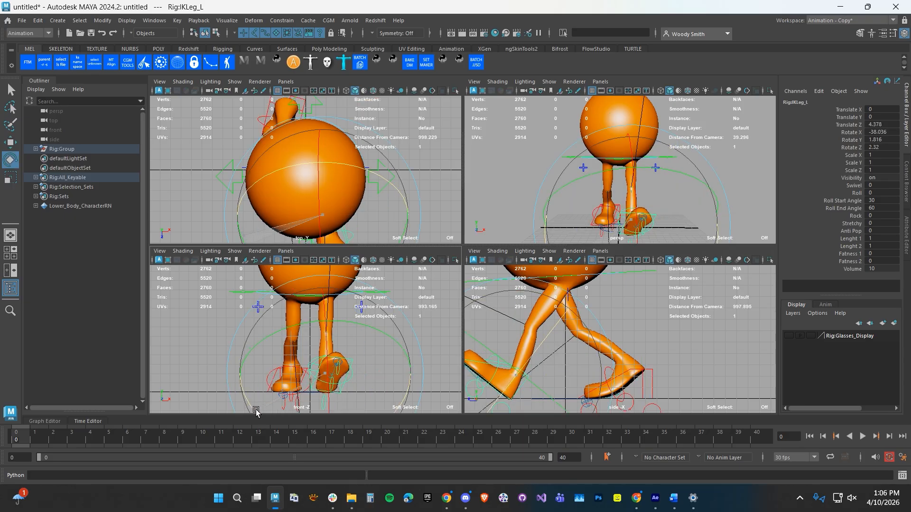
Tilt the root control sideways in the front view to about Rotate Z -1.9.
alt+middle_drag(514, 390, 512, 379)
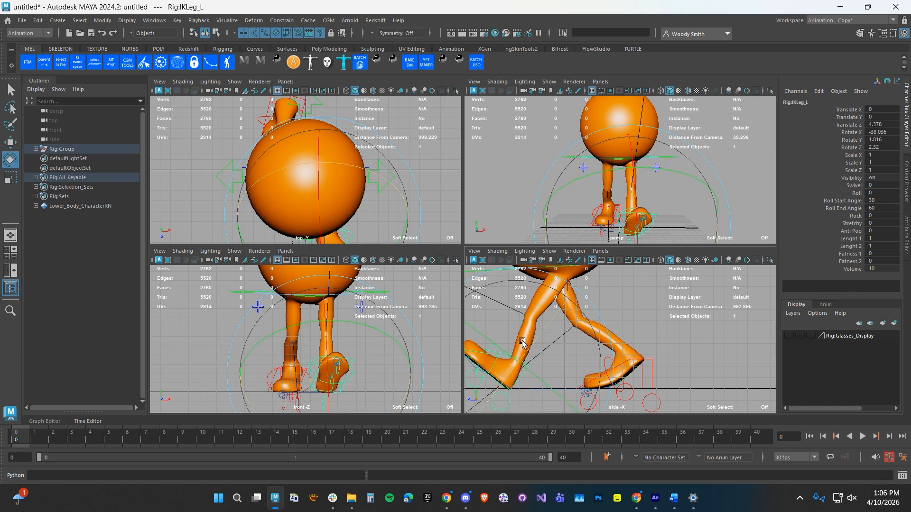
key(space)
alt+middle_drag(339, 308, 307, 345)
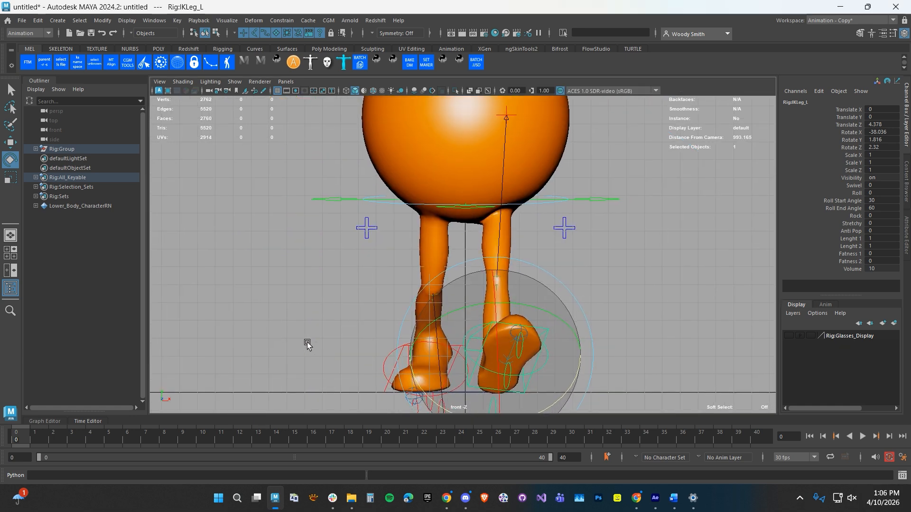
click(341, 203)
alt+middle_drag(366, 249, 348, 251)
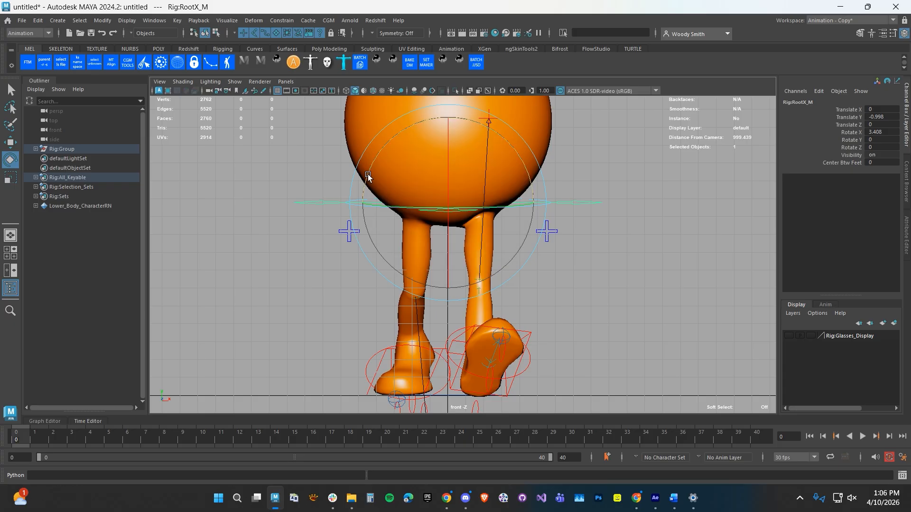
drag(367, 176, 368, 173)
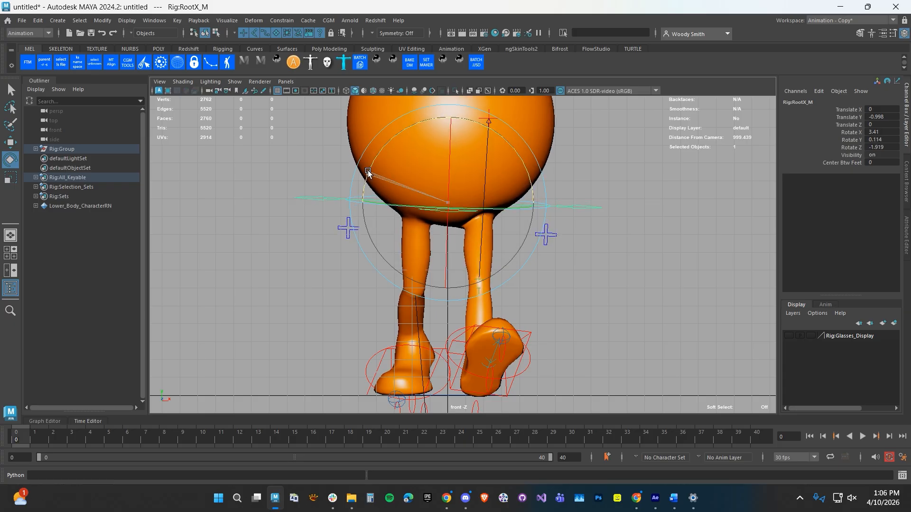
alt+middle_drag(398, 268, 392, 269)
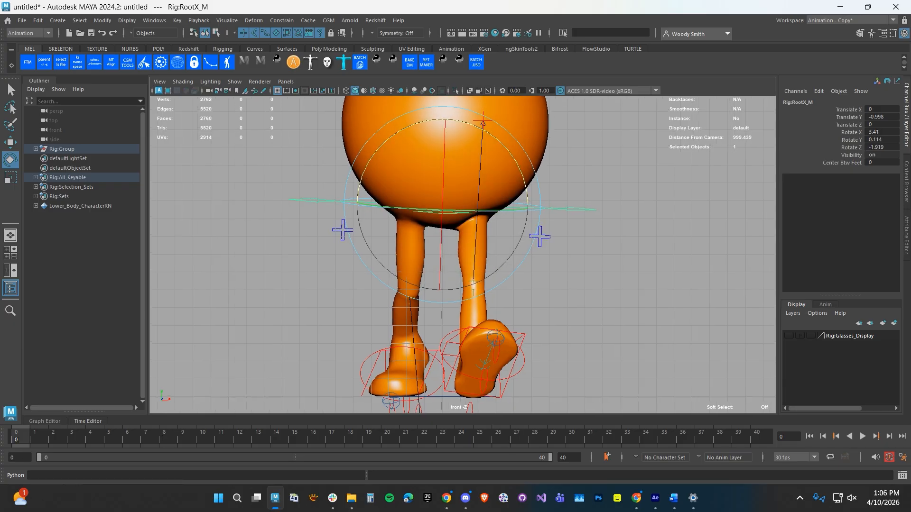
Select all members of the Rig:All_Keyable set and key the contact pose at frame 0.
right_click(63, 177)
click(88, 181)
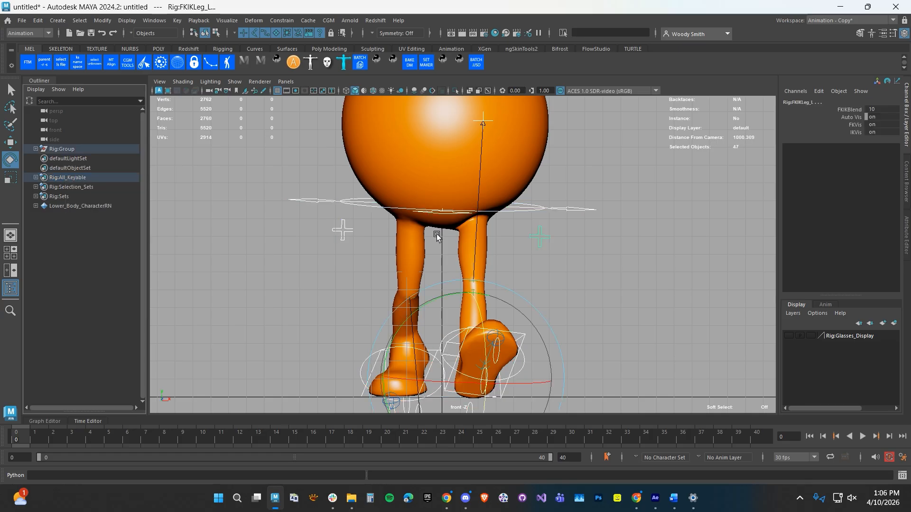
key(s)
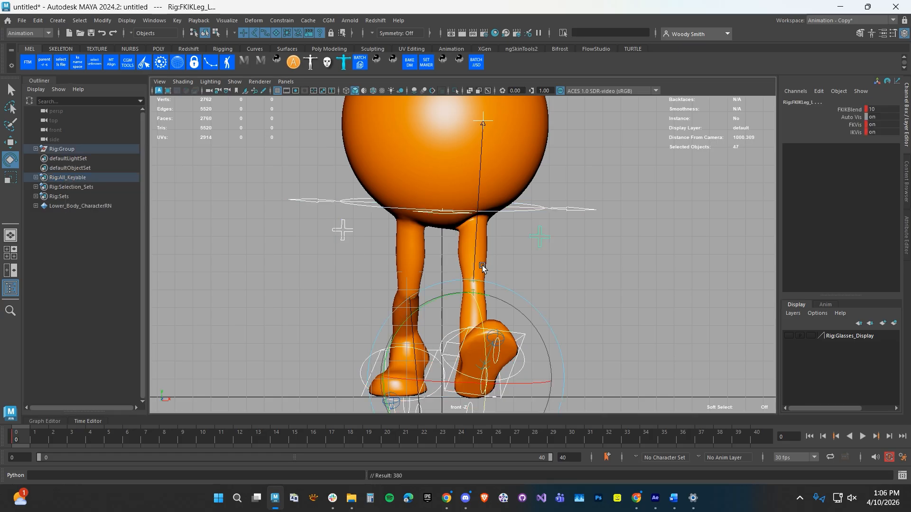
Key the same contact pose on all rig controls at frame 40.
key(space)
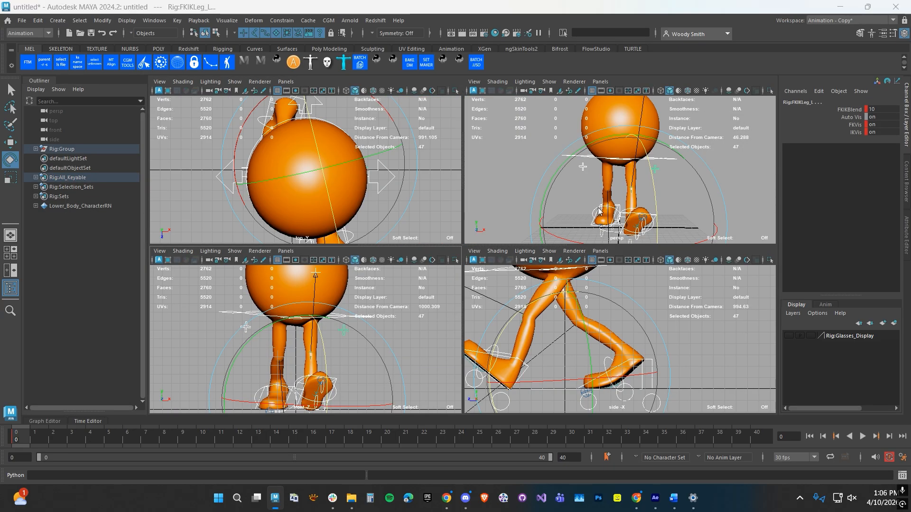
key(space)
alt+drag(539, 220, 473, 201)
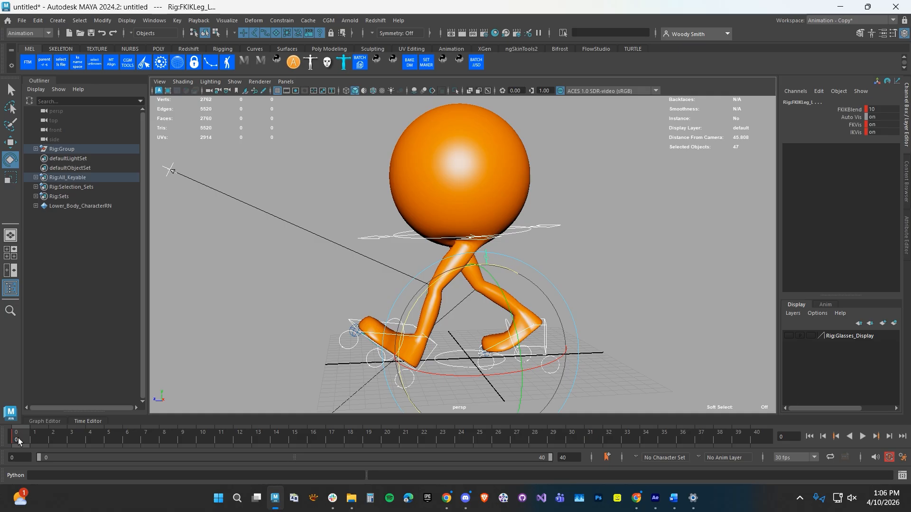
key(alt+v)
key(s)
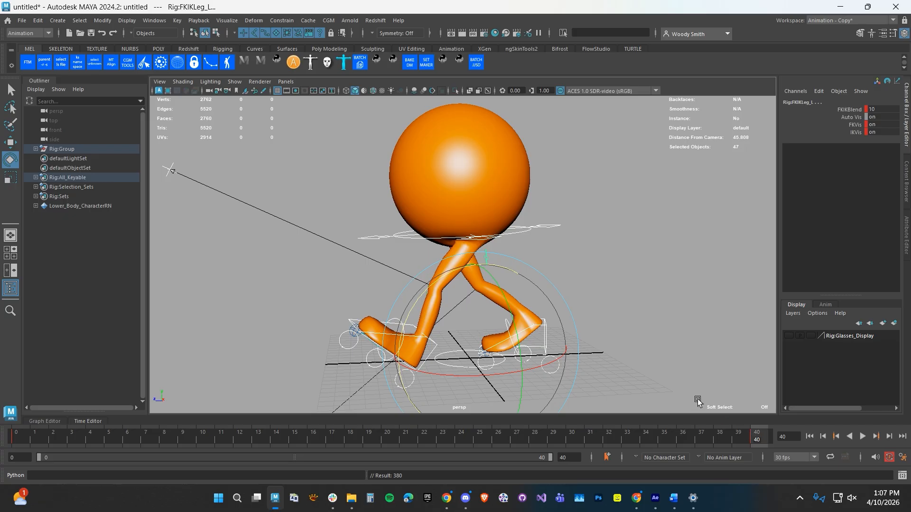
At frame 20, reverse the sign of the root control's Rotate Z to mirror the hip tilt.
click(388, 432)
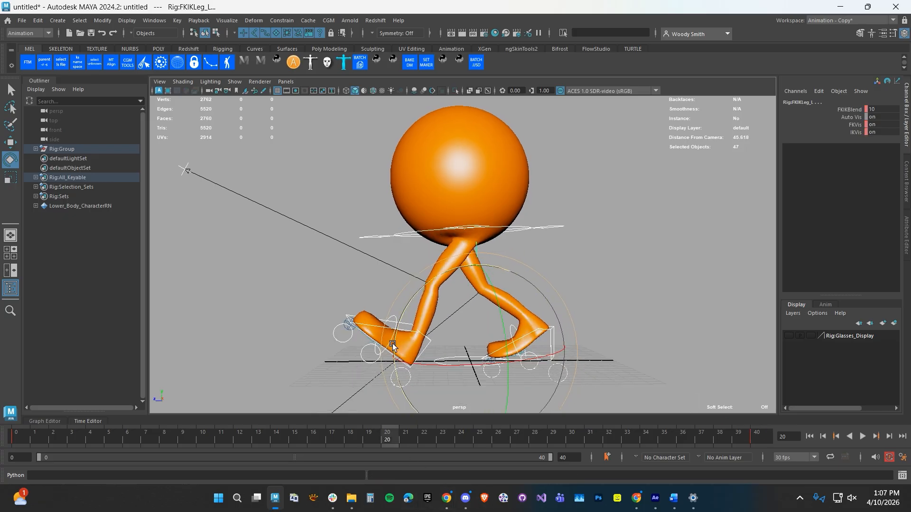
alt+drag(393, 345, 395, 347)
click(374, 379)
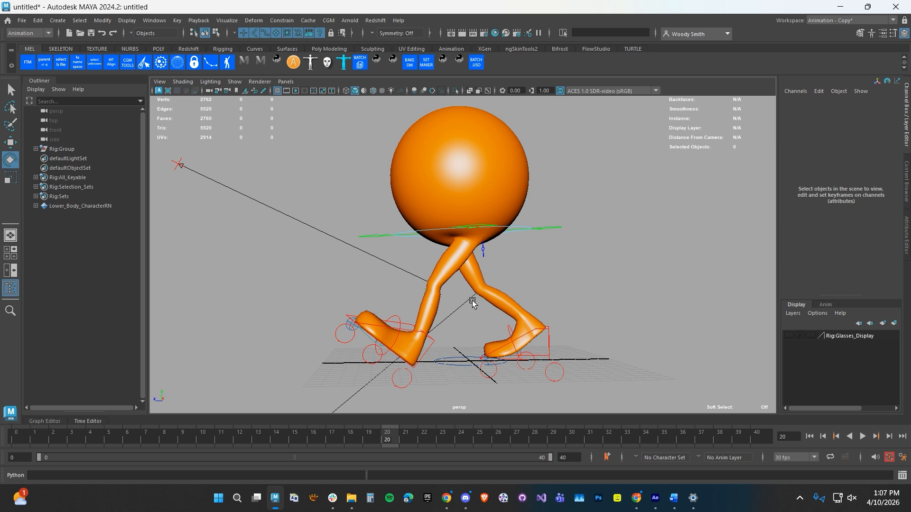
alt+drag(472, 304, 545, 315)
click(385, 231)
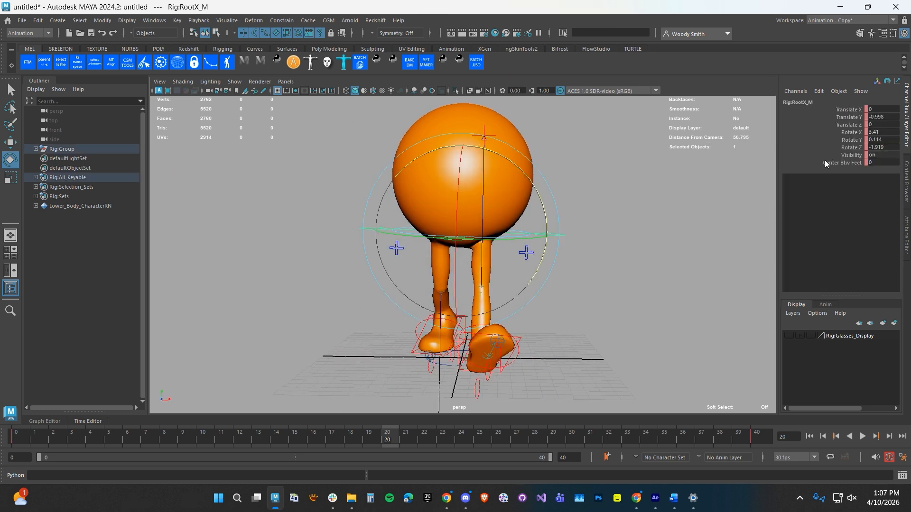
double_click(874, 148)
key(Return)
mouse_move(517, 237)
alt+mouse_down()
mouse_move(488, 240)
mouse_move(514, 237)
alt+mouse_up()
At frame 20, reset the left foot control's Translate Z and Rotate X, Y and Z to 0.
click(522, 338)
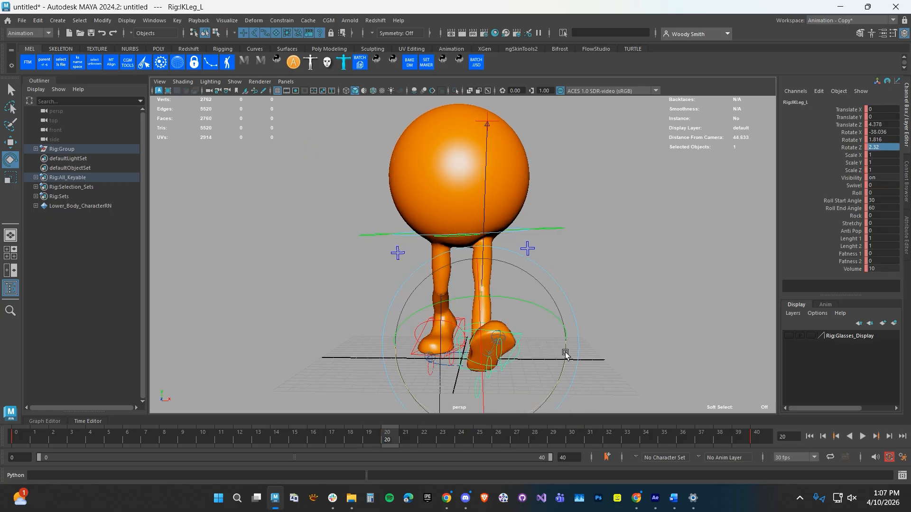
key(space)
scroll(522, 370, up, 2)
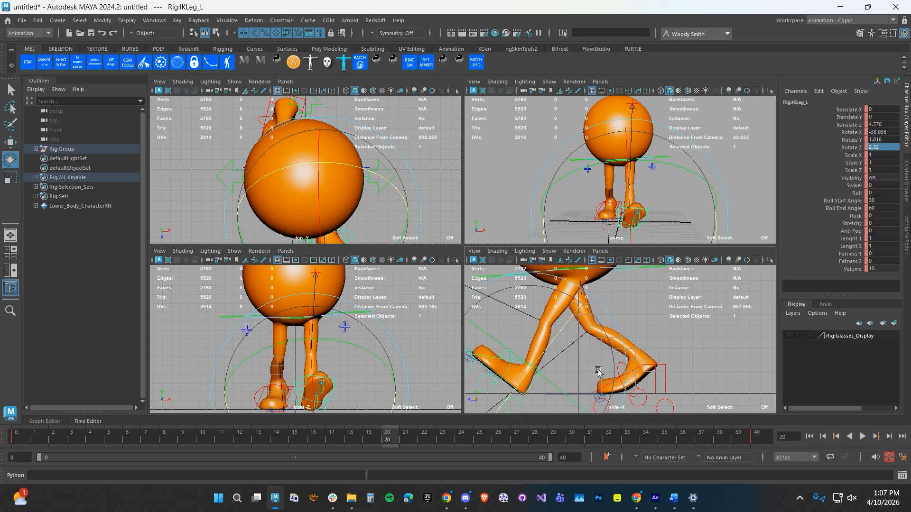
key(space)
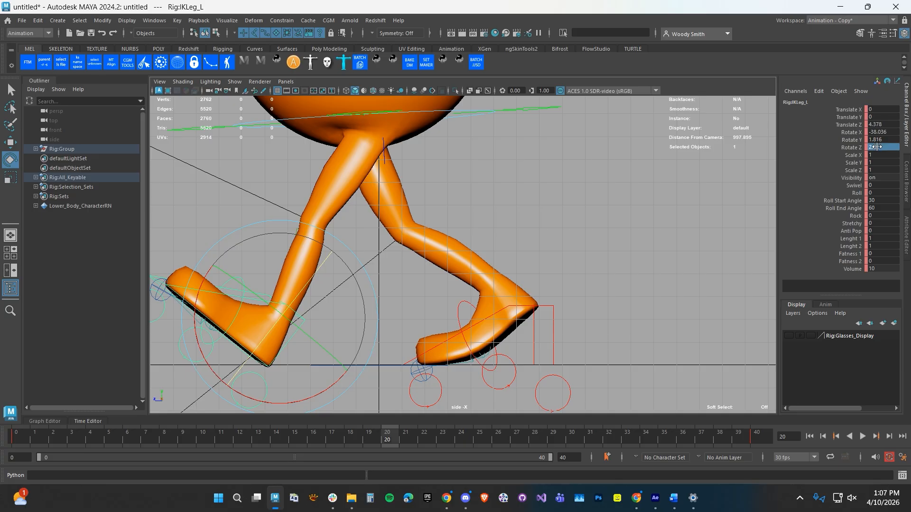
drag(876, 148, 876, 124)
text(0)
key(Return)
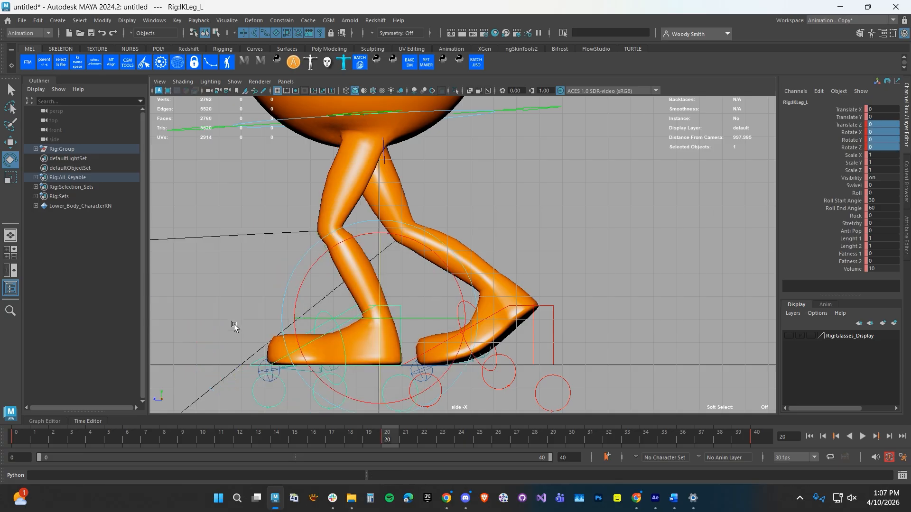
Slide the left foot control back to about Translate Z -6.7 and raise its heel with Roll at 40.
key(w)
drag(283, 319, 439, 317)
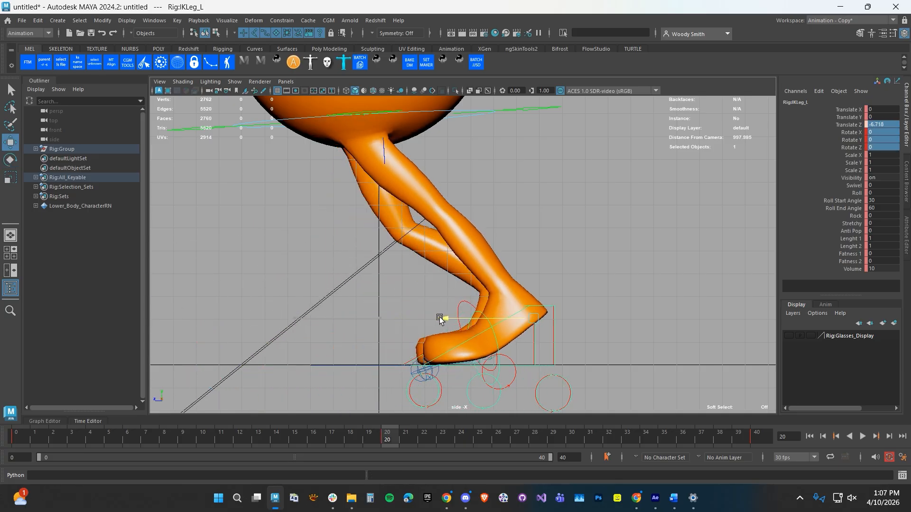
click(851, 192)
middle_drag(425, 267, 570, 256)
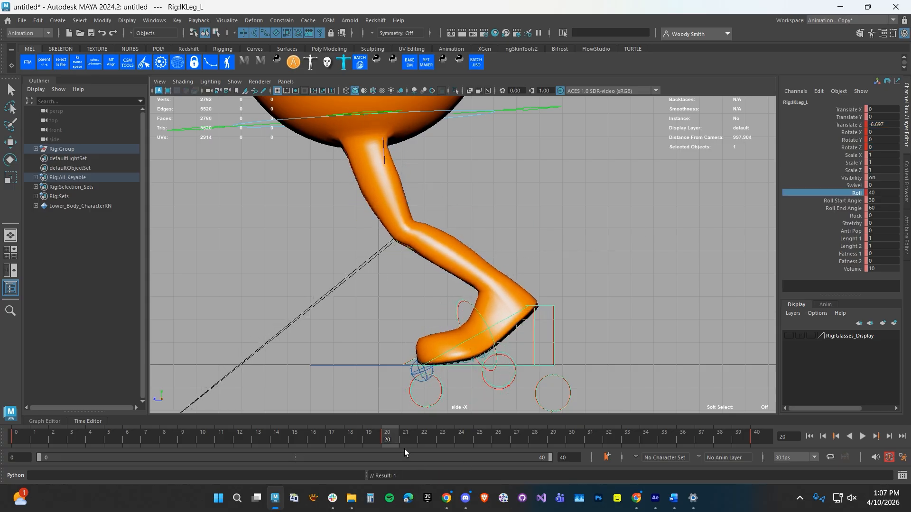
Check the frame 0 pose, and at frame 20 slide the right foot control forward to about Translate Z 4.4.
drag(397, 435, 14, 449)
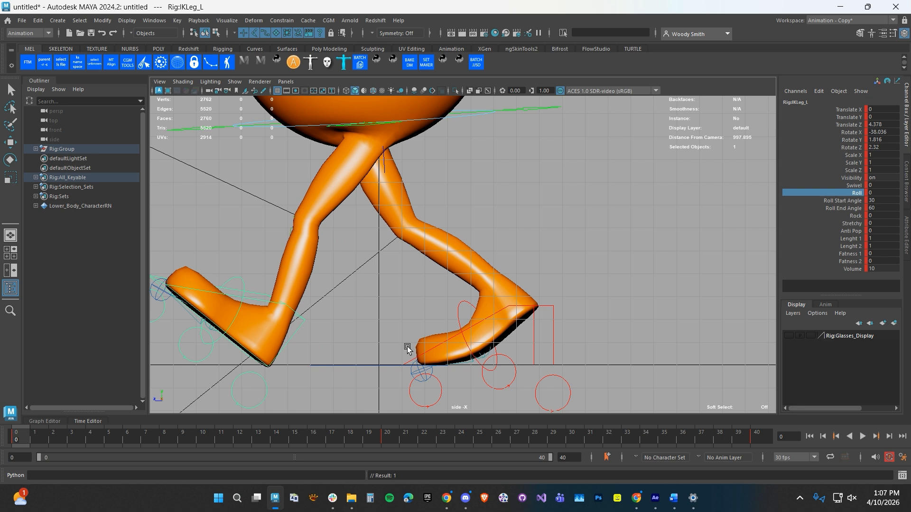
click(534, 335)
alt+middle_drag(380, 339, 460, 326)
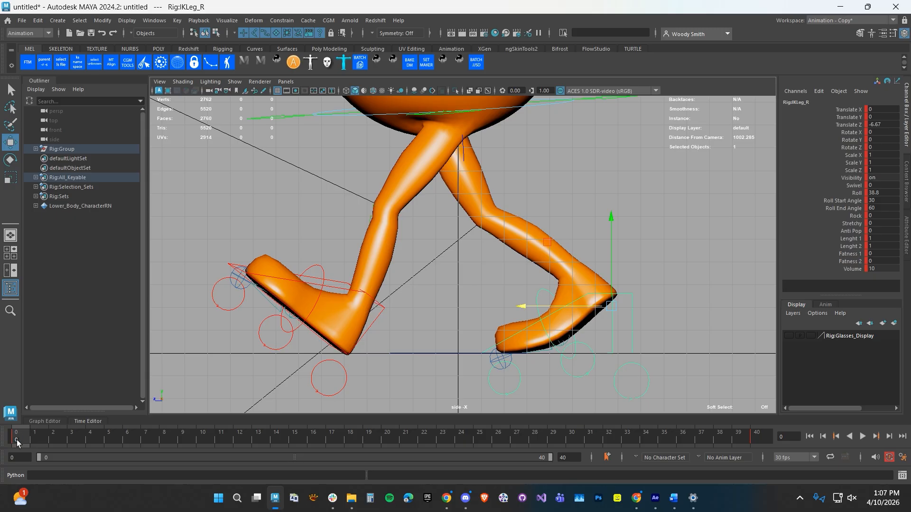
key(alt+v)
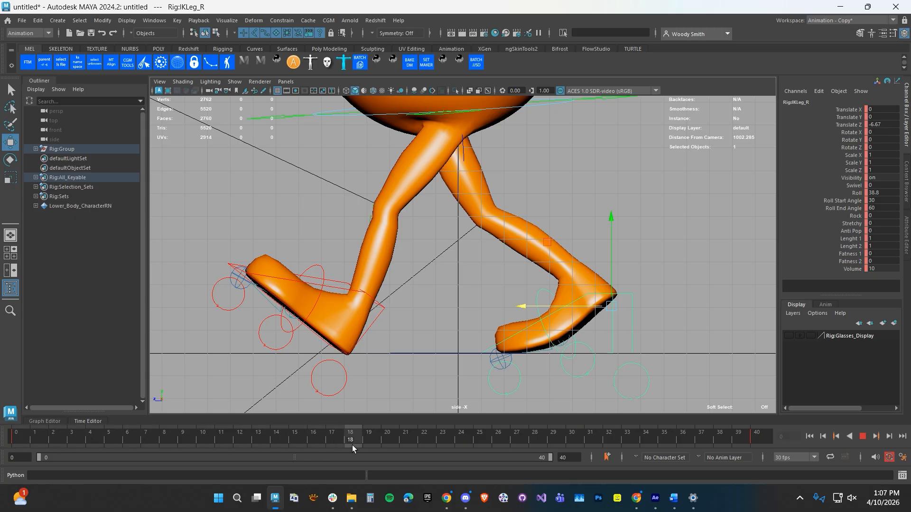
key(alt+v)
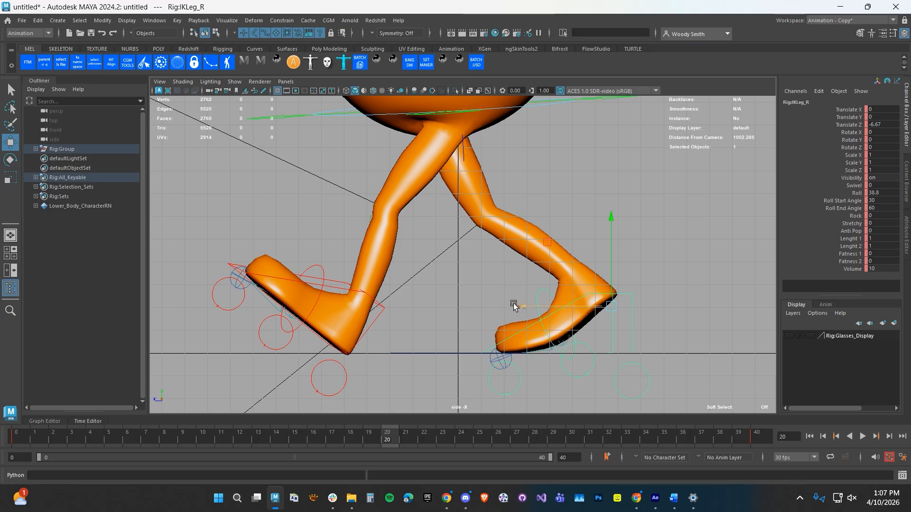
drag(523, 305, 270, 309)
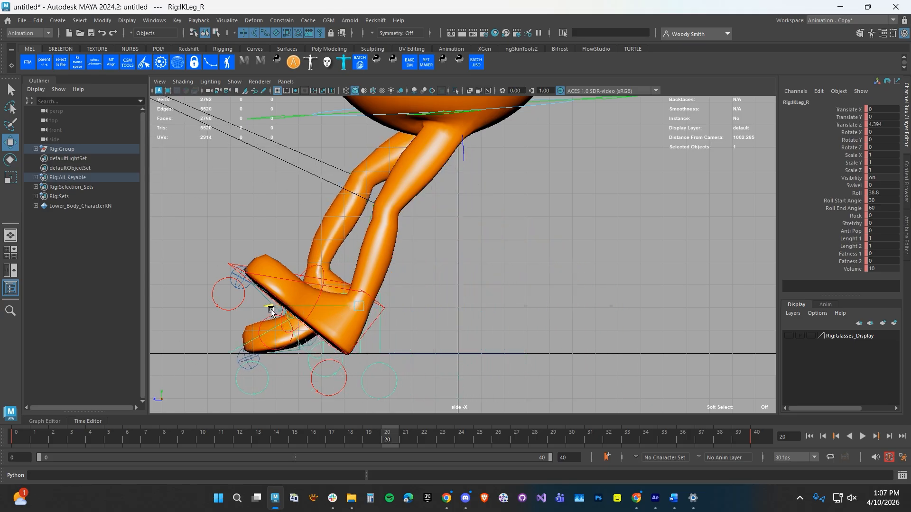
Set the right foot control's Roll to 0 and lift its toes to about Rotate X -38.3.
key(e)
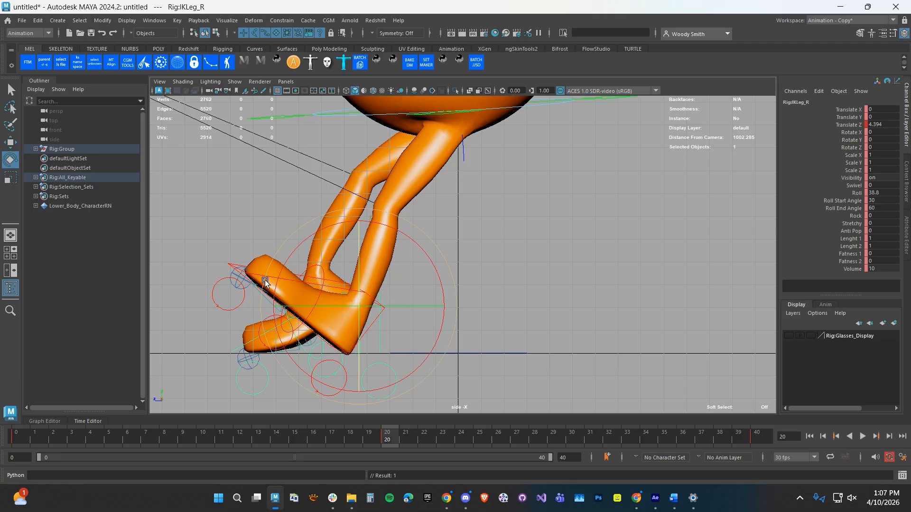
click(876, 192)
text(0)
key(Return)
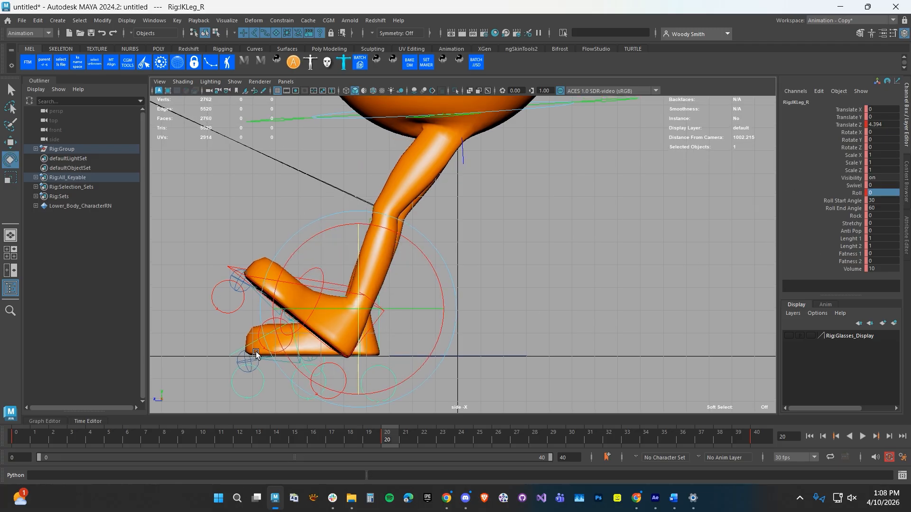
drag(286, 265, 323, 218)
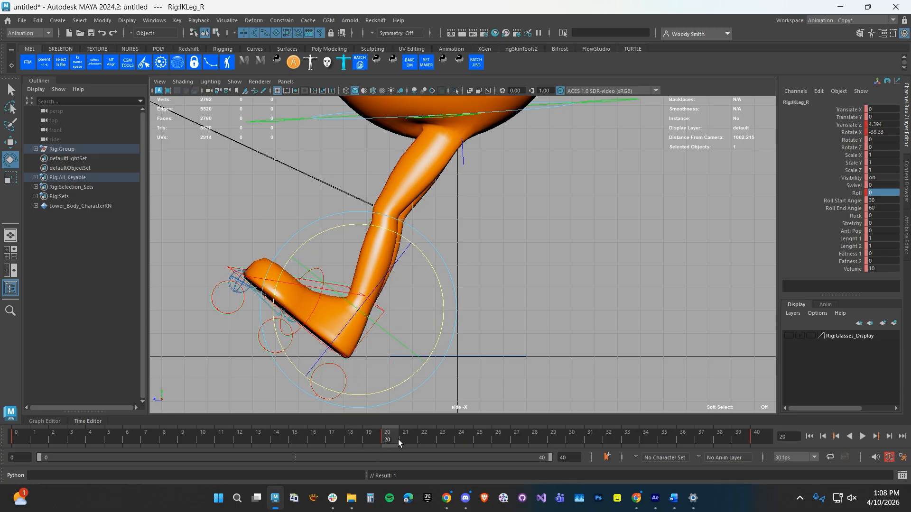
Play back the leg cycle in the side view to review the contact poses, and return to frame 0.
key(alt+v)
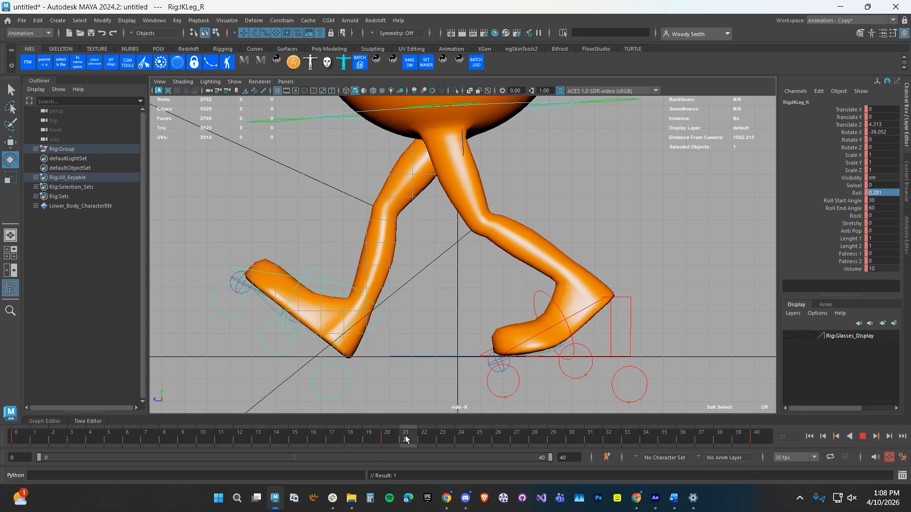
key(alt+v)
alt+right_drag(429, 329, 332, 361)
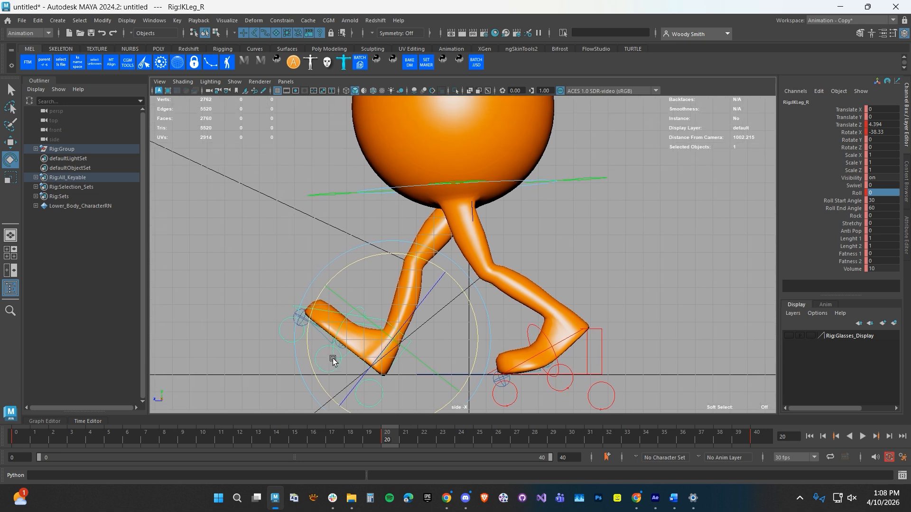
alt+middle_drag(358, 353, 356, 346)
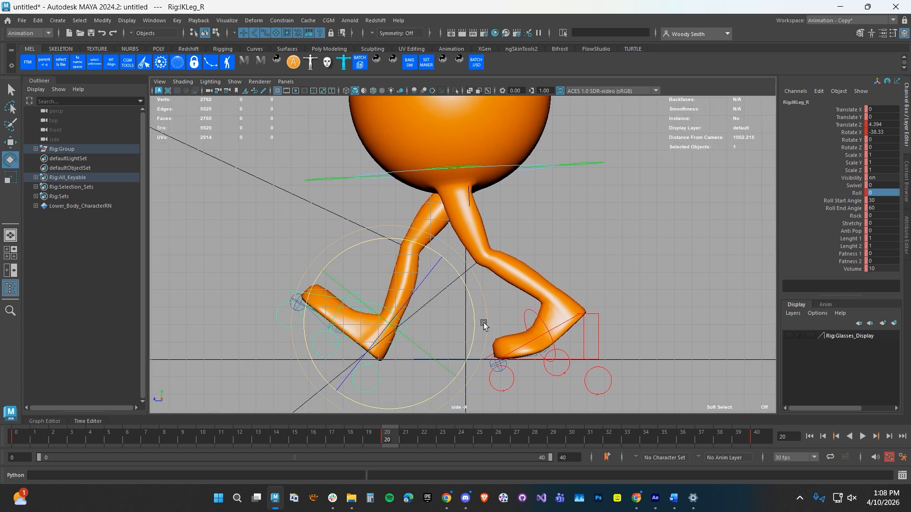
alt+middle_drag(369, 311, 369, 301)
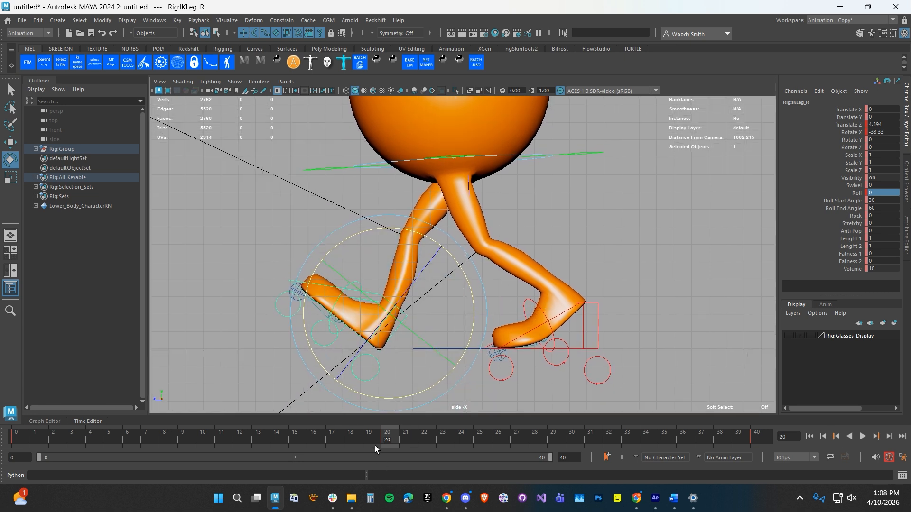
drag(374, 445, 394, 477)
click(809, 436)
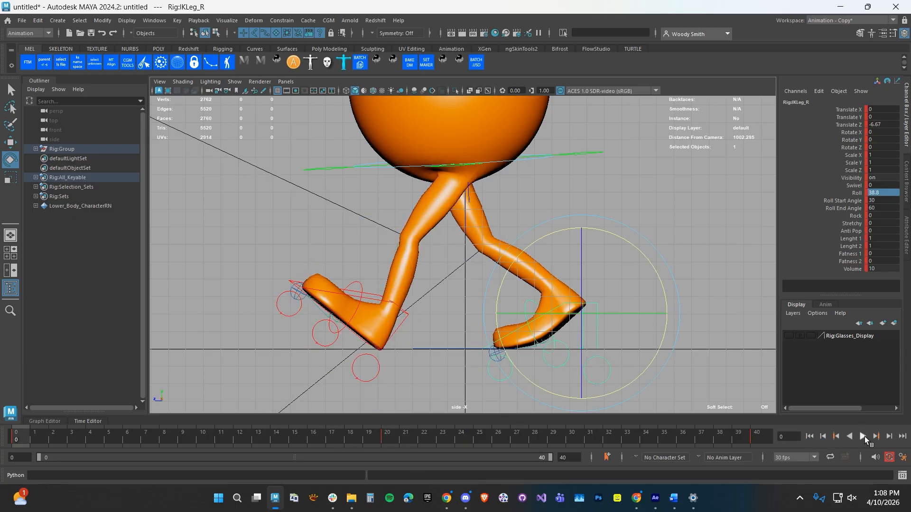
click(862, 436)
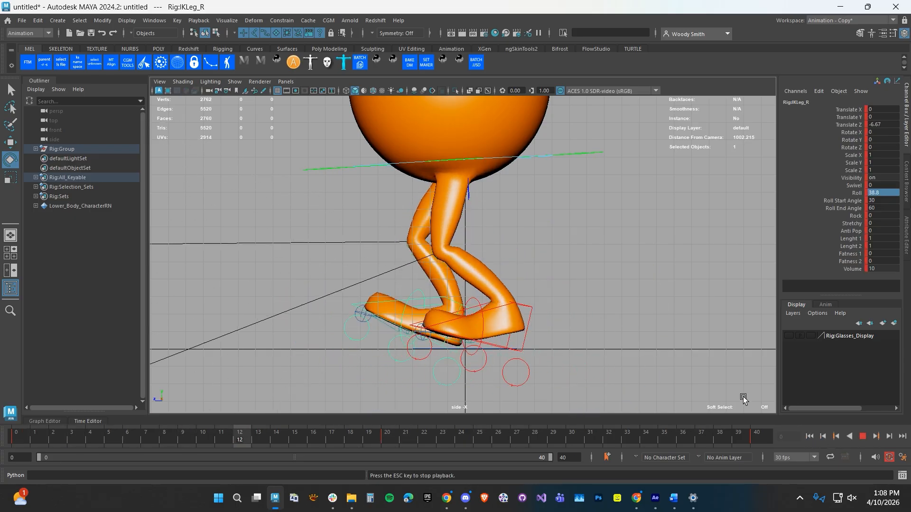
click(863, 436)
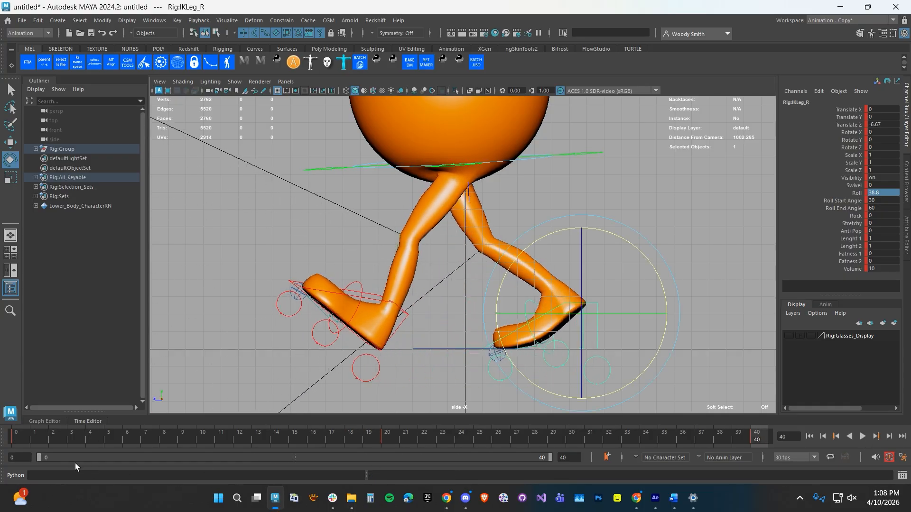
drag(52, 441, 14, 437)
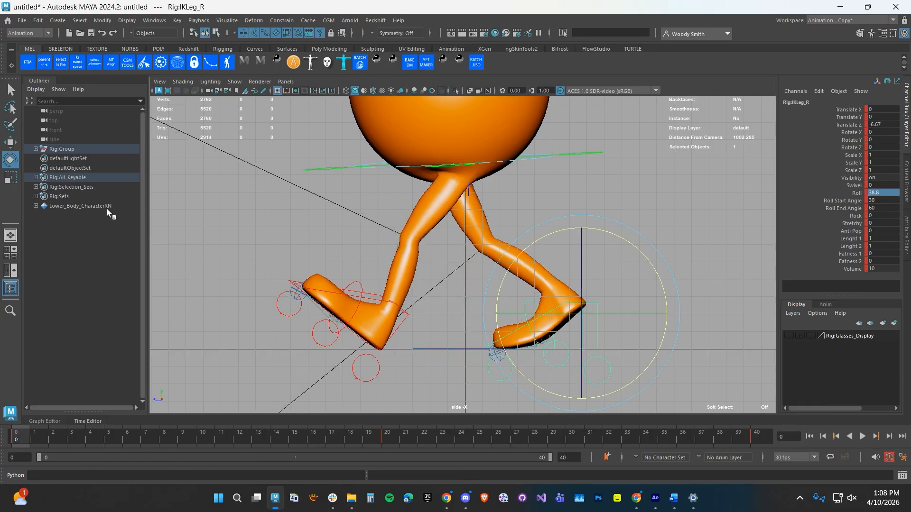
Select all members of the Rig:All_Keyable set and key them at frame 20.
click(62, 177)
right_click(62, 177)
click(83, 180)
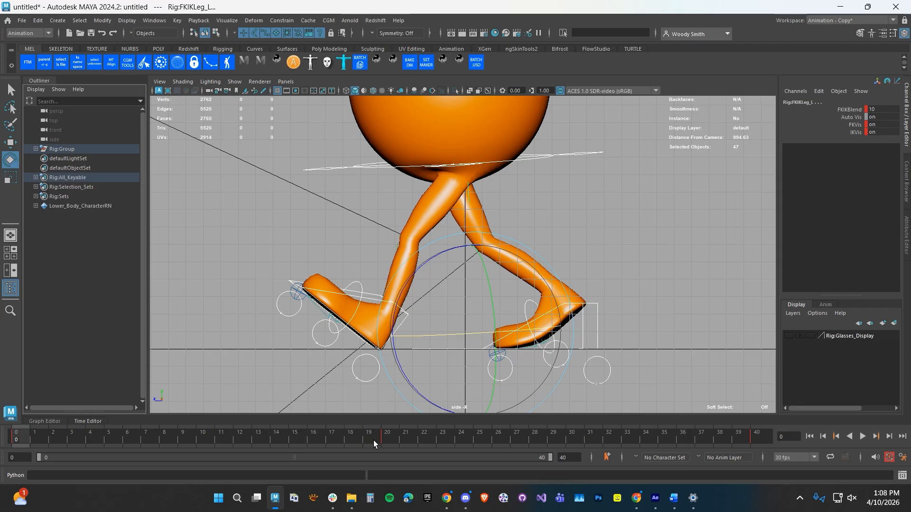
click(393, 440)
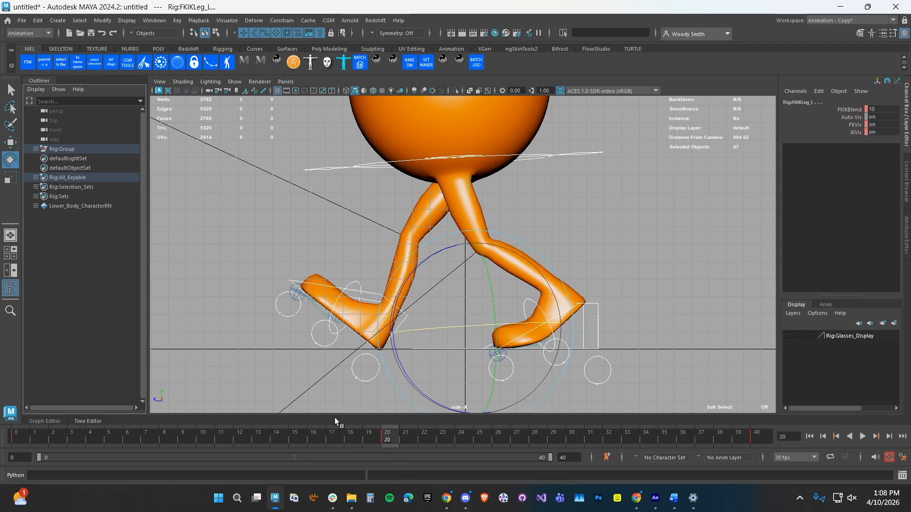
key(s)
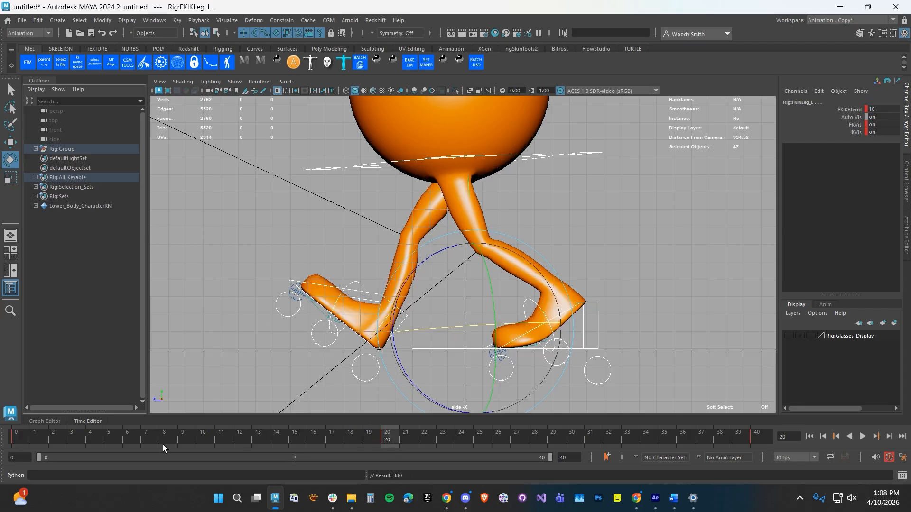
Scrub between frames 20, 10 and 0 in the side view to examine how the legs pass each other.
alt+middle_drag(330, 330, 367, 384)
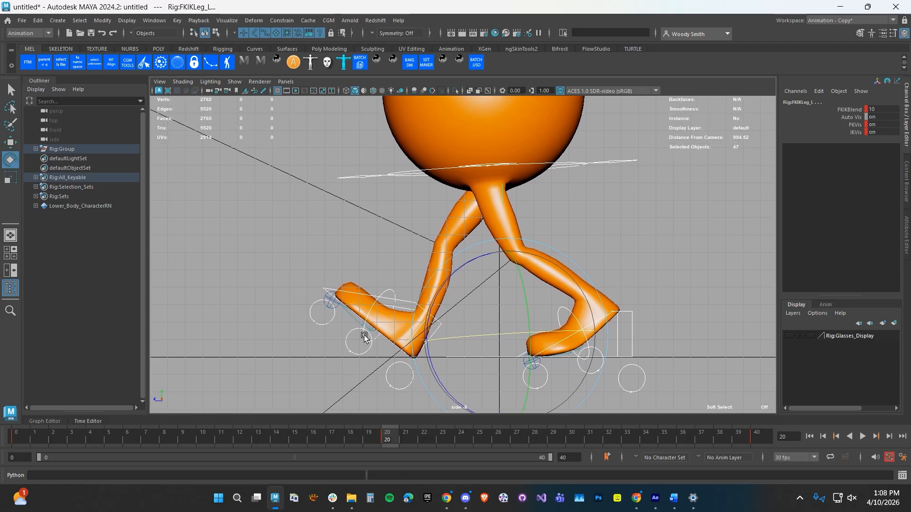
alt+right_drag(367, 385, 270, 366)
alt+middle_drag(270, 367, 261, 368)
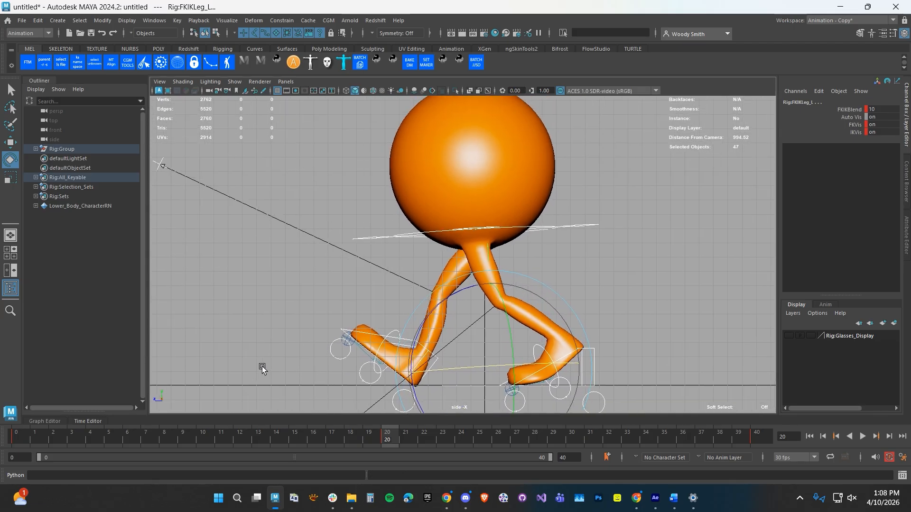
click(200, 439)
alt+middle_drag(376, 368, 296, 405)
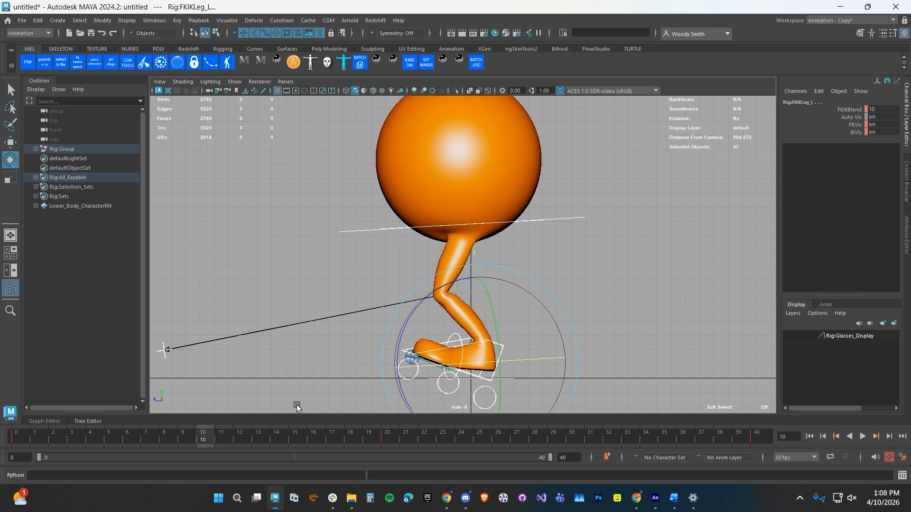
drag(193, 437, 13, 458)
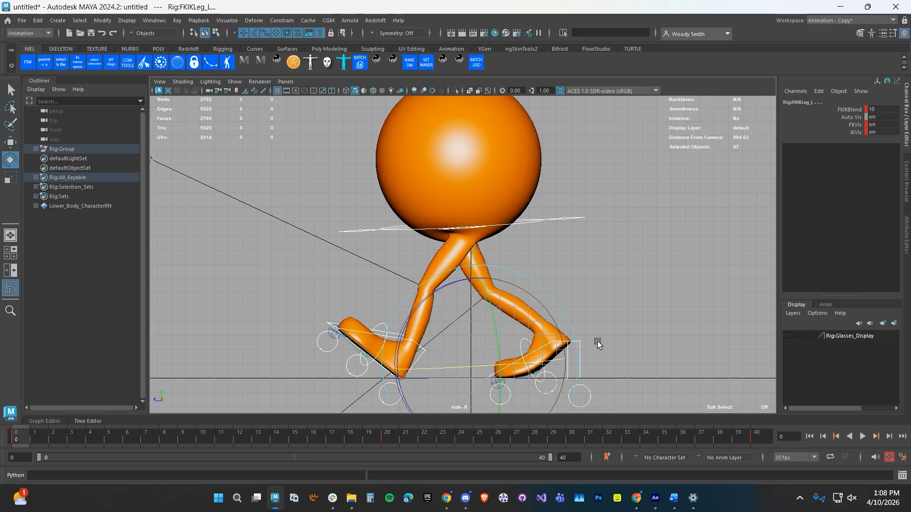
At frame 10, set the left foot control's Translate Z and Rotate X, Y and Z to 0.
click(328, 323)
drag(89, 443, 204, 439)
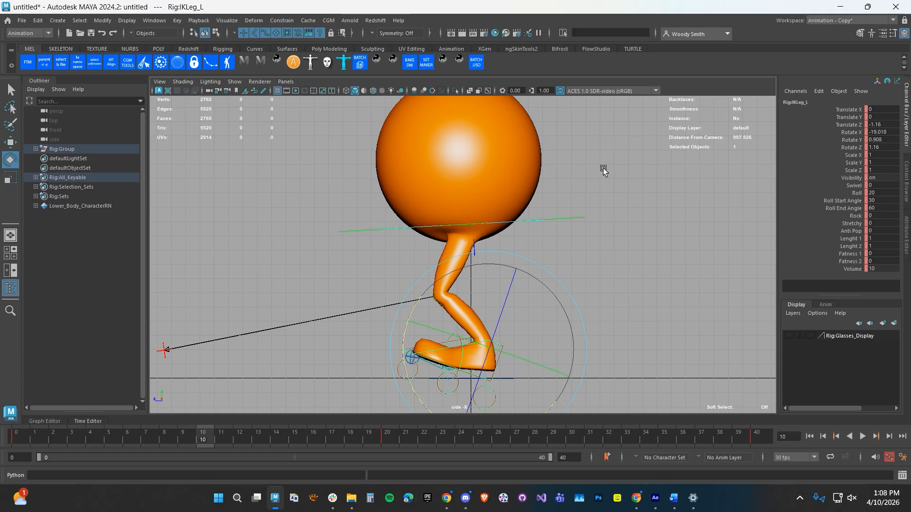
key(space)
key(space)
alt+drag(573, 226, 517, 237)
mouse_move(204, 437)
mouse_down()
mouse_move(18, 435)
mouse_move(211, 437)
mouse_up()
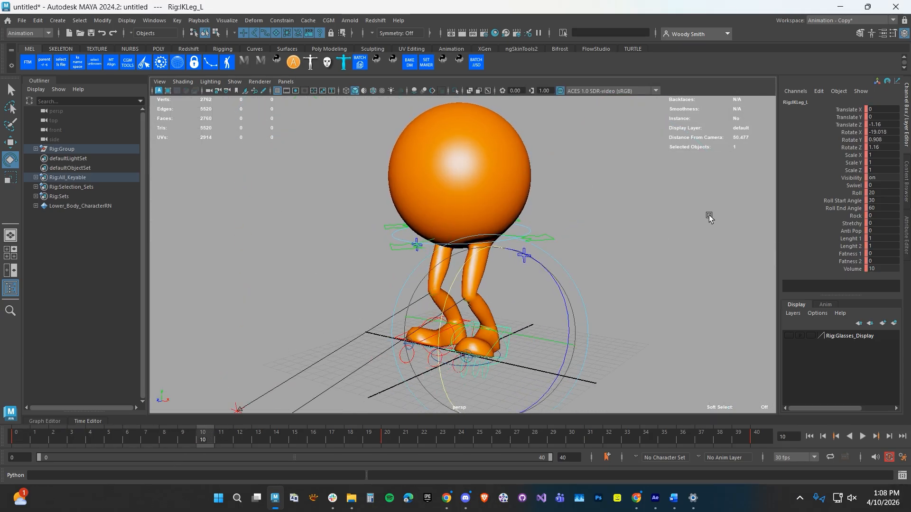
drag(882, 147, 879, 124)
text(0)
key(Return)
Set the left foot control's Roll to 0 so the foot lies flat at frame 10.
alt+drag(473, 284, 382, 269)
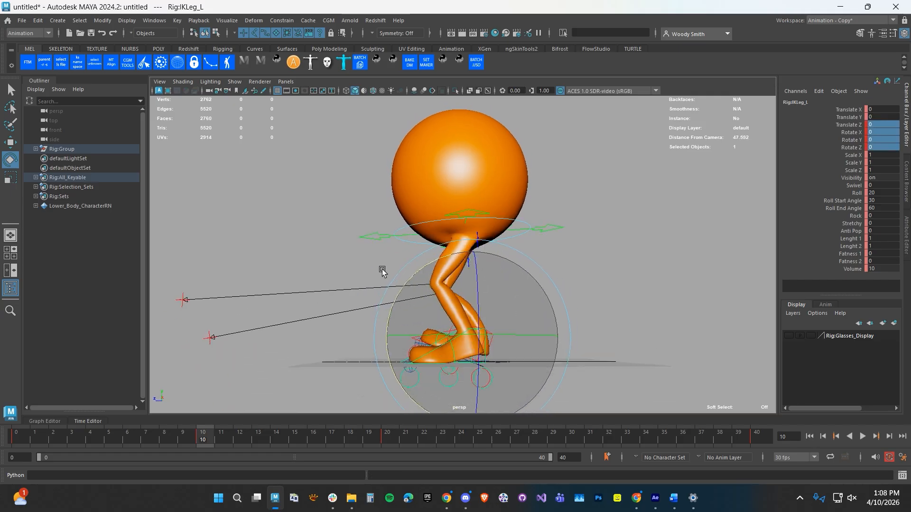
click(871, 193)
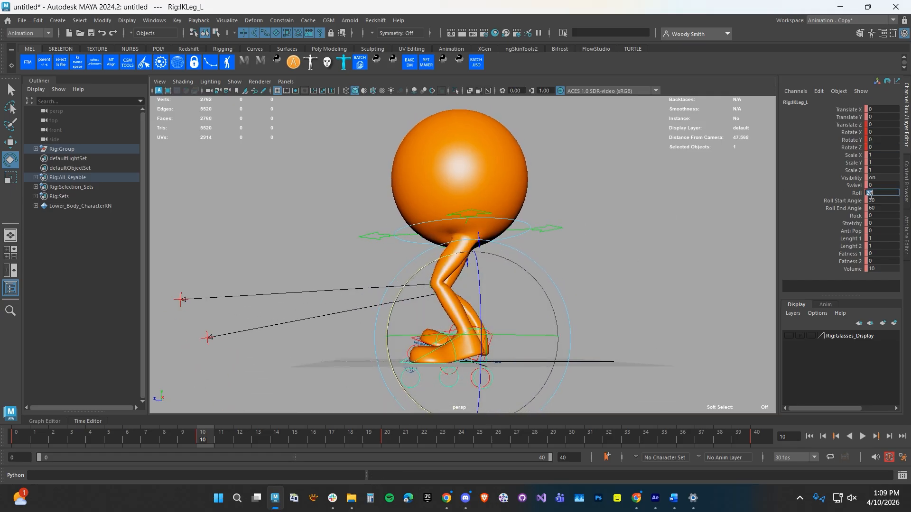
text(0)
key(Return)
At frame 10, set the right foot control's Roll, Translate Z and Rotate X to 0.
alt+drag(376, 325, 321, 321)
click(321, 319)
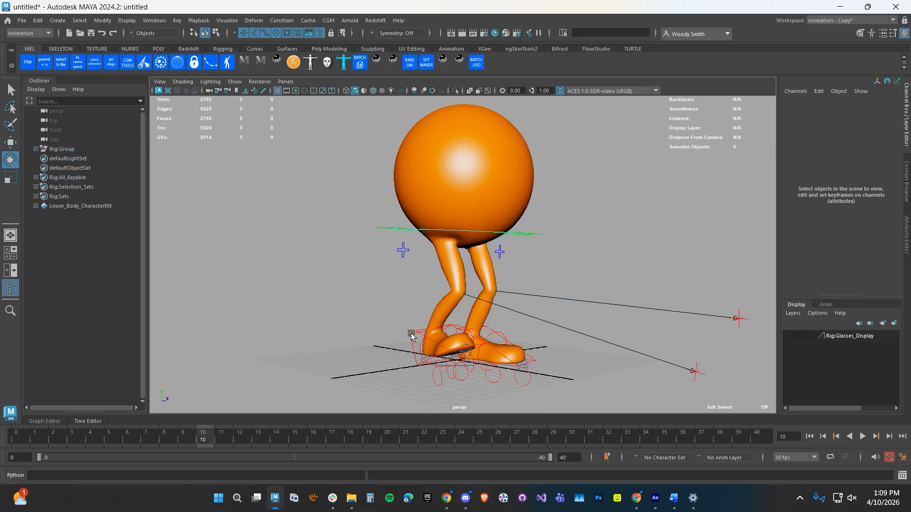
click(411, 334)
alt+drag(410, 362, 321, 346)
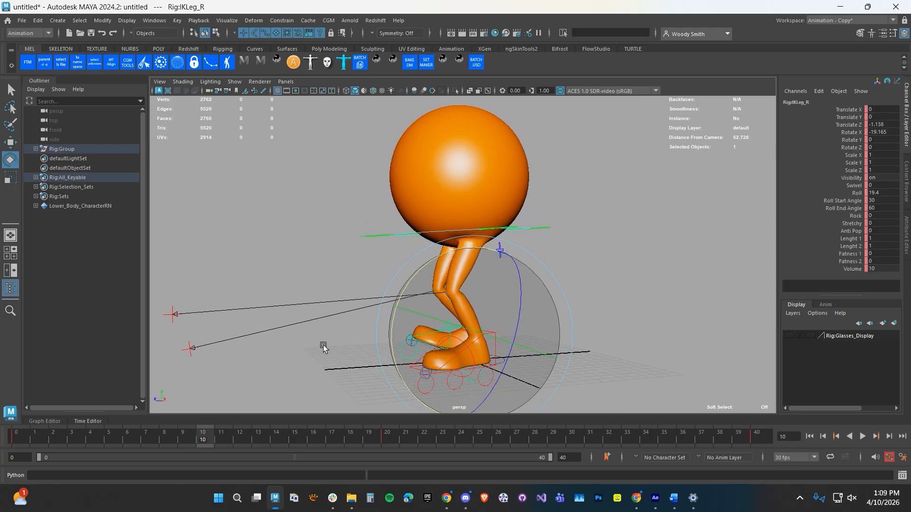
click(856, 193)
key(space)
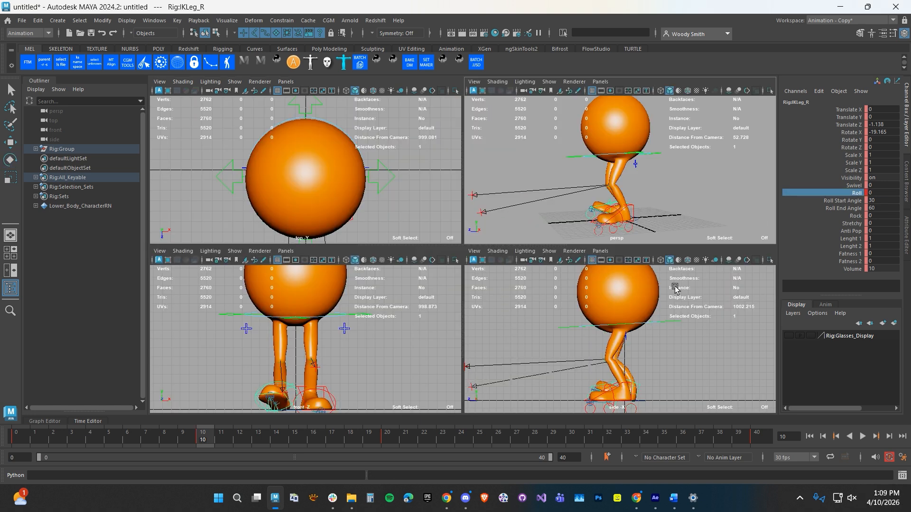
drag(881, 124, 881, 133)
text(0)
key(Return)
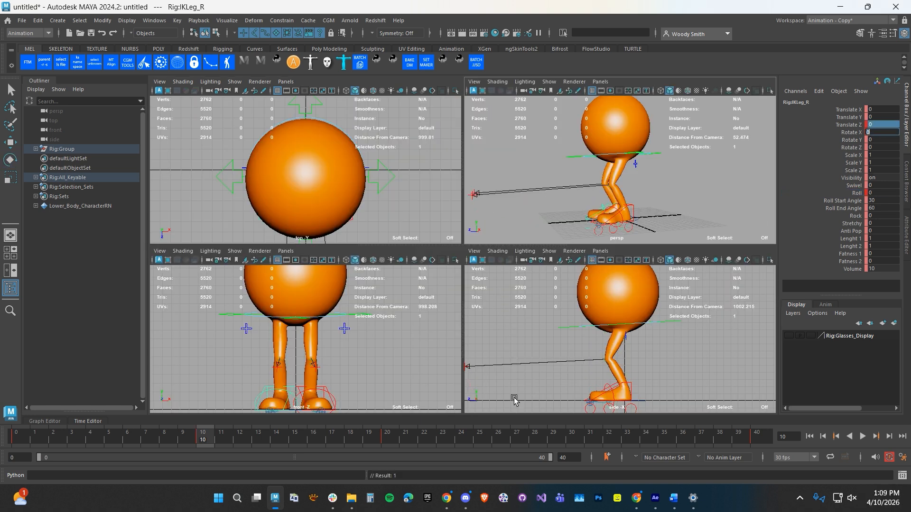
Place the right foot control at about Translate Y 4.0 and Z -3.0, with its toes pointing down at about Rotate X 74.8.
key(w)
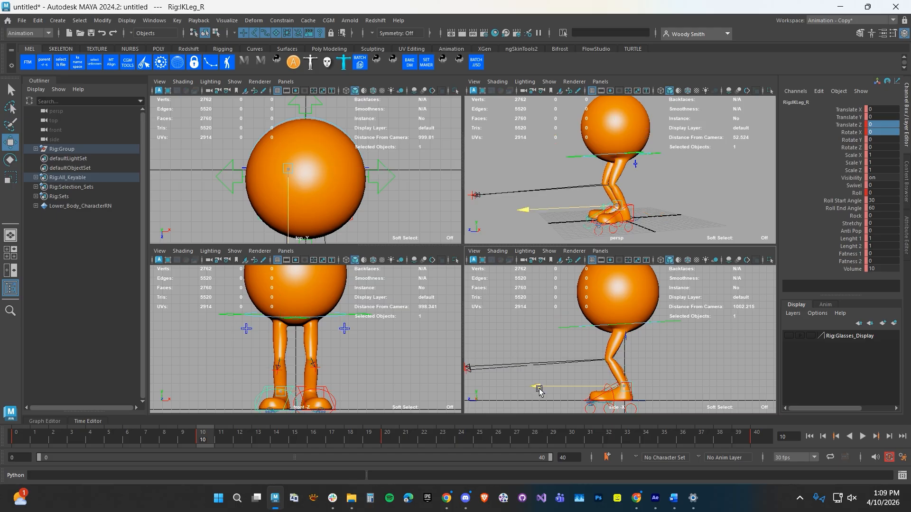
drag(539, 390, 647, 330)
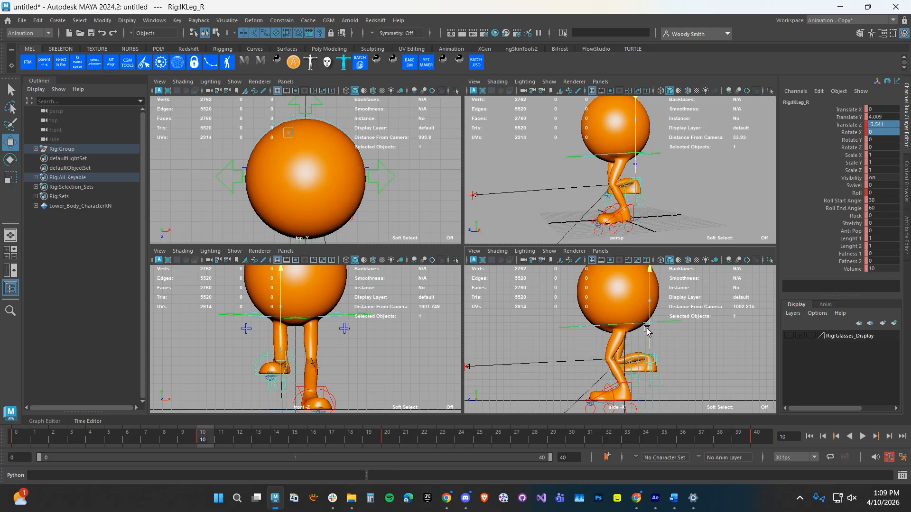
key(e)
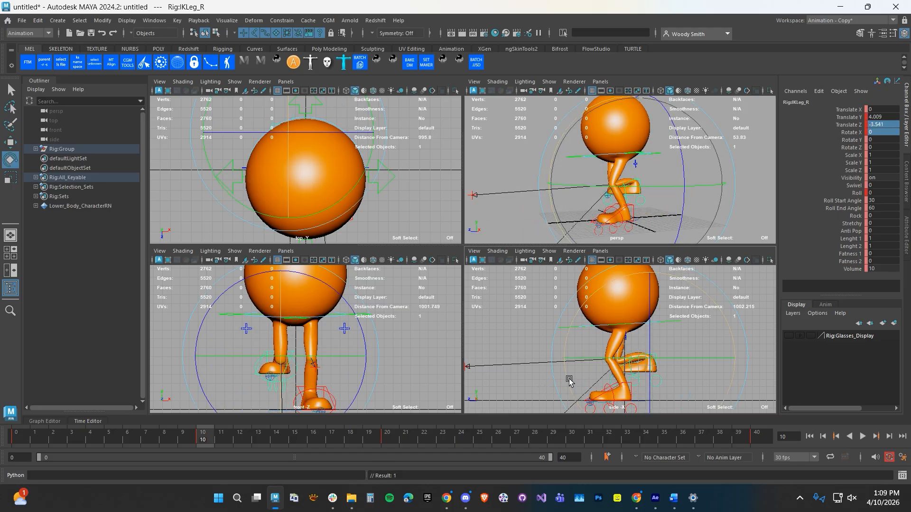
drag(569, 381, 648, 436)
key(w)
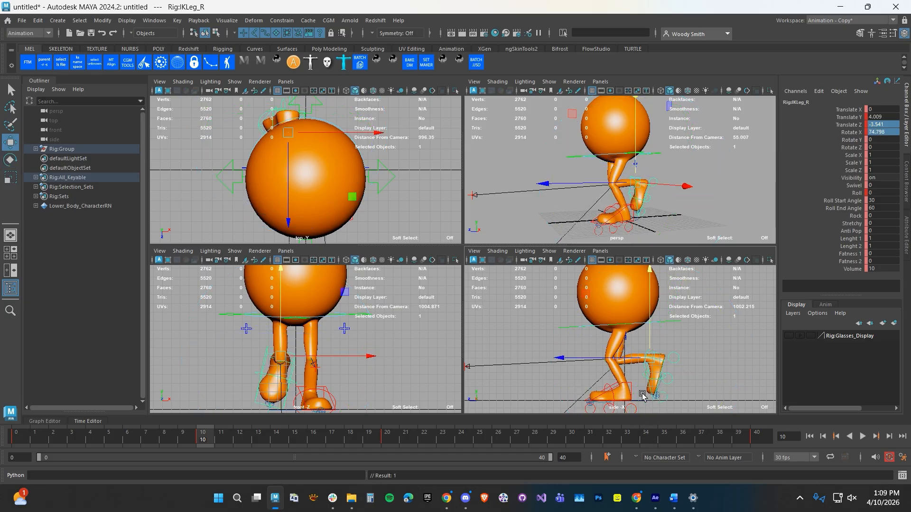
mouse_move(595, 357)
mouse_down()
mouse_move(588, 359)
mouse_move(602, 357)
mouse_up()
alt+drag(604, 234, 625, 208)
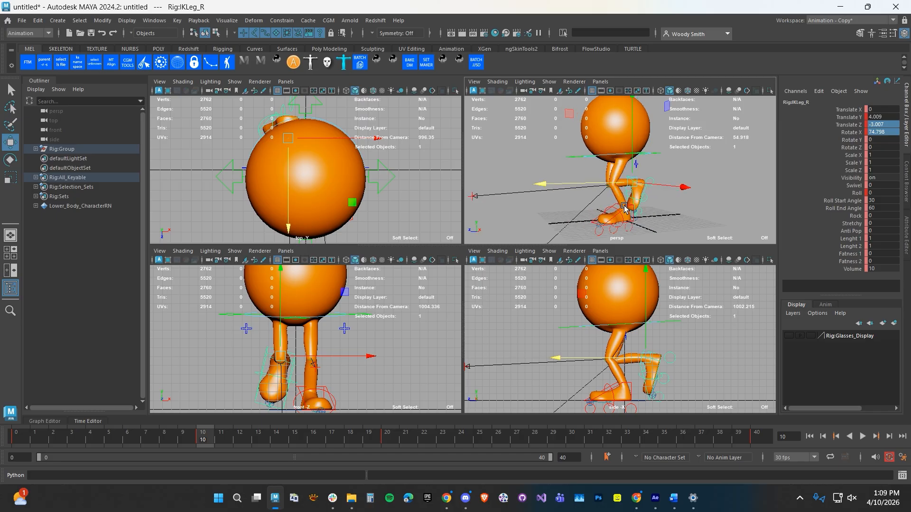
Raise the root control to about Translate Y -0.29 at frame 10 and play back the walk to check the height.
alt+middle_drag(600, 337, 560, 375)
click(561, 335)
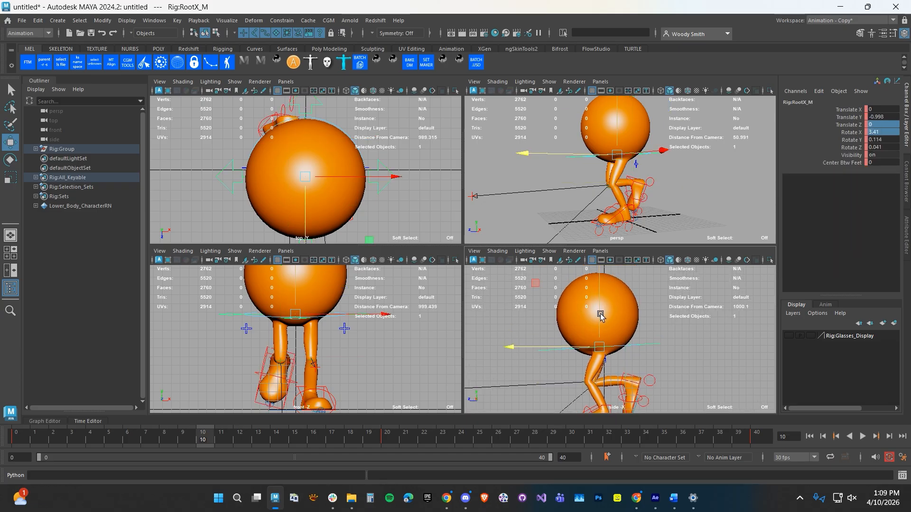
drag(600, 314, 599, 299)
alt+middle_drag(581, 386, 580, 370)
alt+right_drag(522, 365, 551, 371)
key(space)
alt+middle_drag(517, 371, 510, 343)
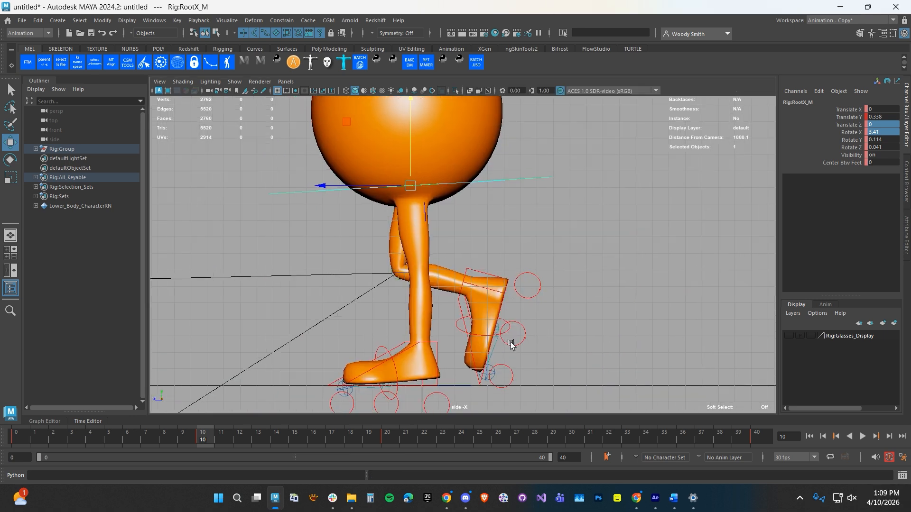
drag(411, 129, 411, 140)
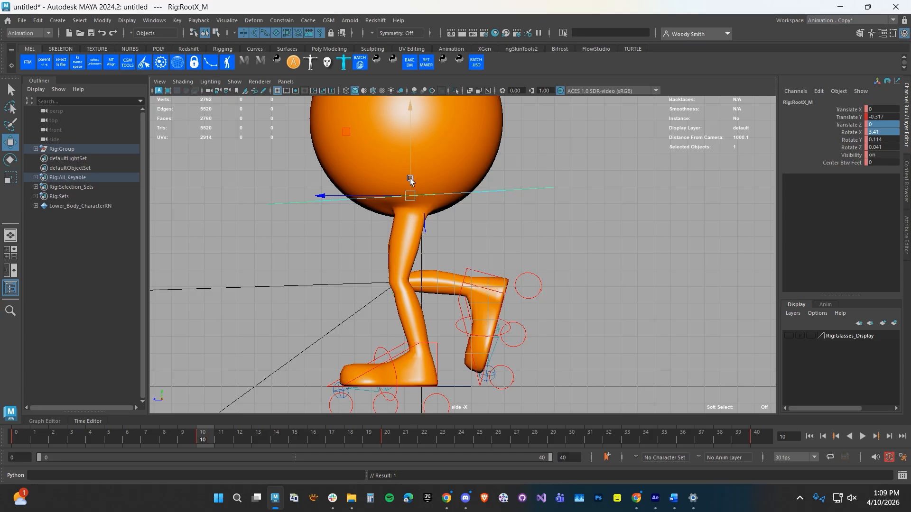
drag(410, 177, 410, 178)
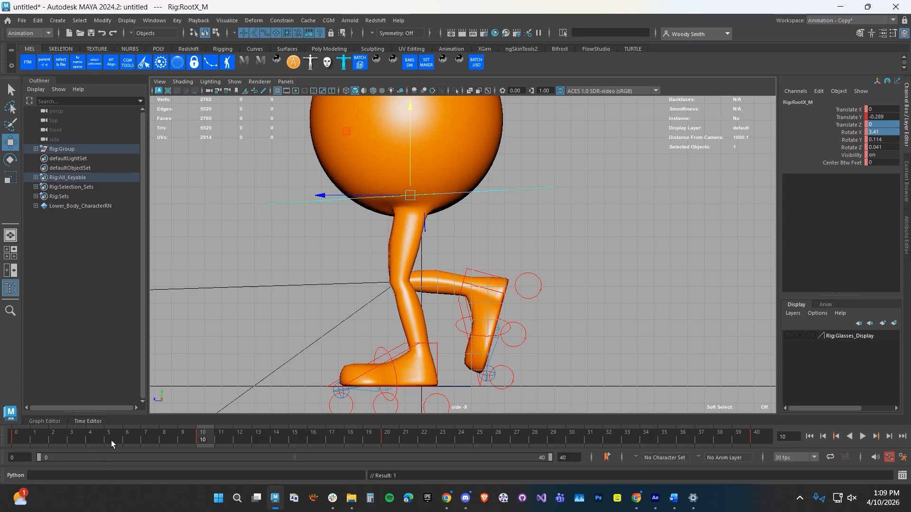
key(alt+v)
drag(55, 437, 206, 445)
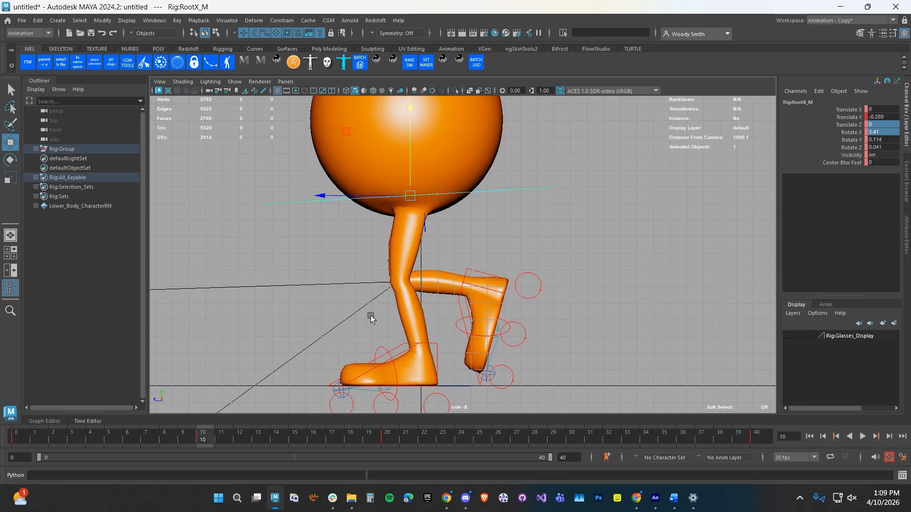
Select all members of the Rig:All_Keyable set and key the passing pose at frame 10.
key(f)
click(62, 176)
right_click(61, 176)
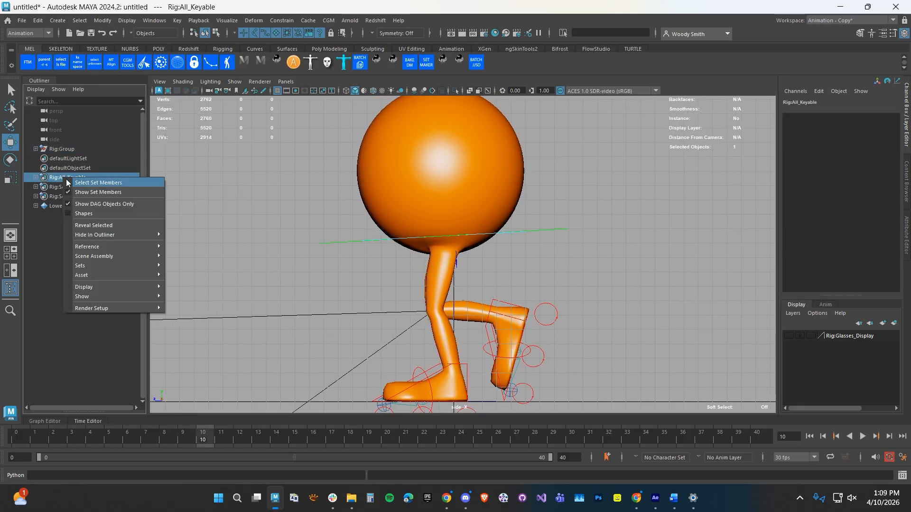
click(95, 180)
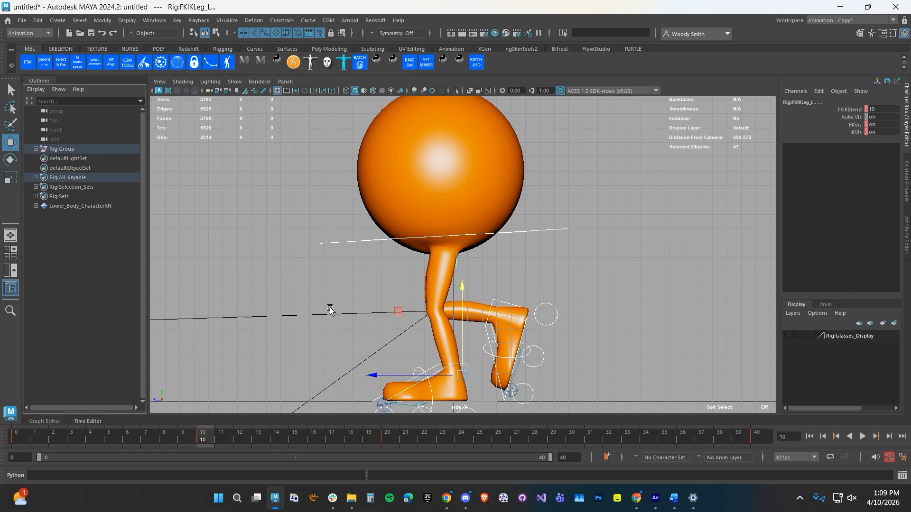
key(s)
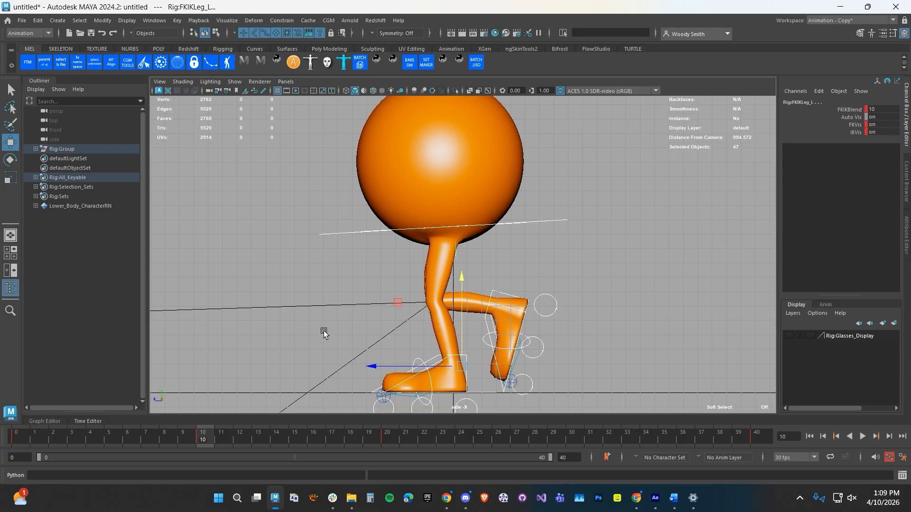
In the front view at frame 10, shift the root control over the planted left foot to about Translate X 0.43.
key(space)
key(space)
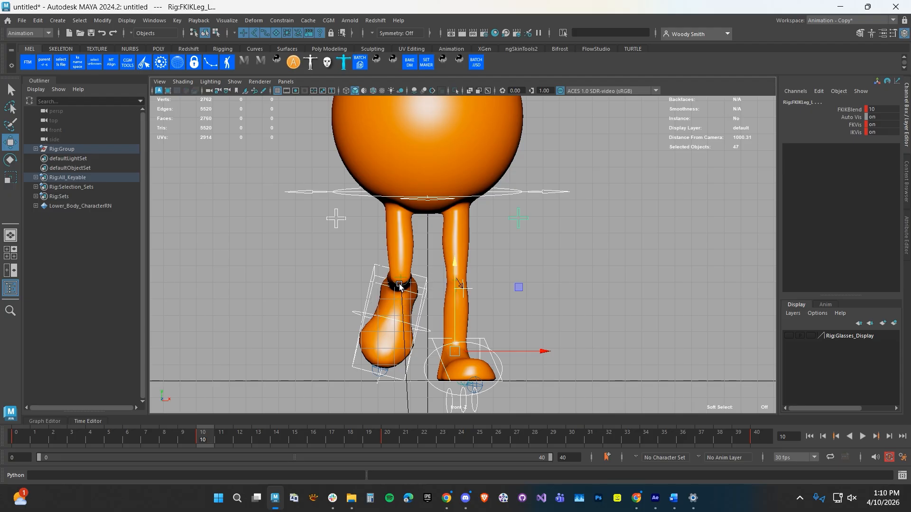
click(300, 192)
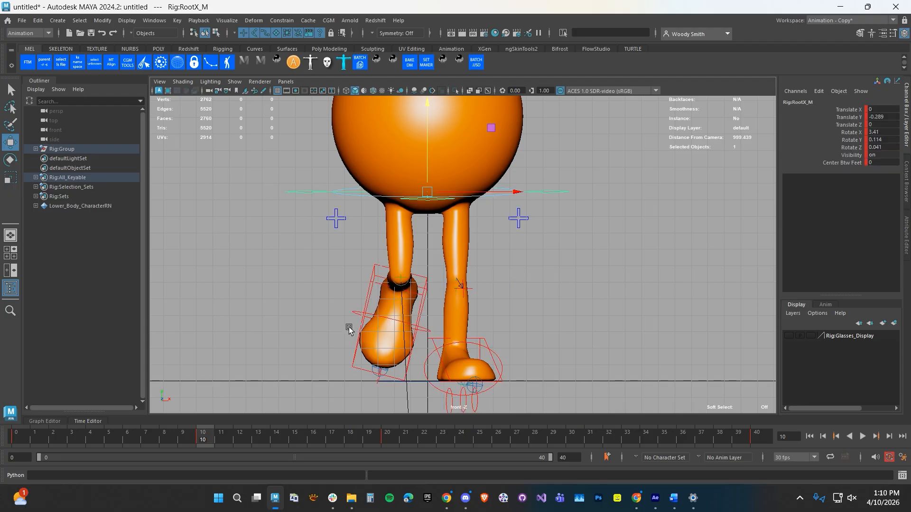
drag(63, 442, 198, 435)
drag(516, 194, 524, 194)
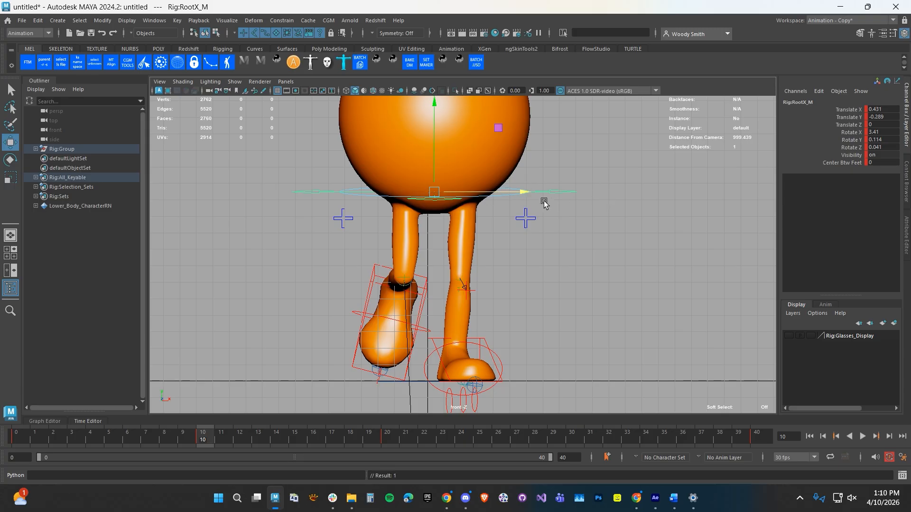
drag(523, 194, 525, 191)
Try tilting the root control sideways to about Rotate Z -2.33, and undo the rotation.
key(e)
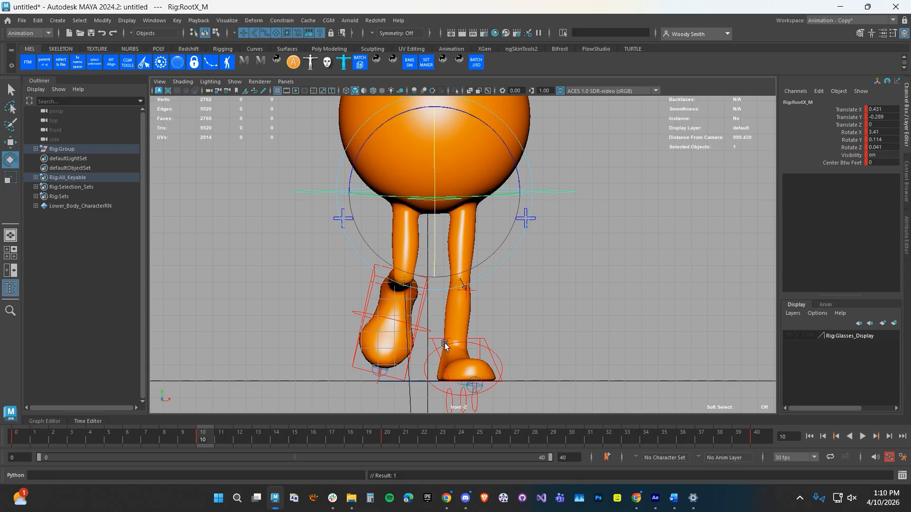
drag(351, 175, 352, 173)
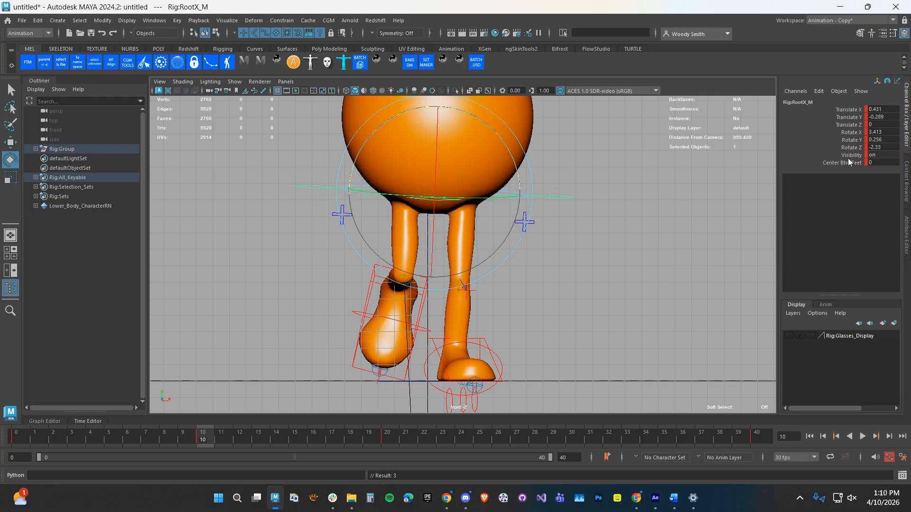
key(ctrl+z)
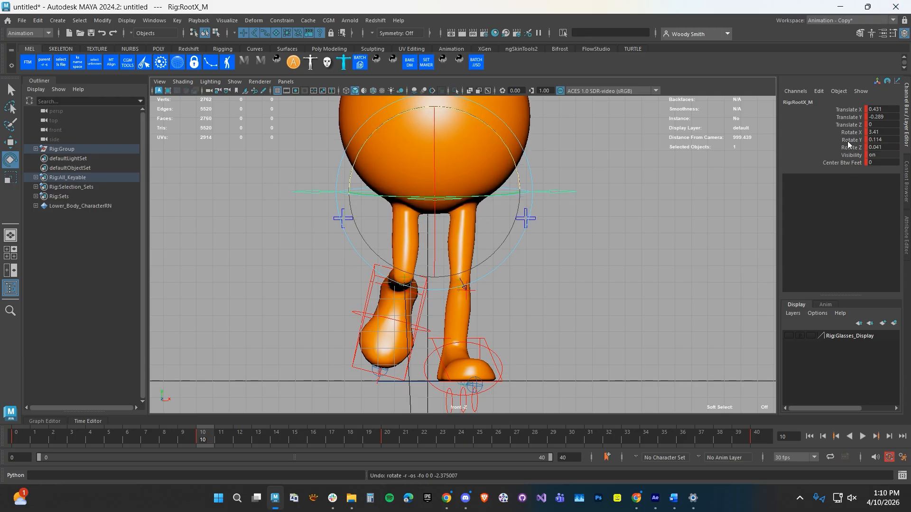
Set the root control's Rotate Z to -3 and Translate X to 0.5 at frame 10.
click(848, 131)
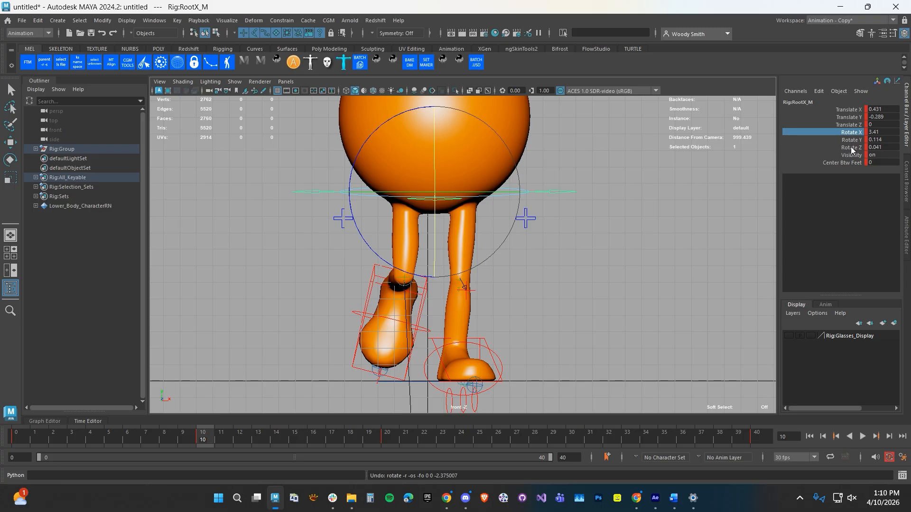
click(850, 147)
middle_drag(614, 245, 610, 245)
double_click(875, 147)
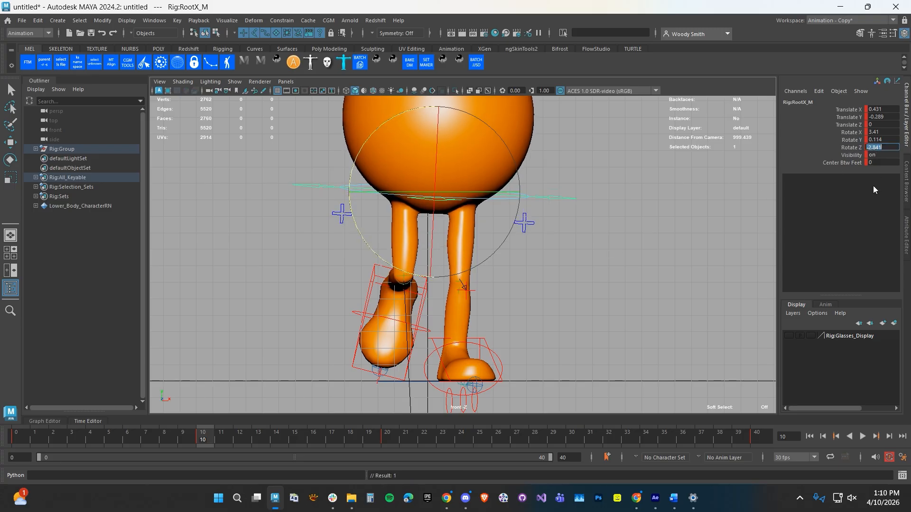
text(-3)
key(Return)
text(0.5)
key(Return)
scroll(587, 225, down, 1)
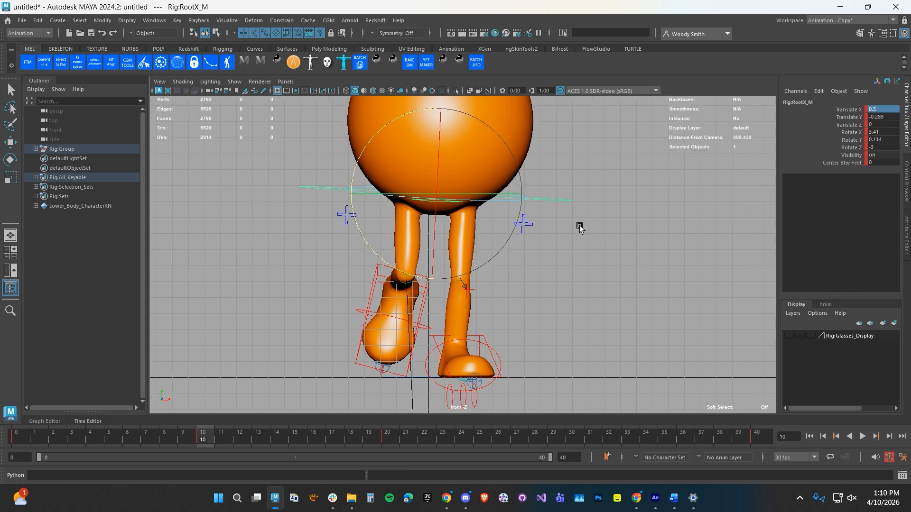
Try shifting the right knee joint sideways in the front view, and undo the move.
click(403, 280)
click(406, 278)
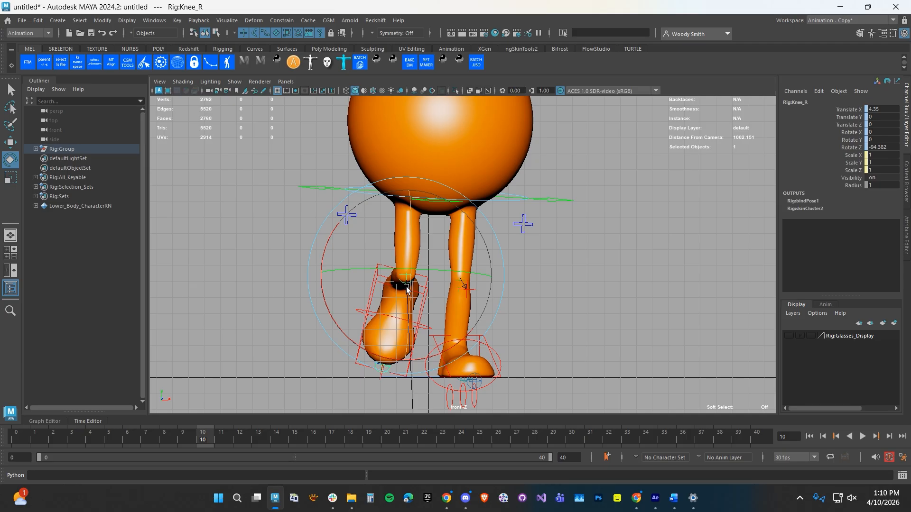
key(w)
drag(441, 276, 432, 279)
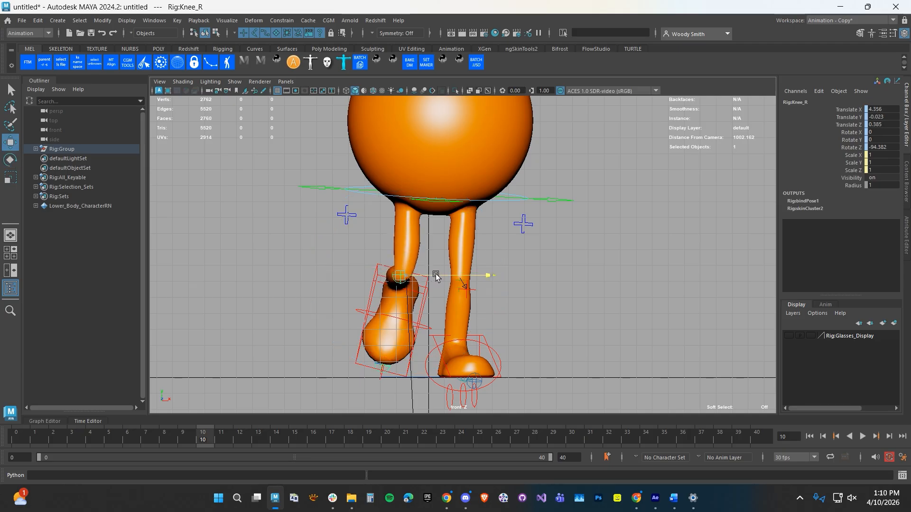
key(space)
key(ctrl+z)
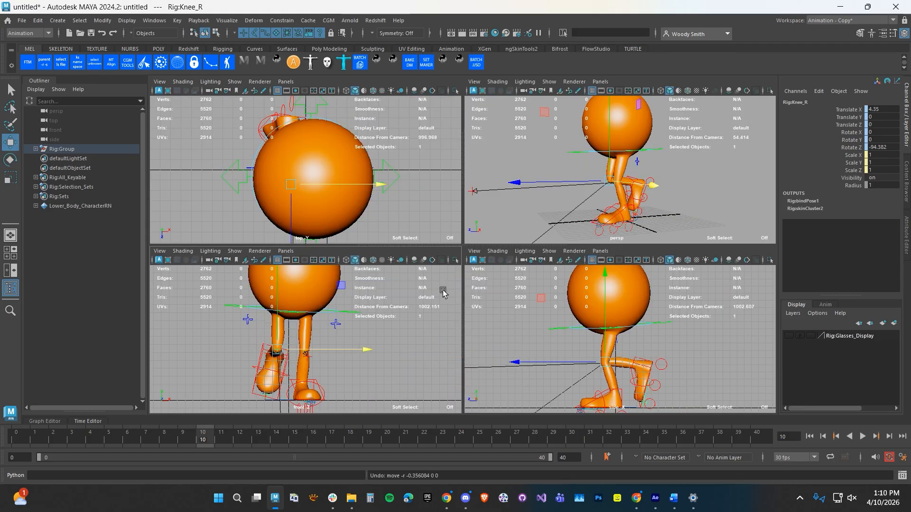
Shift the left leg's pole vector to about Translate X -5.48 and move the right leg's pole vector outward.
alt+middle_drag(518, 346, 605, 325)
click(587, 340)
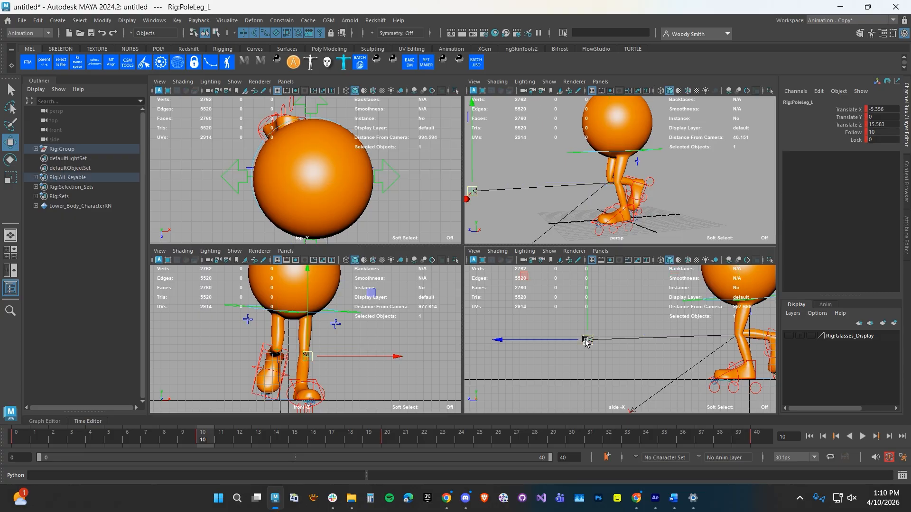
alt+drag(568, 191, 659, 210)
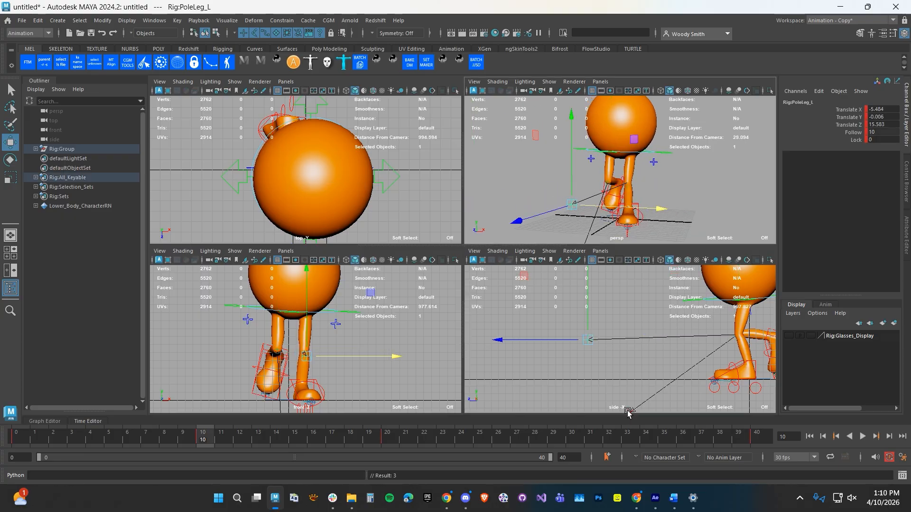
click(628, 411)
drag(345, 373, 316, 373)
key(space)
alt+drag(521, 203, 403, 231)
Select all members of the Rig:All_Keyable set and key the adjusted passing pose at frame 10.
click(66, 178)
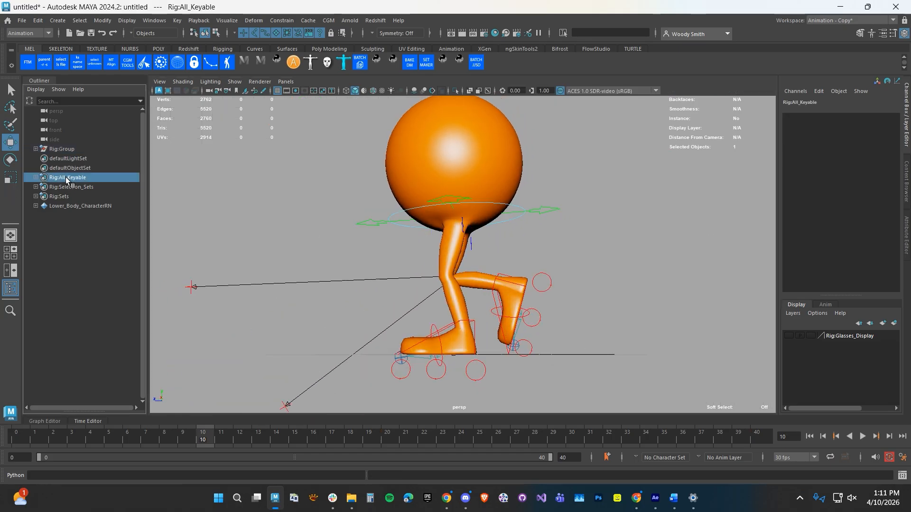
right_click(66, 177)
click(95, 184)
key(s)
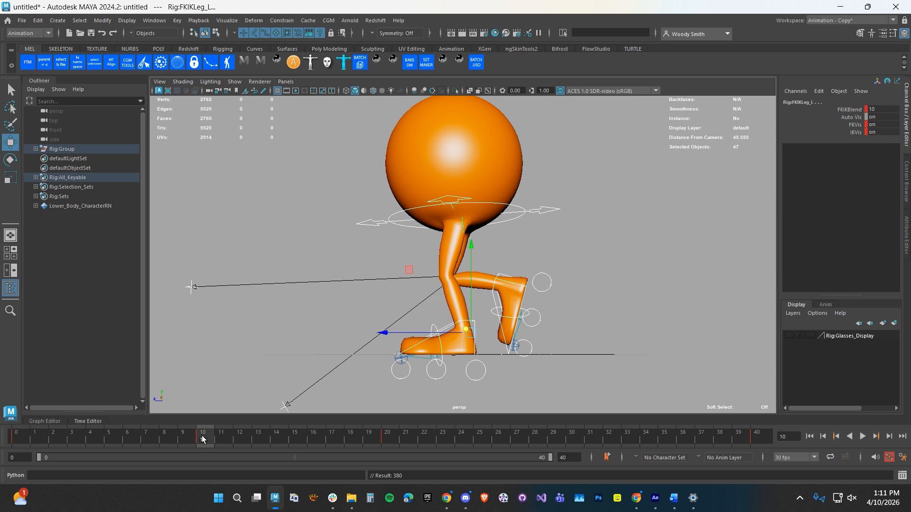
Copy the frame 10 passing pose to frame 30 and key all the selected controls there.
key(alt+v)
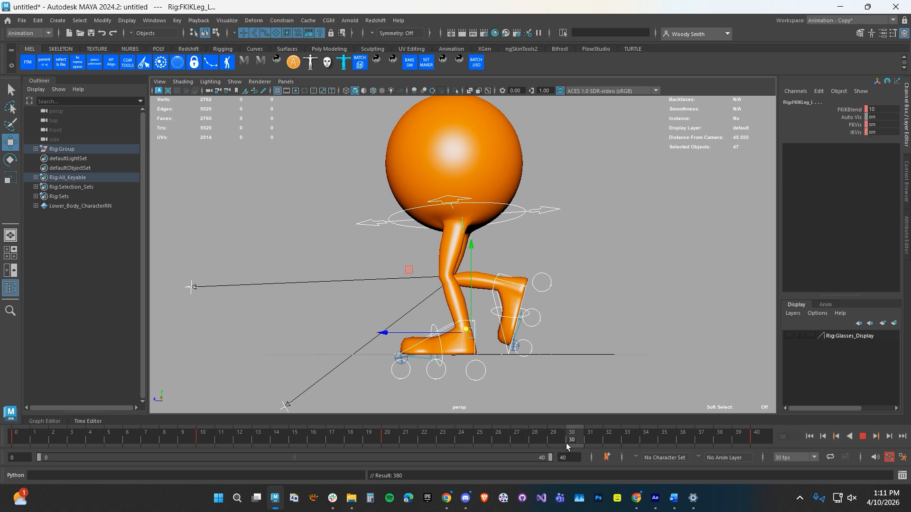
key(alt+v)
key(alt+v)
mouse_move(574, 440)
mouse_down()
mouse_move(398, 435)
mouse_move(572, 434)
mouse_up()
At frame 30, rotate the left foot control to about Rotate X 70 and lift it to about Translate Y 4.01, Translate Z -3.07.
alt+drag(434, 330, 435, 342)
alt+right_drag(435, 342, 466, 353)
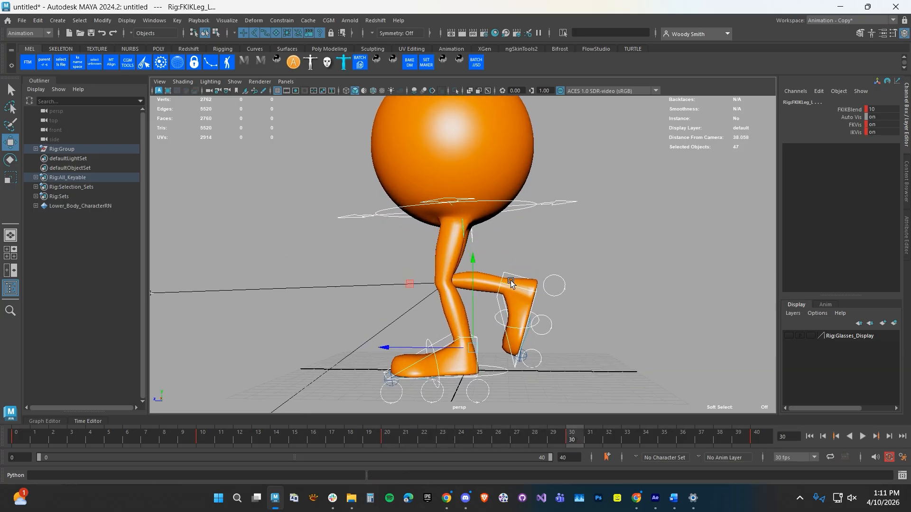
click(471, 338)
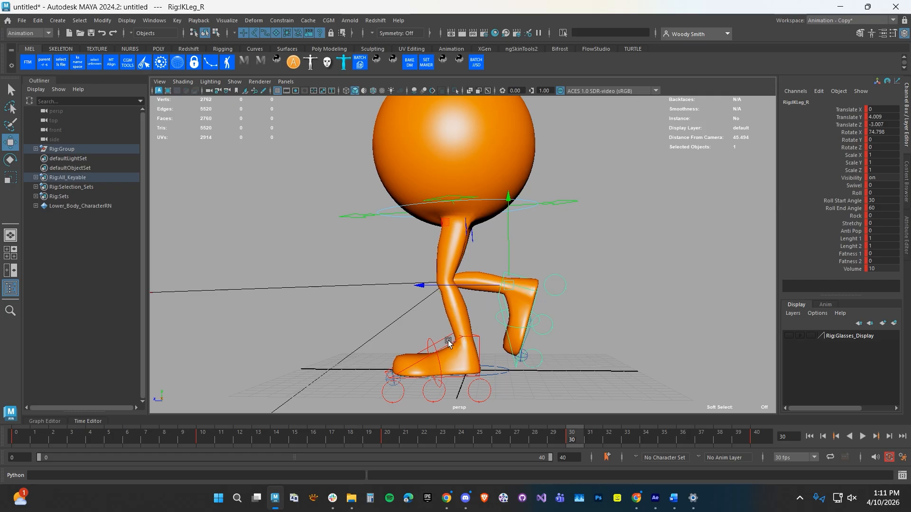
click(448, 342)
key(space)
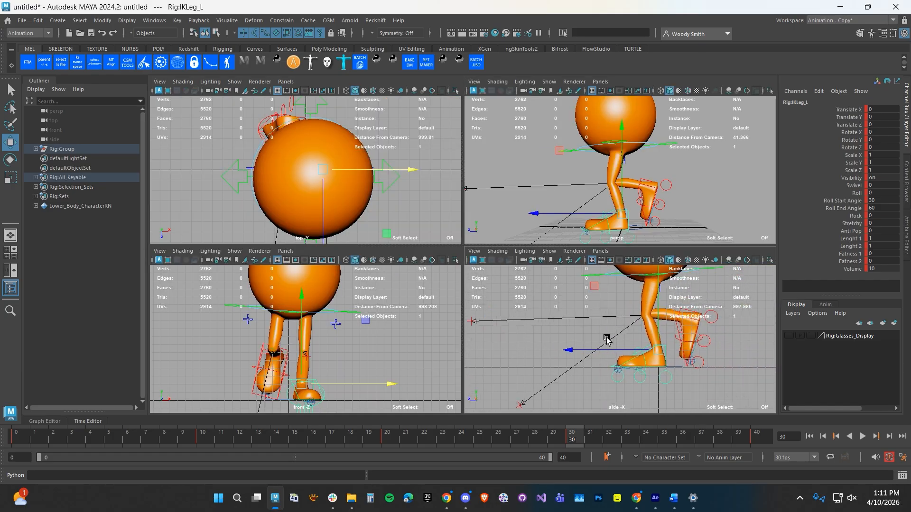
key(space)
scroll(551, 344, up, 3)
key(e)
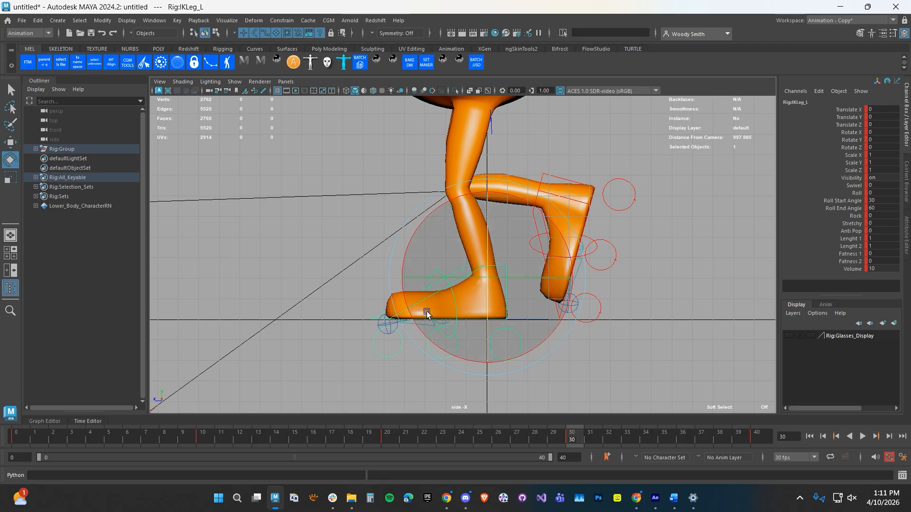
drag(406, 248, 466, 303)
key(w)
drag(488, 275, 551, 192)
Match the left foot to the raised right foot at about Rotate X 75.36, Translate Y 3.97, Translate Z -3.00.
key(e)
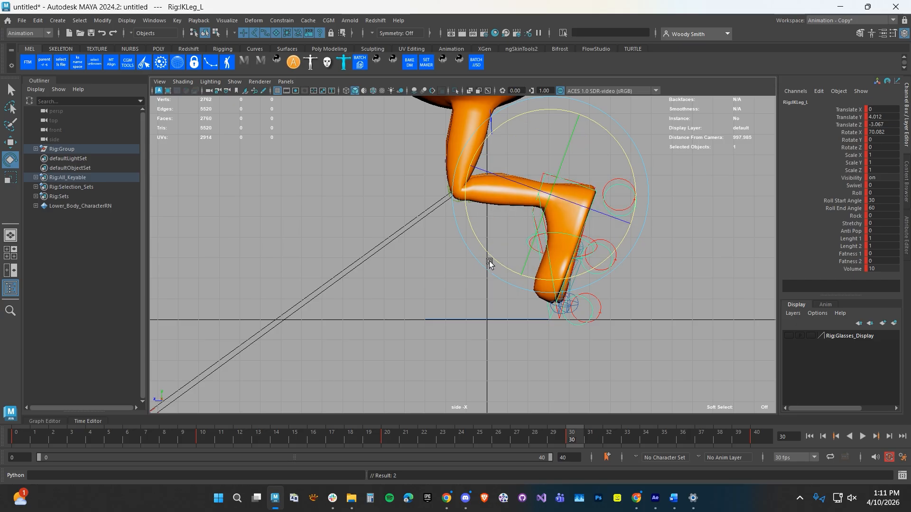
drag(490, 260, 494, 265)
key(w)
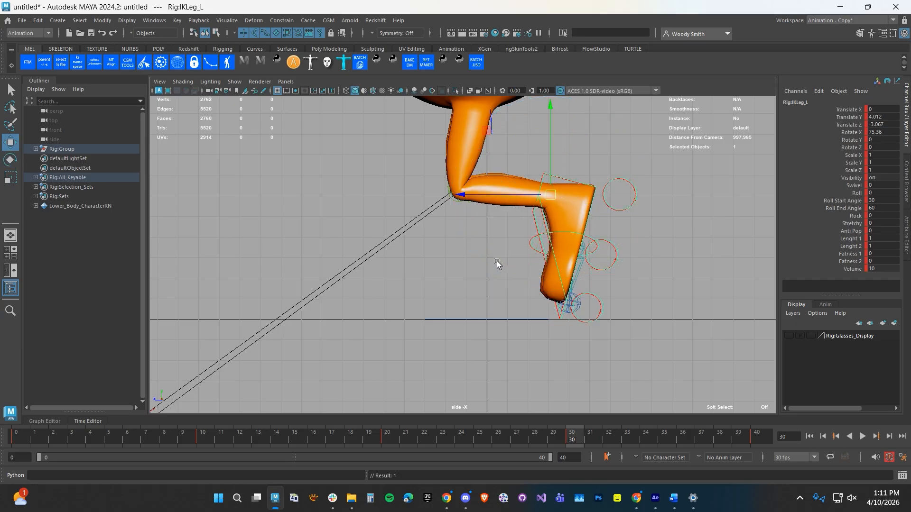
drag(548, 197, 548, 198)
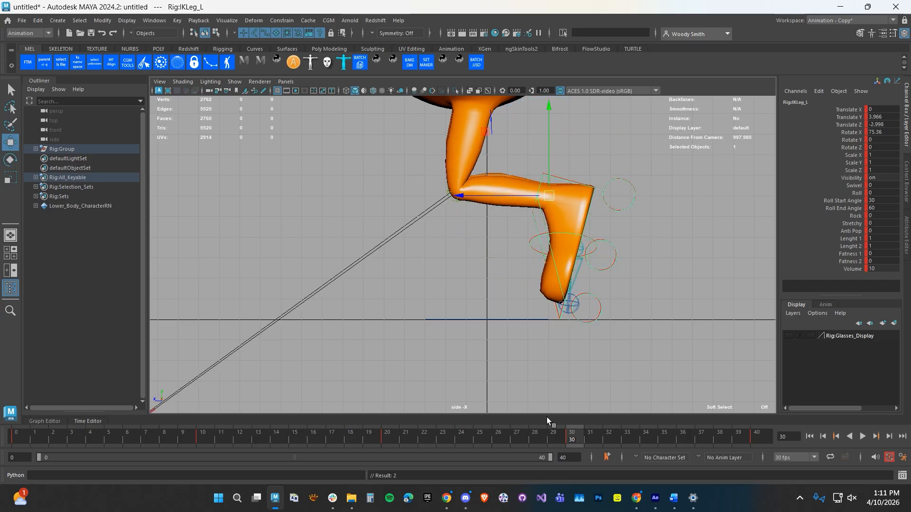
Plant the right foot at frame 30 by setting its Translate X, Y, Z and Rotate X to 0.
key(alt+v)
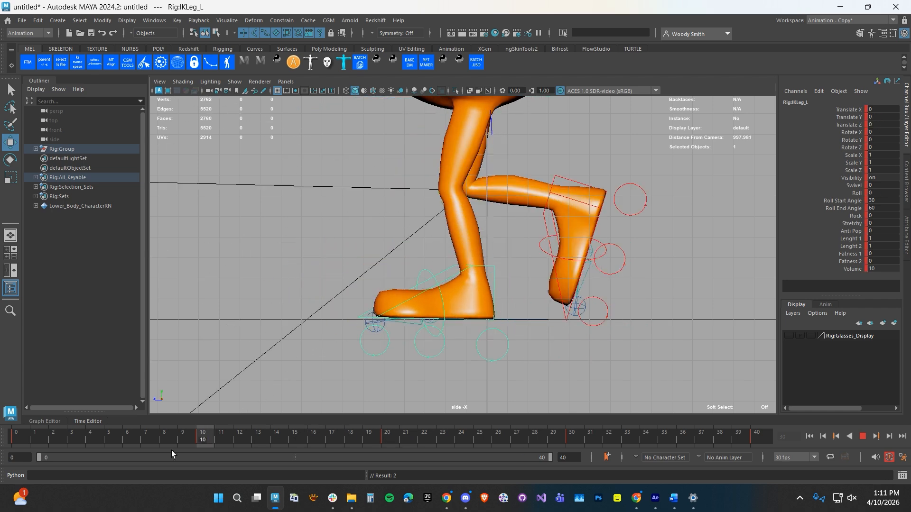
drag(354, 444, 573, 434)
click(476, 236)
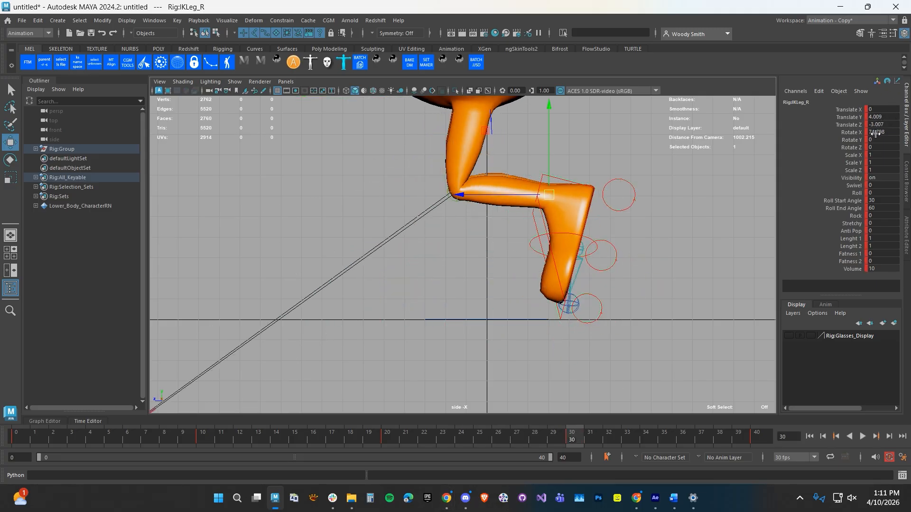
drag(875, 134, 875, 110)
text(0)
key(Return)
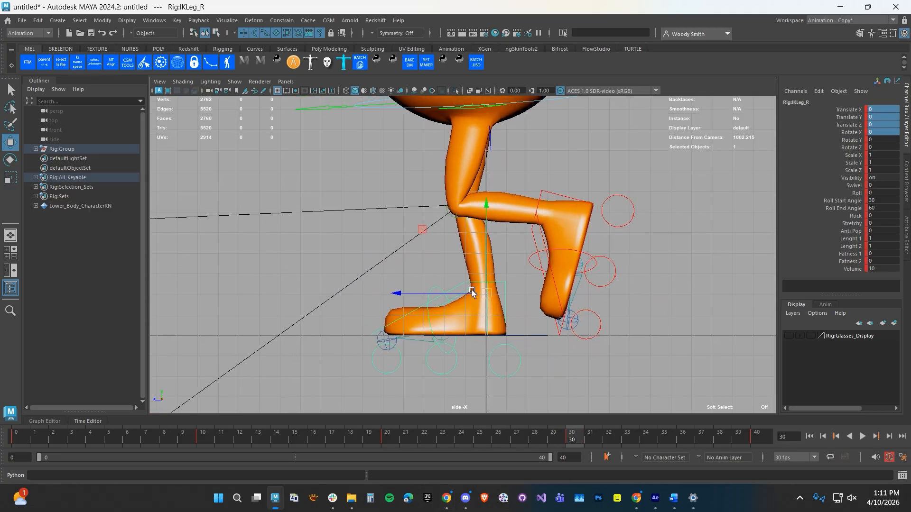
Mirror the root control's weight shift at frame 30 by setting Rotate Z to 3 and Translate X to -0.5.
key(space)
key(space)
alt+drag(641, 201, 640, 202)
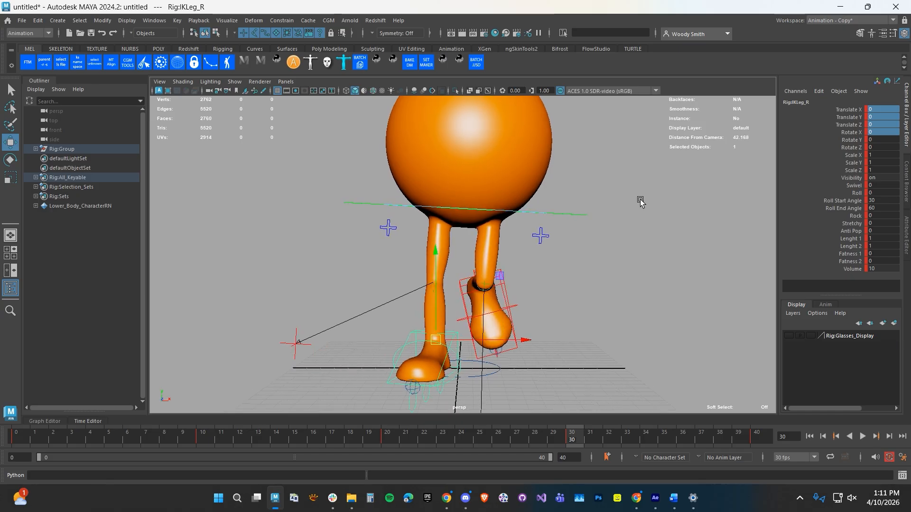
drag(379, 434, 571, 423)
alt+middle_drag(458, 314, 455, 330)
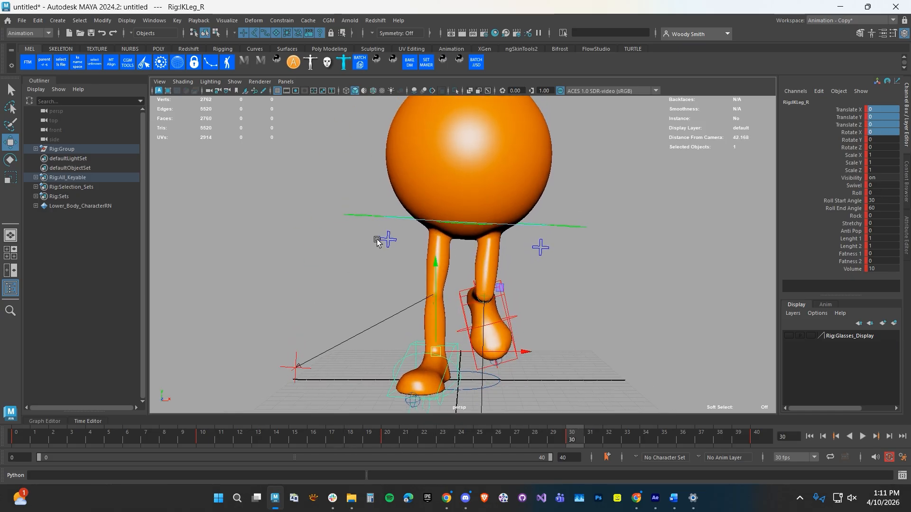
click(360, 216)
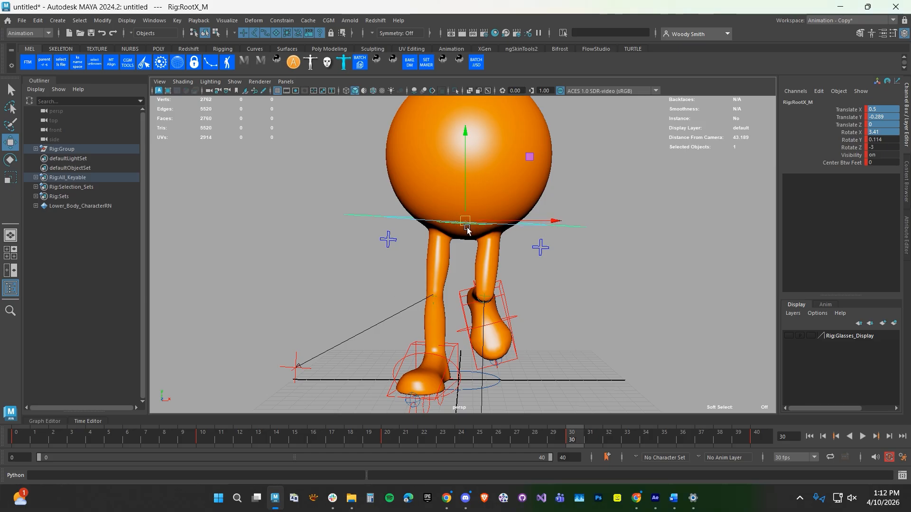
click(873, 147)
text(3)
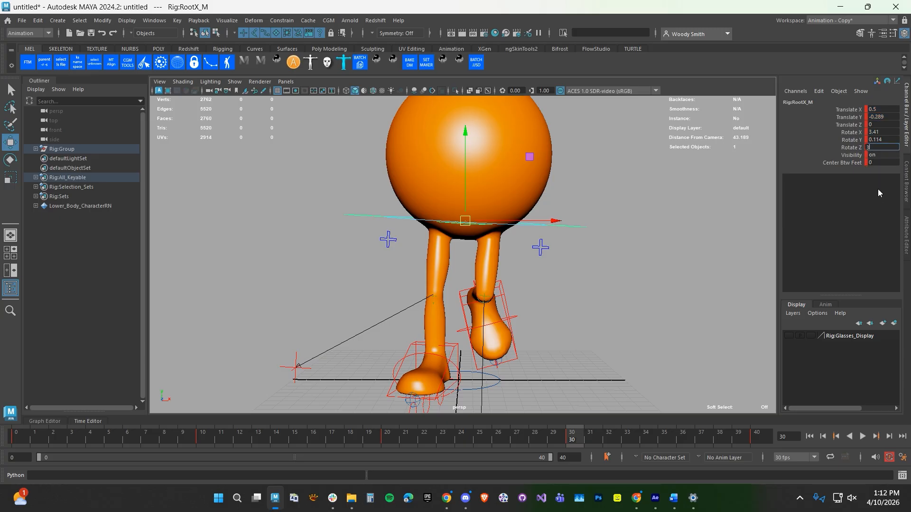
key(Return)
click(875, 109)
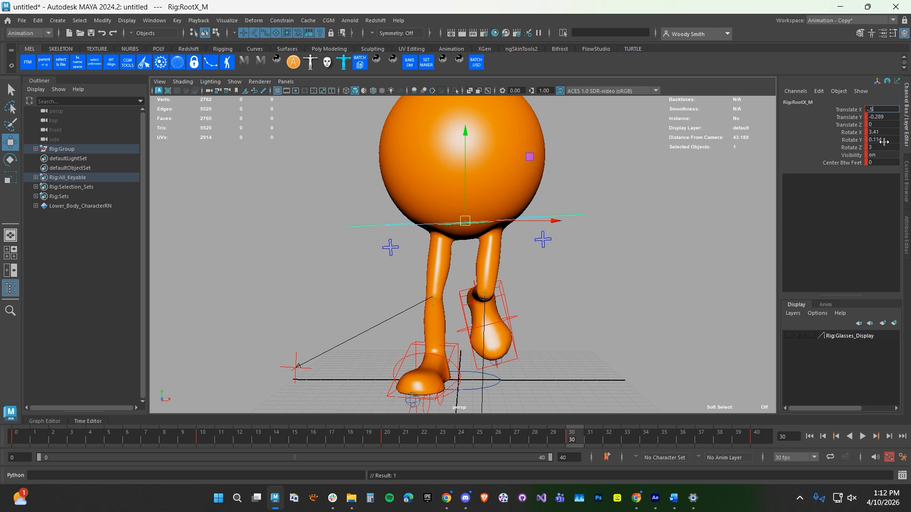
key(Return)
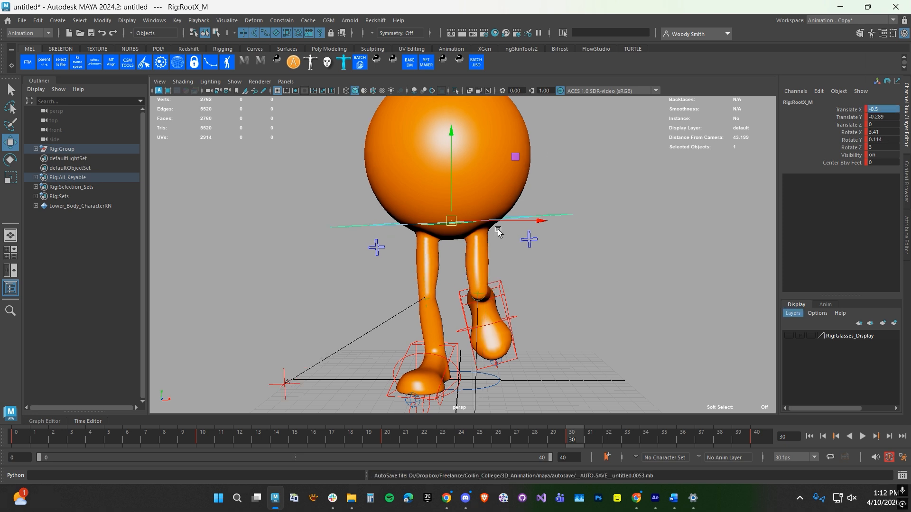
Select all members of the Rig:All_Keyable set and key the mirrored passing pose at frame 30.
alt+drag(490, 291, 428, 290)
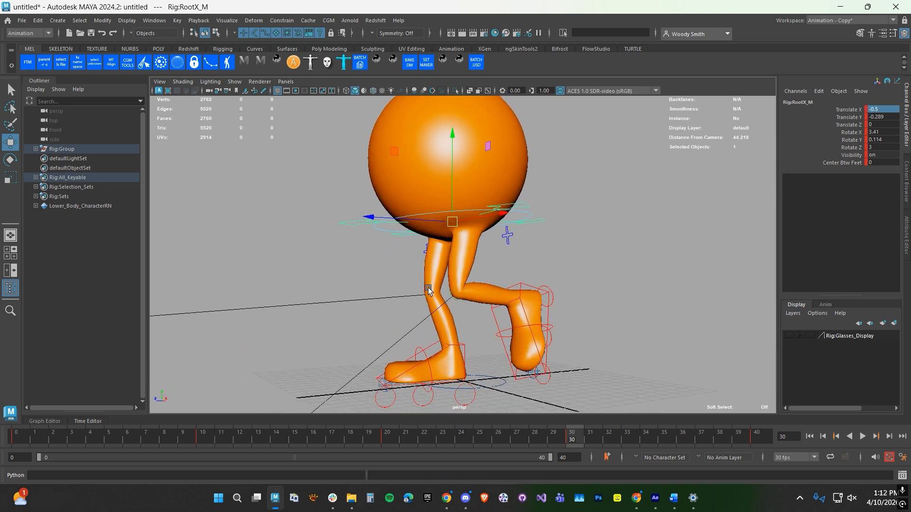
alt+drag(485, 319, 493, 323)
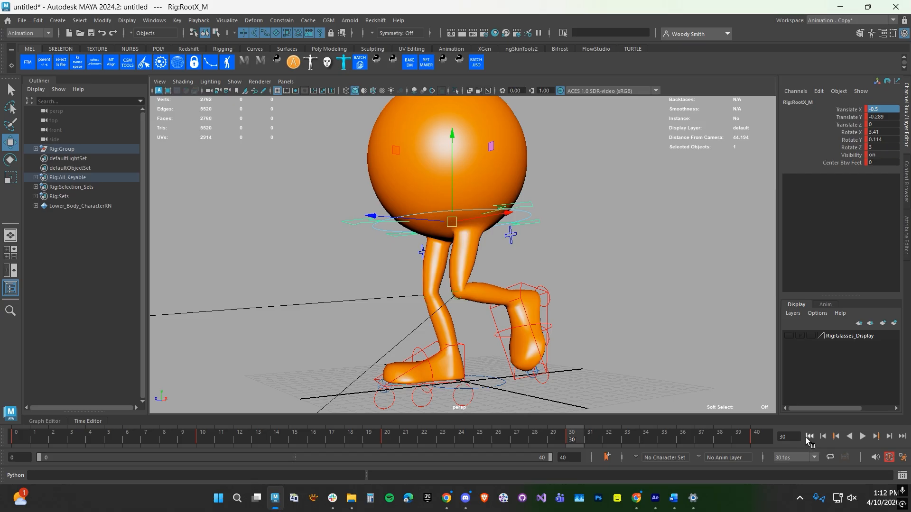
right_click(60, 177)
click(95, 182)
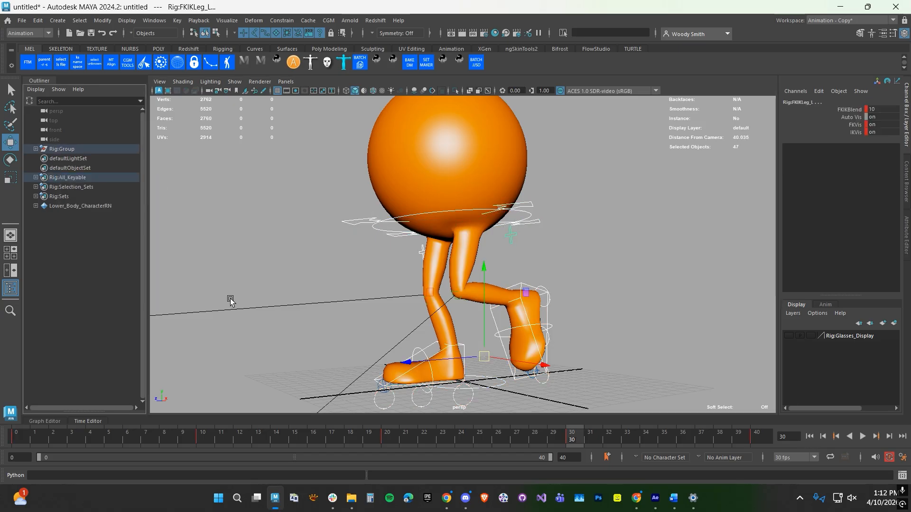
key(s)
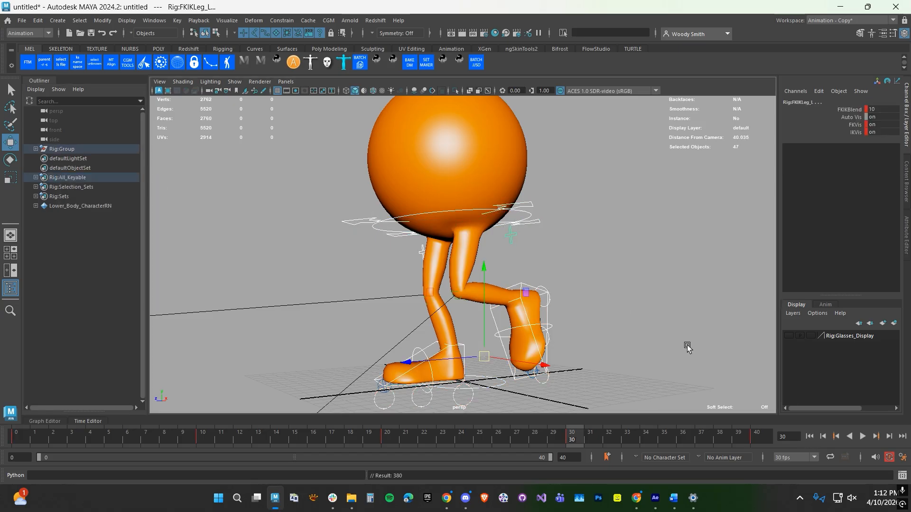
Play the walk cycle from frame 0 and scrub the opening frames from the side to check the leg motion.
click(810, 436)
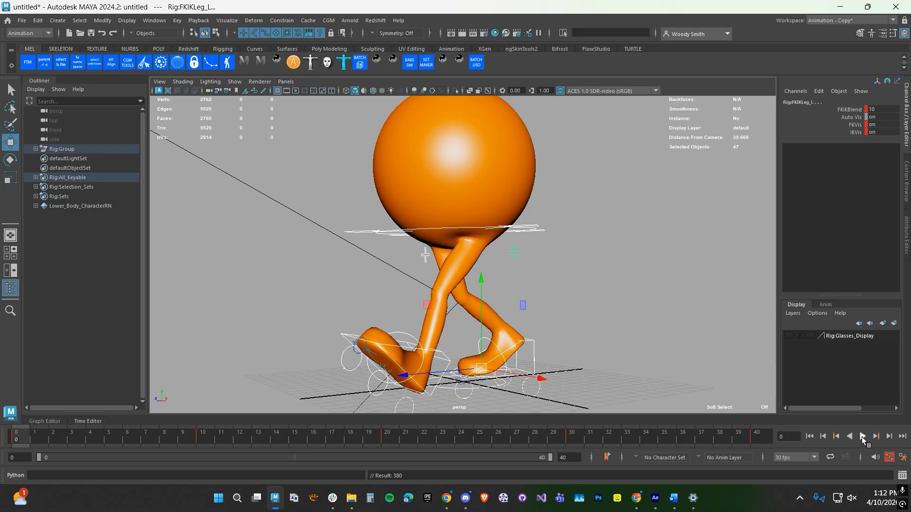
click(862, 436)
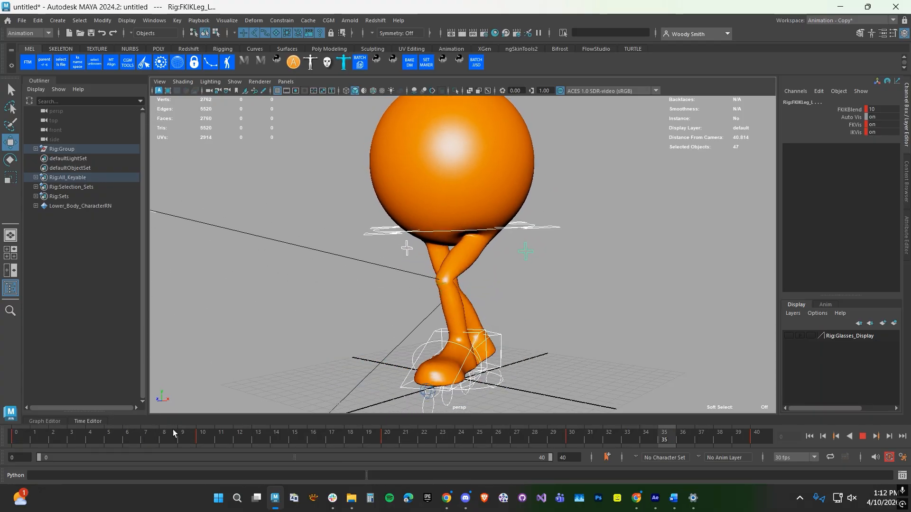
click(863, 438)
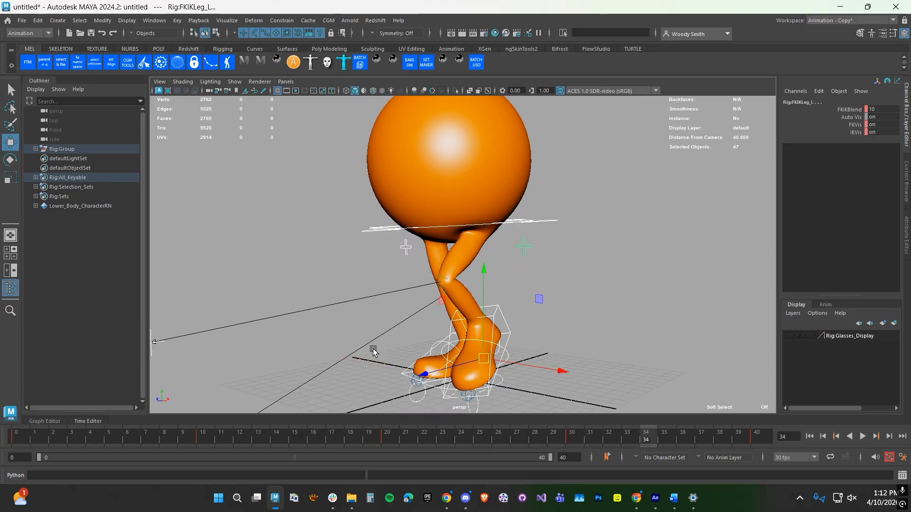
alt+drag(373, 351, 314, 344)
drag(22, 437, 88, 441)
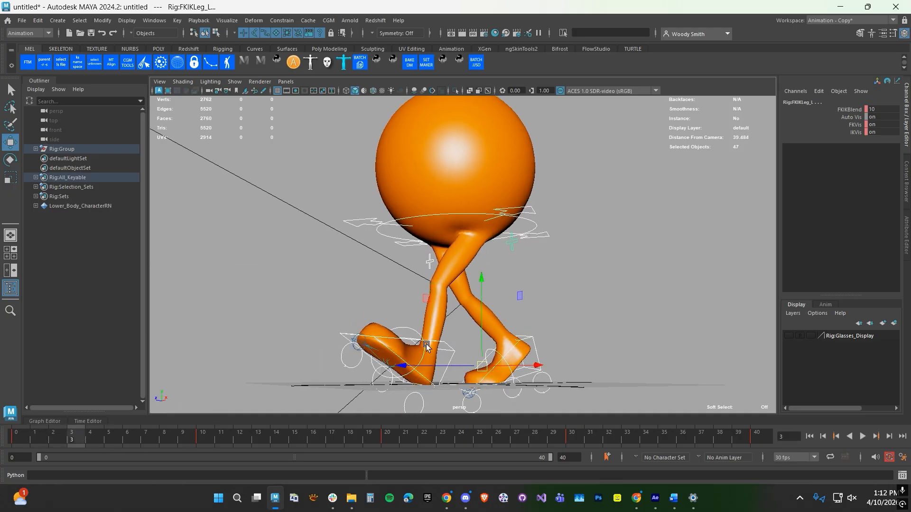
Flatten the left foot at frame 3 by setting the left IK leg control's Rotate X to 0.
click(445, 345)
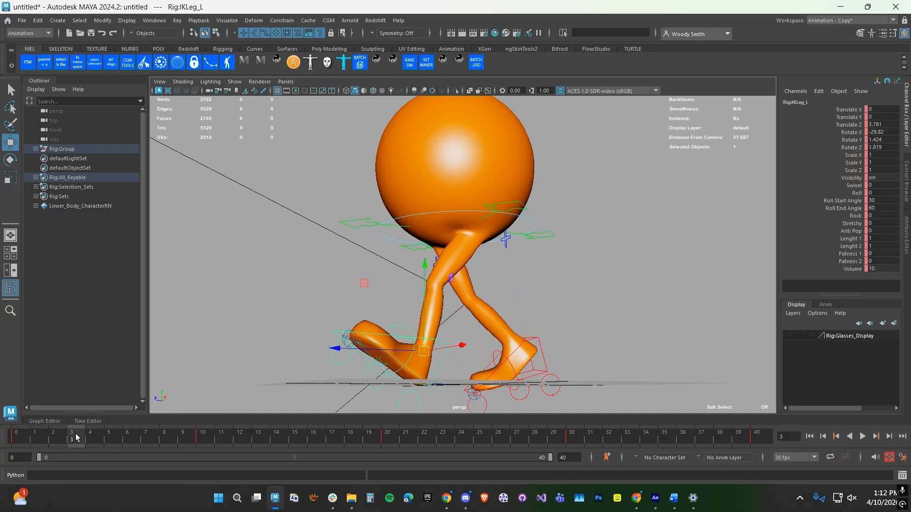
alt+drag(407, 328, 390, 358)
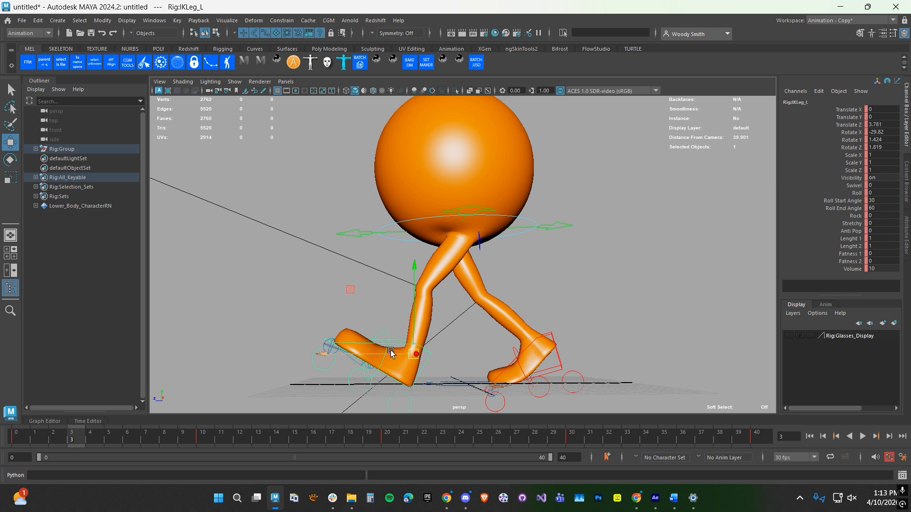
drag(21, 440, 12, 438)
key(space)
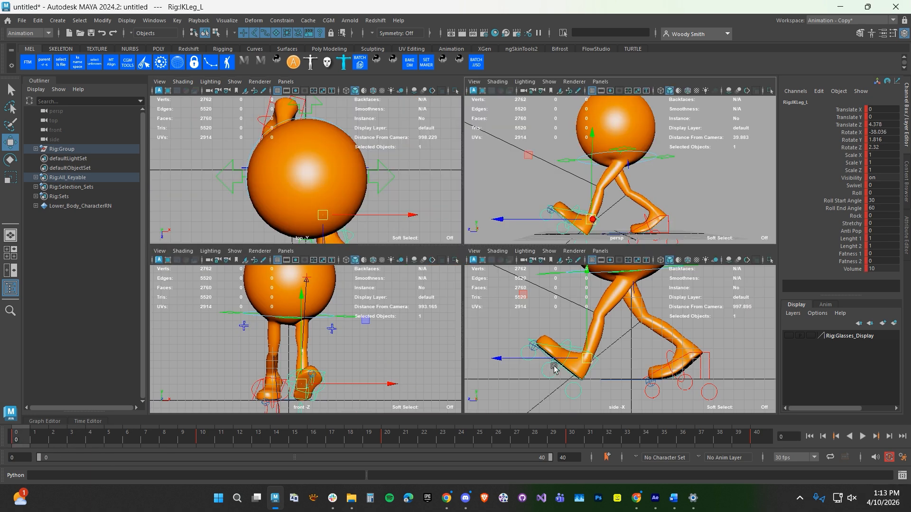
alt+middle_drag(554, 369, 533, 365)
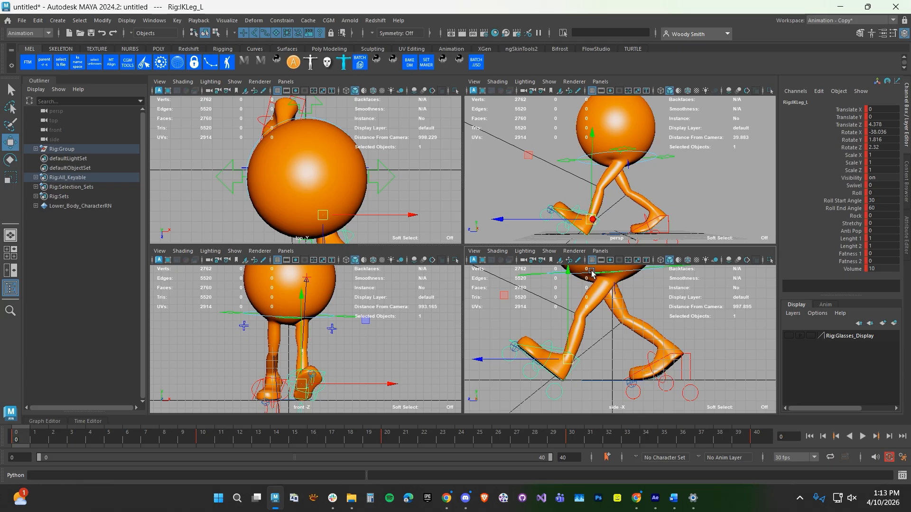
mouse_move(66, 441)
mouse_down()
mouse_move(89, 441)
mouse_move(78, 443)
mouse_up()
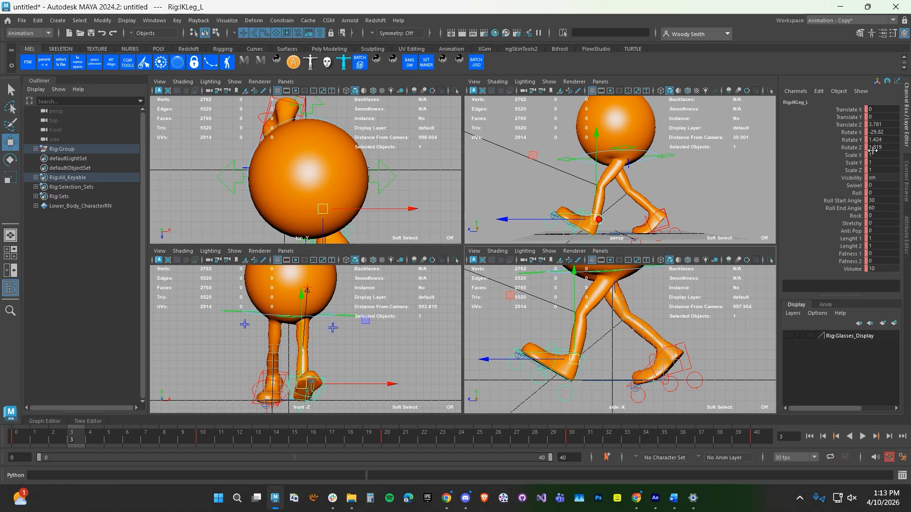
double_click(874, 132)
text(0)
key(Return)
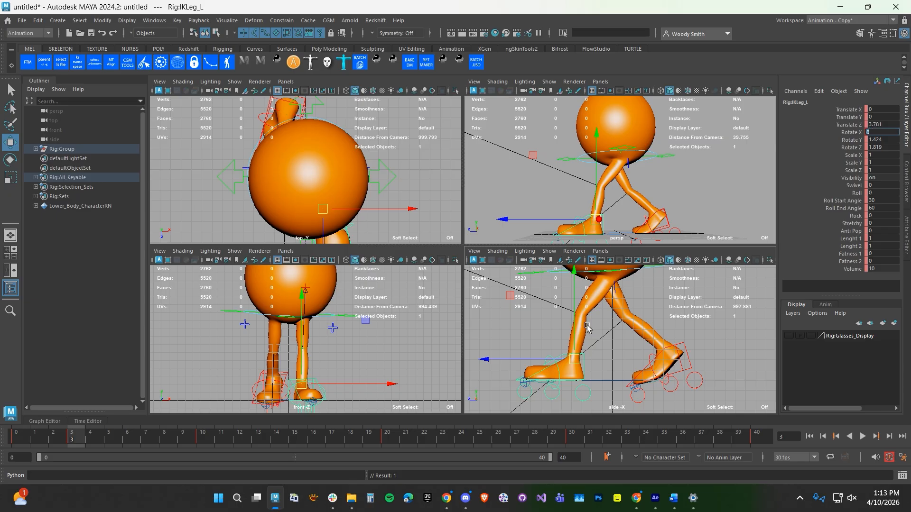
key(space)
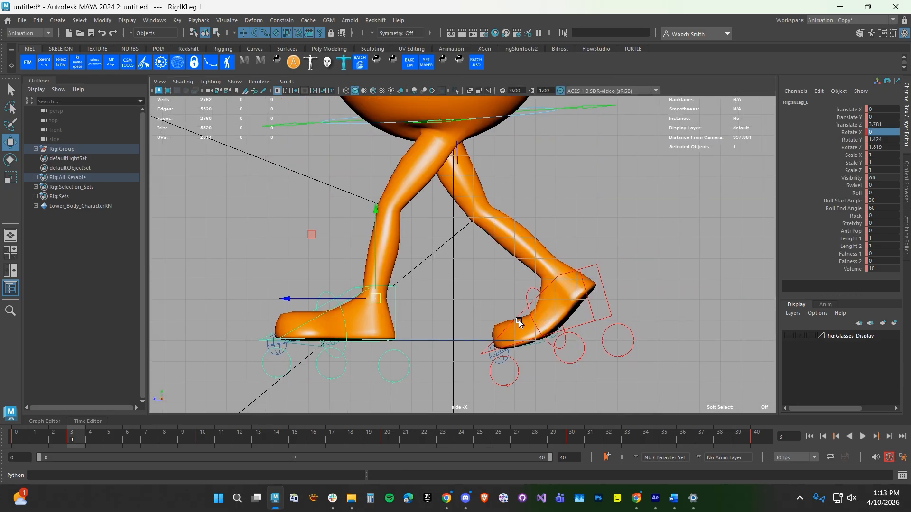
drag(47, 432, 79, 438)
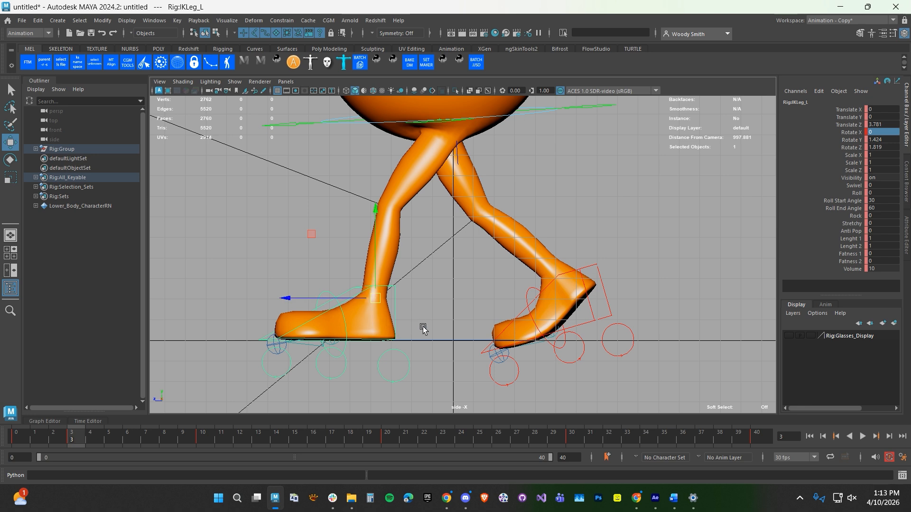
Lift the right foot at frame 3 to about Translate Y 2.43 and Translate Z -6.99, tilted to about Rotate X 34.9.
click(577, 276)
drag(577, 284, 599, 258)
key(e)
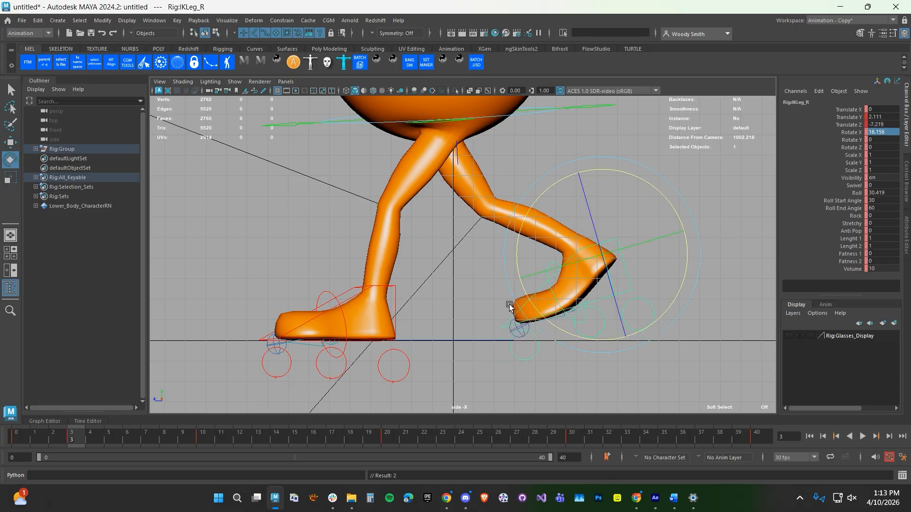
drag(528, 298, 574, 284)
key(w)
drag(610, 252, 605, 248)
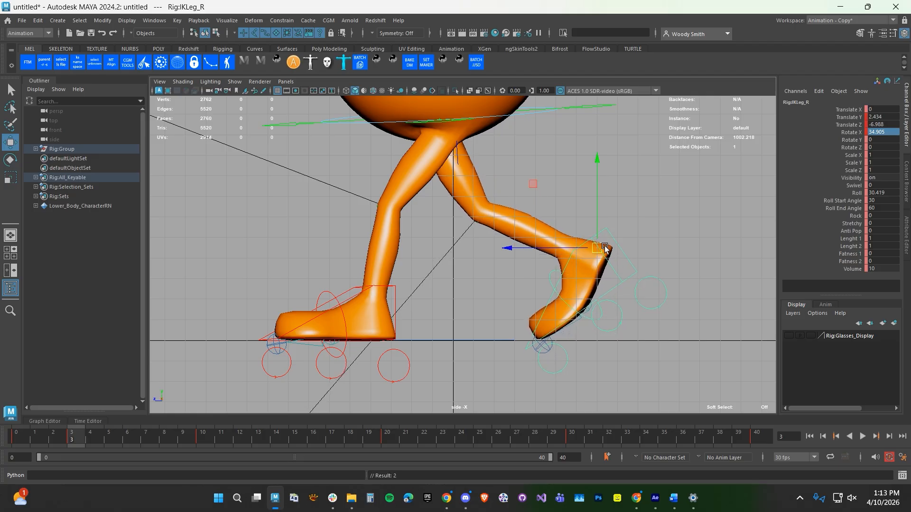
Set the right foot's Roll to 0 at frame 3 and tilt it to about Rotate X 44.5.
double_click(880, 193)
text(0)
key(Return)
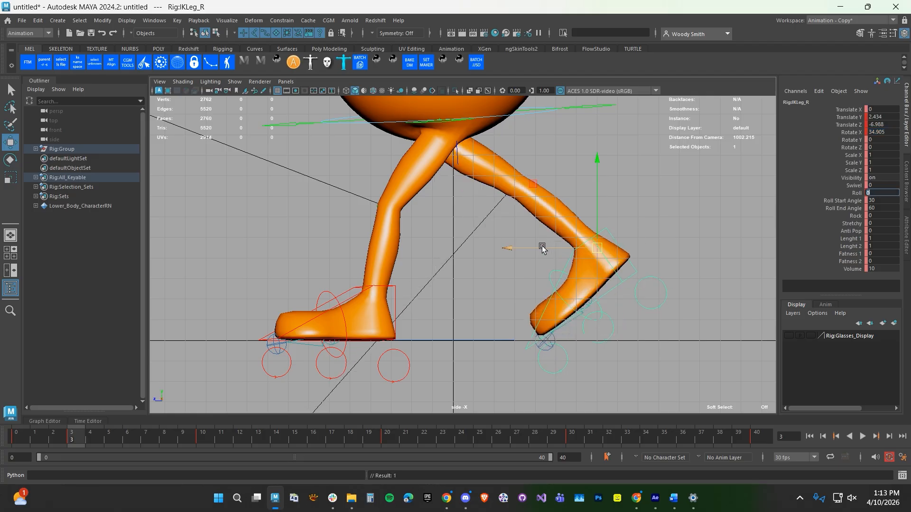
text(e)
key(Return)
key(e)
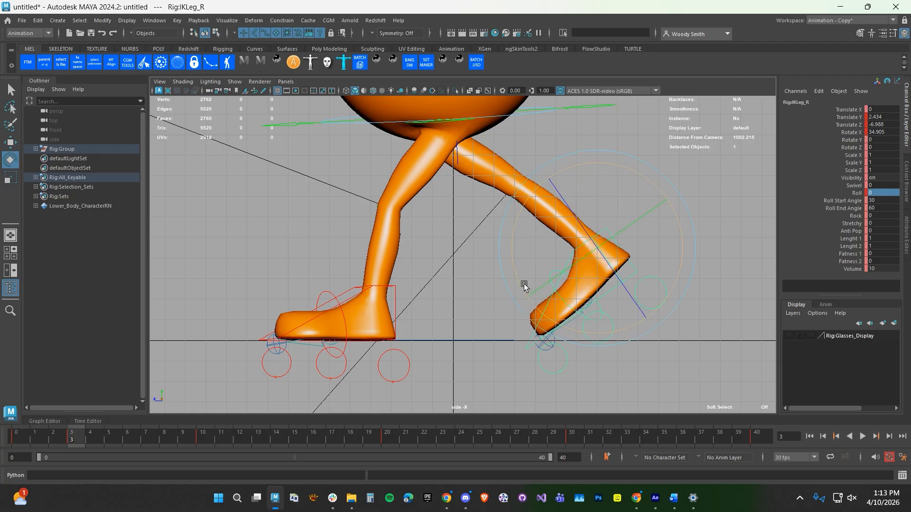
drag(517, 278, 521, 292)
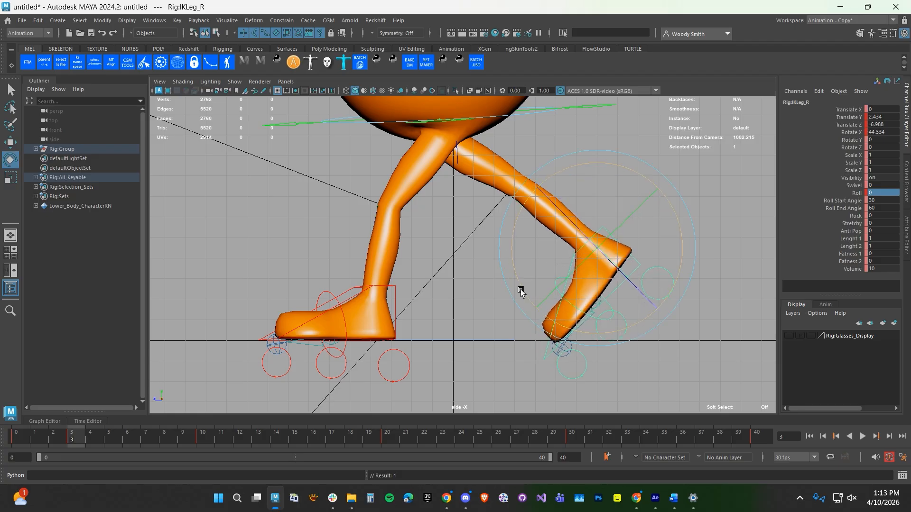
Refine the right foot's frame 3 pose to about Translate Y 3.08, Translate Z -5.72 and Rotate X 60.8, checking it against the neighbouring frames.
key(w)
drag(511, 247, 487, 251)
drag(12, 432, 82, 434)
drag(574, 224, 567, 215)
key(e)
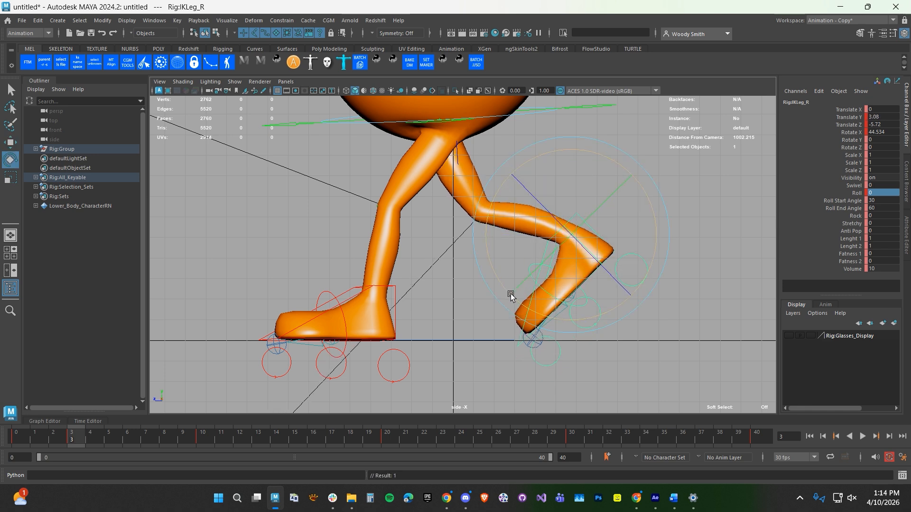
drag(515, 298, 537, 320)
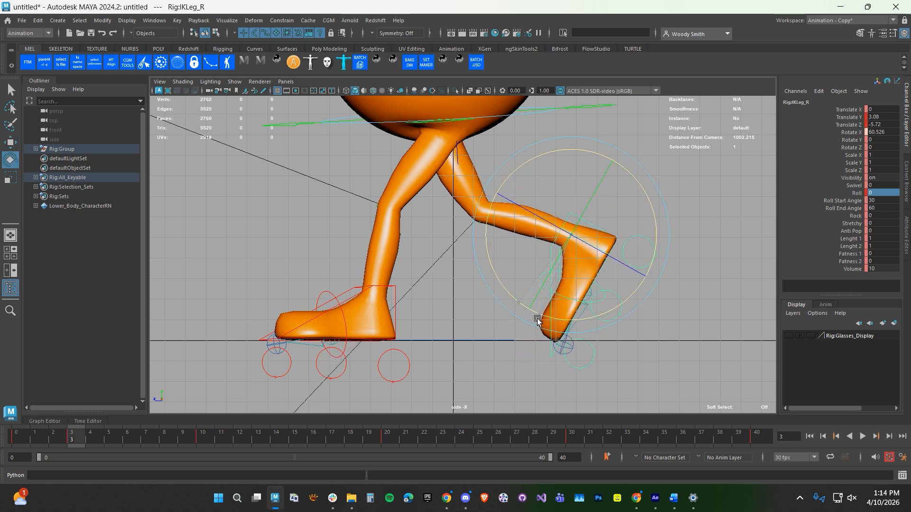
key(alt+v)
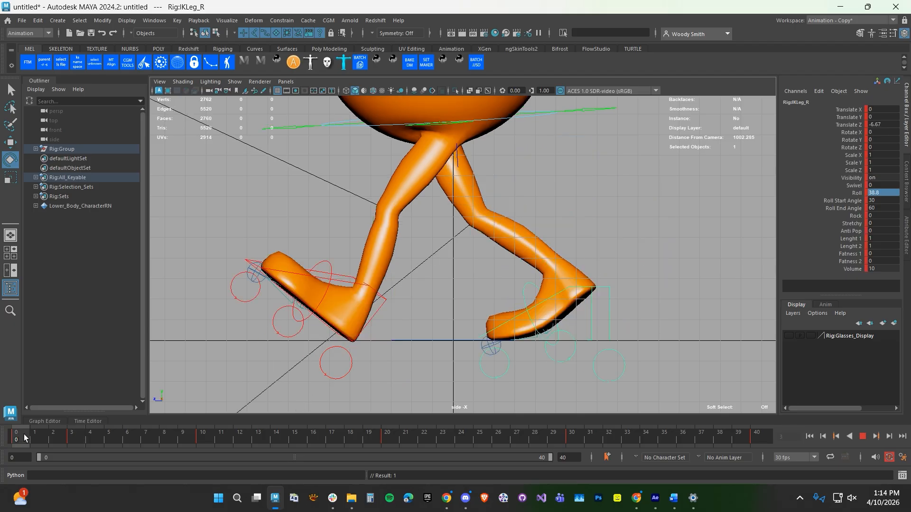
click(36, 437)
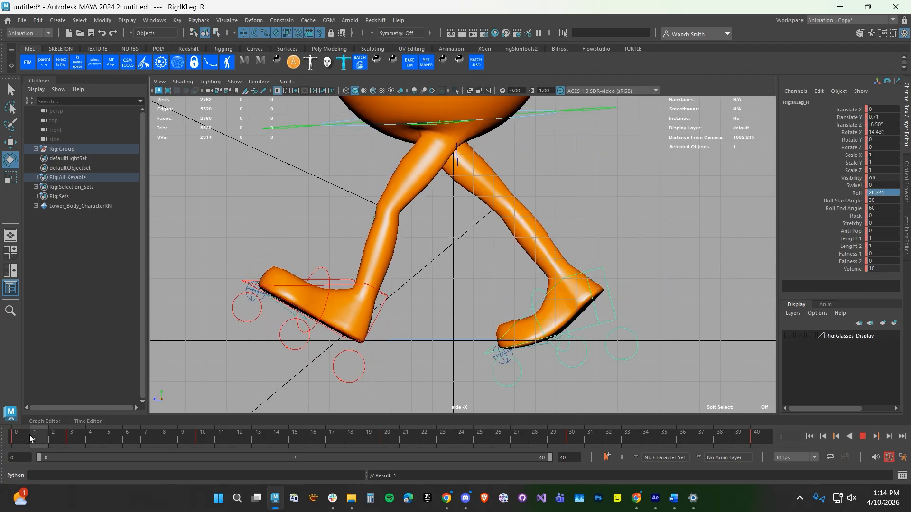
drag(36, 435, 76, 436)
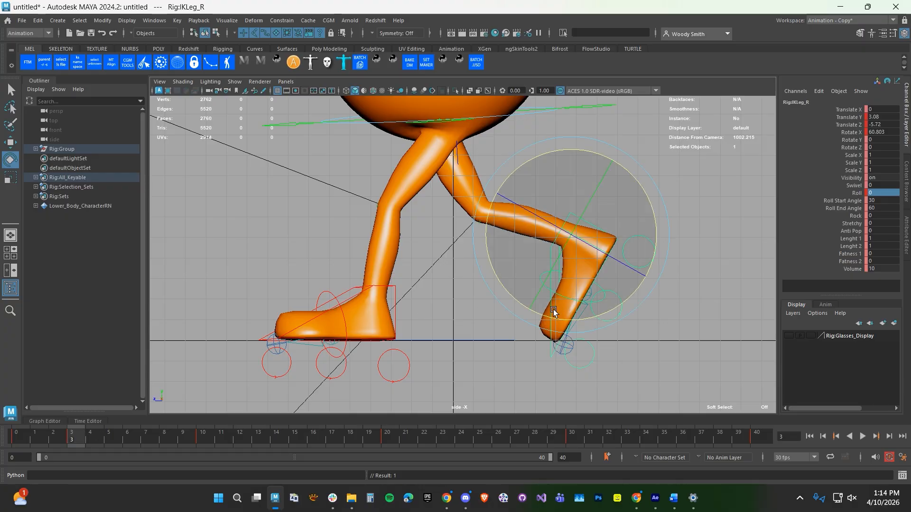
Set the right foot's Roll to 17 at frame 3 and preview the motion.
click(857, 193)
middle_drag(463, 304, 370, 353)
key(alt+v)
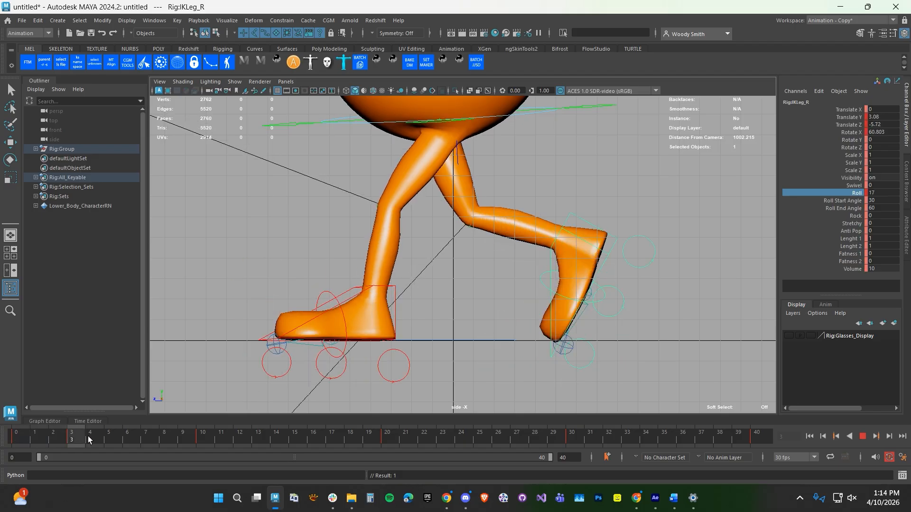
key(alt+v)
Play and scrub the leg motion in the side view, ending at frame 23 for the mirrored pose.
alt+middle_drag(352, 277, 339, 279)
alt+right_drag(338, 279, 330, 280)
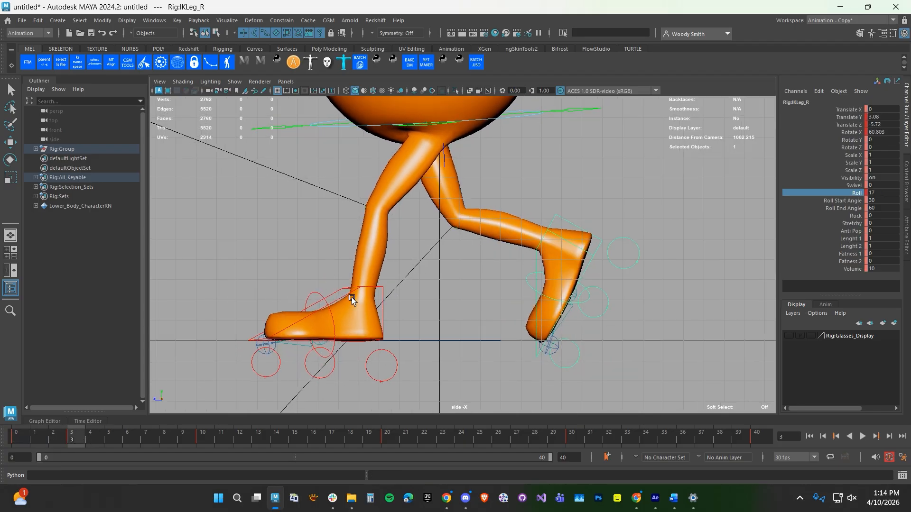
alt+middle_drag(352, 297, 367, 323)
alt+right_drag(367, 323, 286, 308)
alt+middle_drag(286, 308, 276, 305)
key(alt+v)
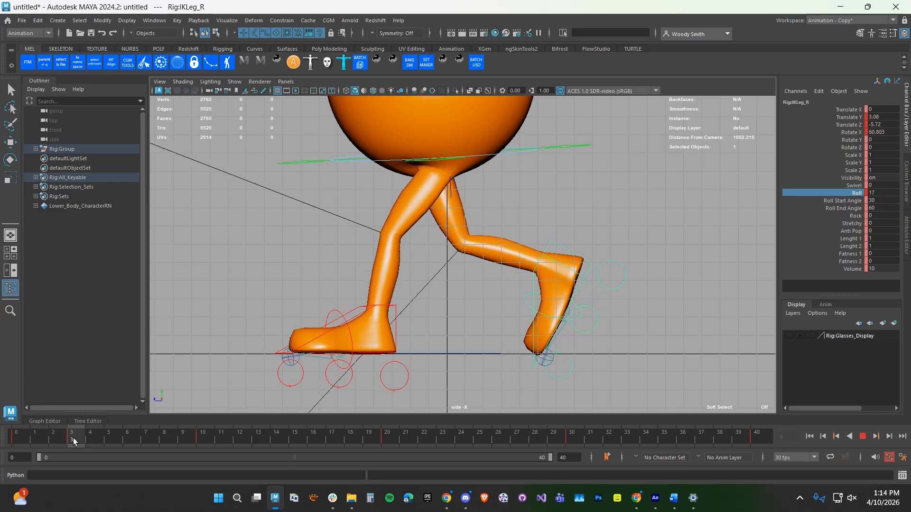
click(73, 441)
drag(70, 439, 448, 445)
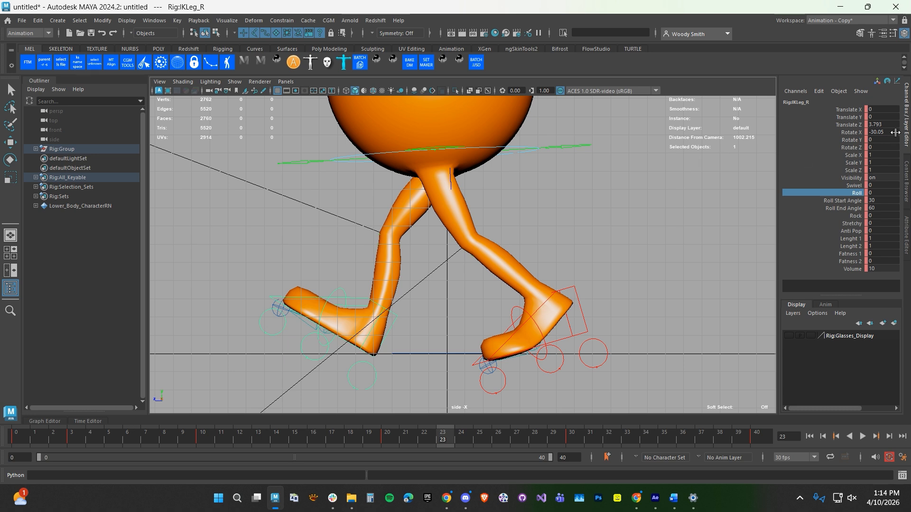
drag(875, 124, 876, 140)
text(0)
key(Return)
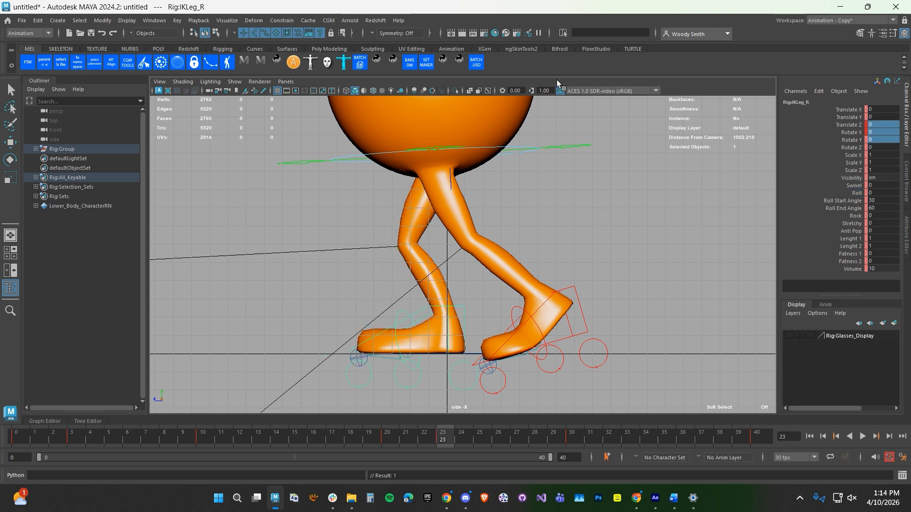
key(ctrl+z)
Flatten the right foot at frame 23 by setting only its Rotate X to 0.
click(874, 133)
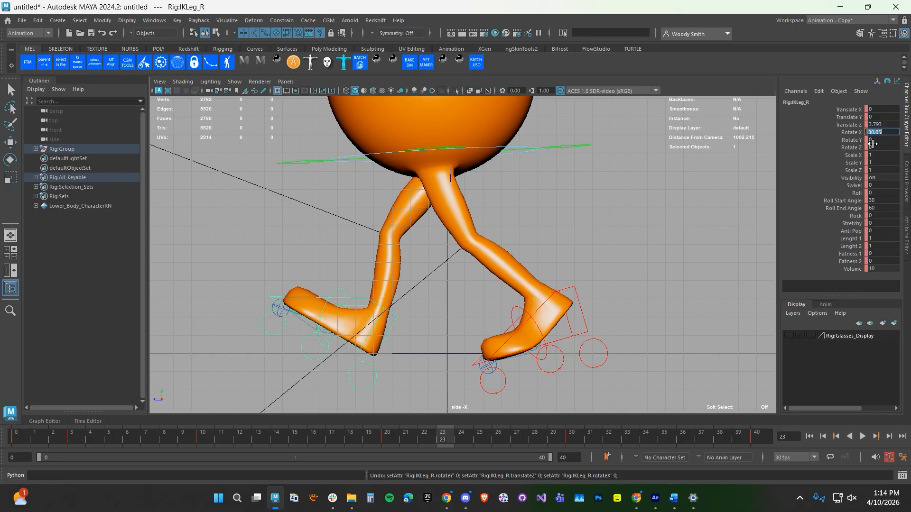
text(0)
key(Return)
Select the left IK leg control and reduce its Roll to about 27.5 at frame 23.
click(565, 287)
key(e)
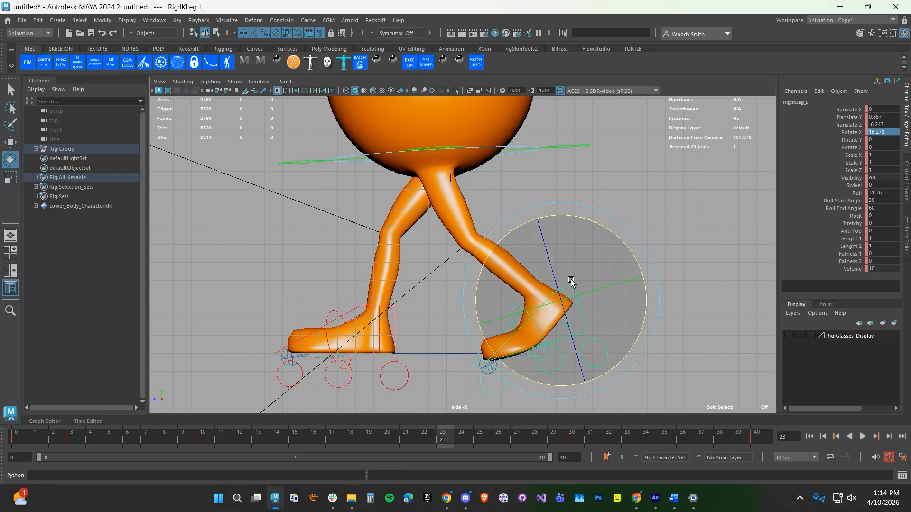
click(855, 193)
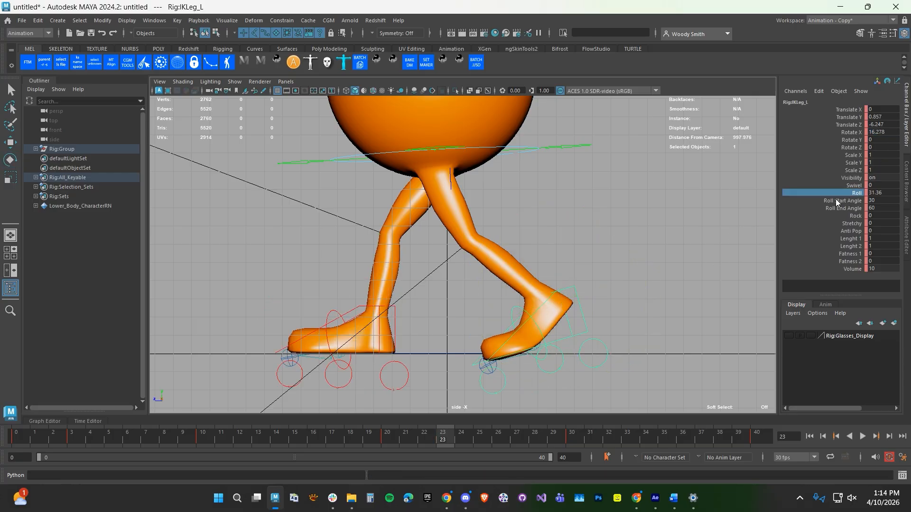
middle_drag(683, 240, 654, 247)
key(e)
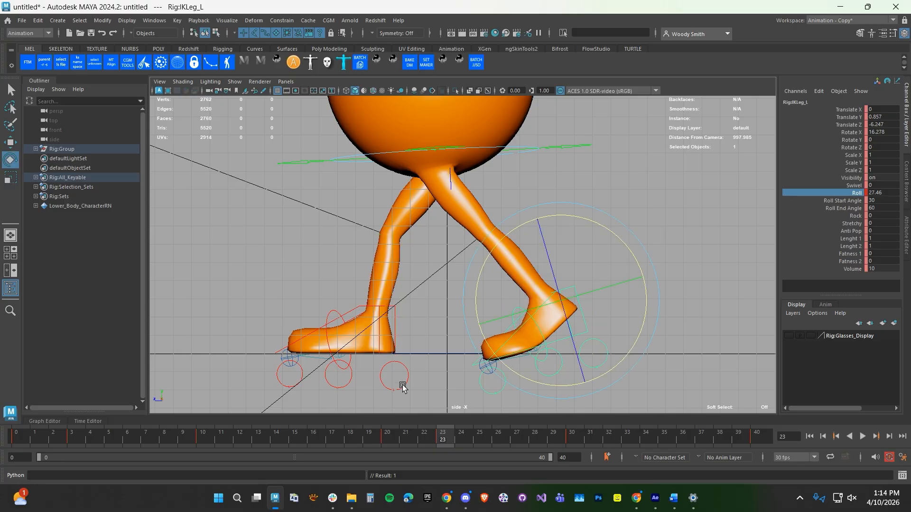
Raise the left foot at frame 23 to about Translate Y 3.25 and tilt it to about Rotate X 63.5, scrubbing to check.
drag(489, 363, 547, 372)
key(w)
drag(559, 264, 558, 225)
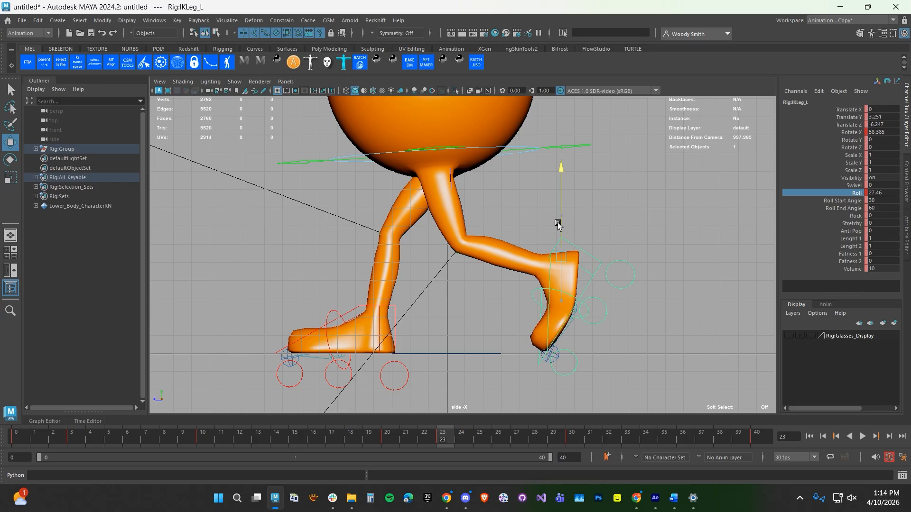
key(e)
drag(483, 300, 496, 314)
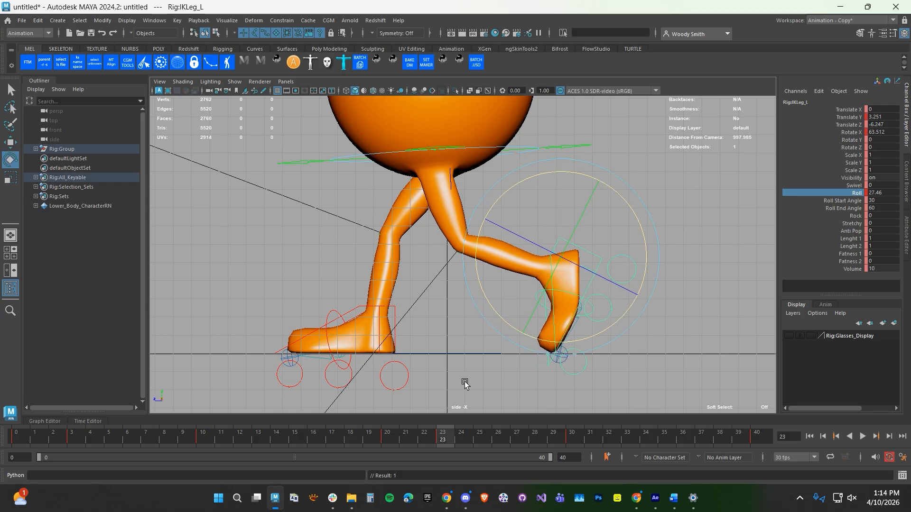
drag(359, 440, 442, 435)
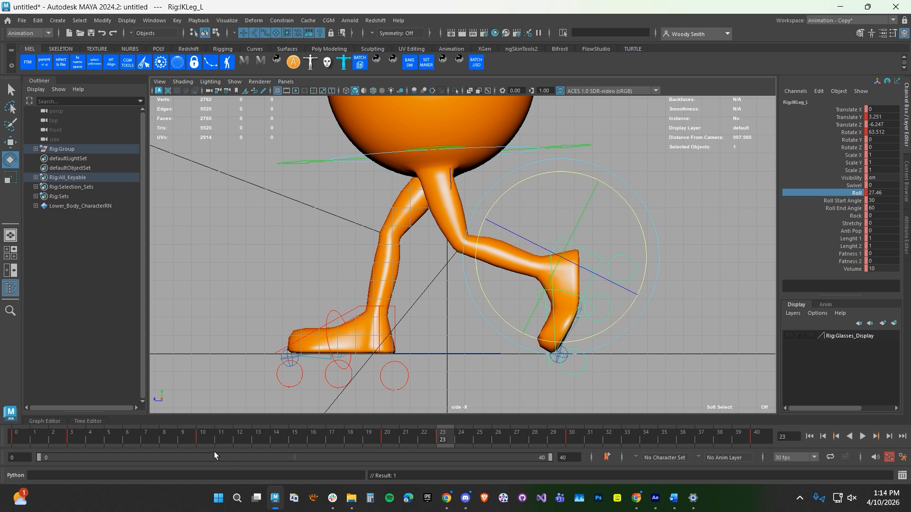
Lower the left foot's Roll to about 18.7 at frame 23 and review the motion across the cycle.
middle_drag(655, 254, 597, 258)
key(alt+v)
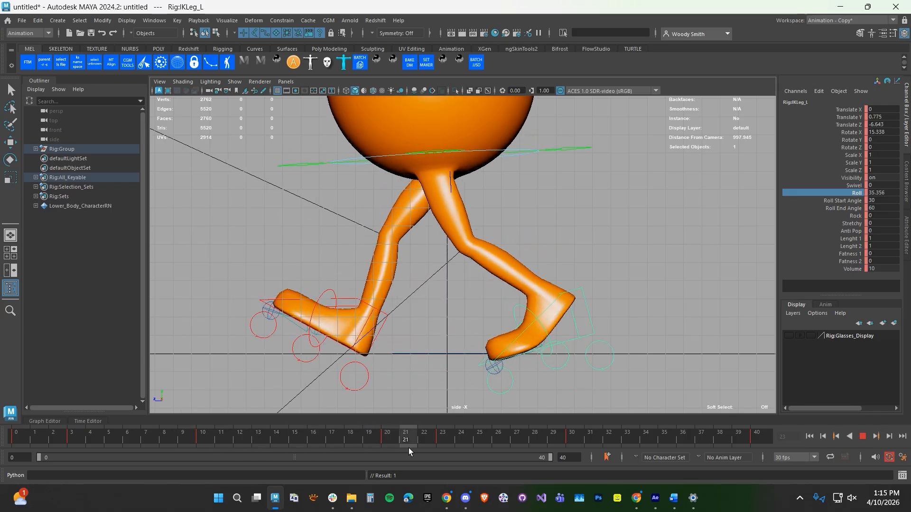
key(alt+v)
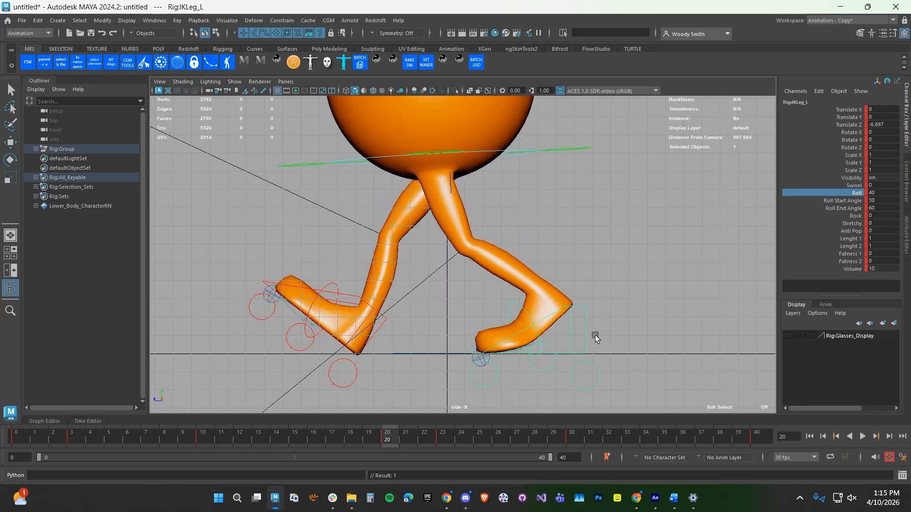
drag(95, 446, 443, 442)
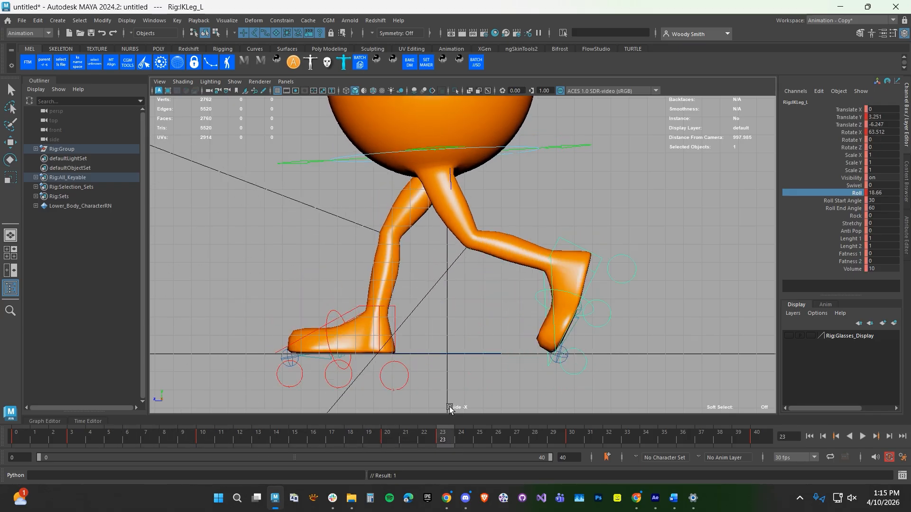
Play the walk cycle in the perspective view from a front three-quarter angle.
key(space)
scroll(548, 214, down, 2)
alt+drag(548, 214, 568, 213)
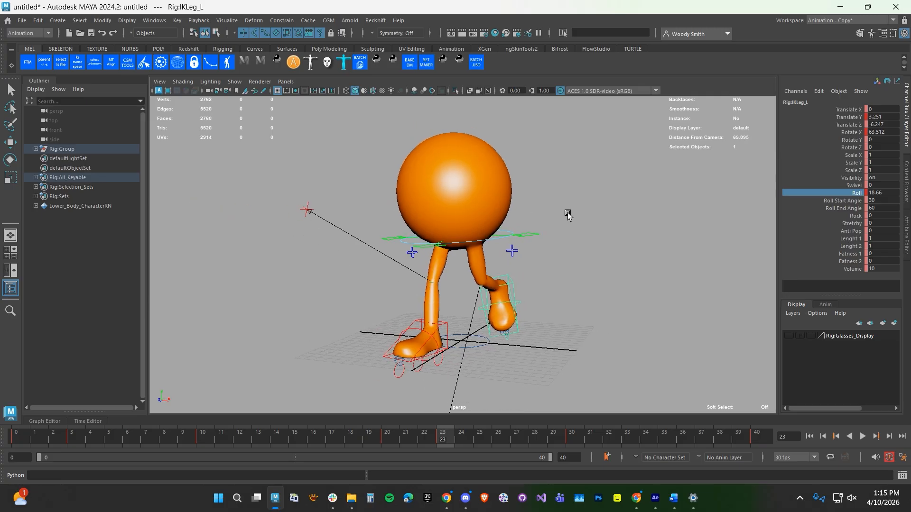
click(863, 437)
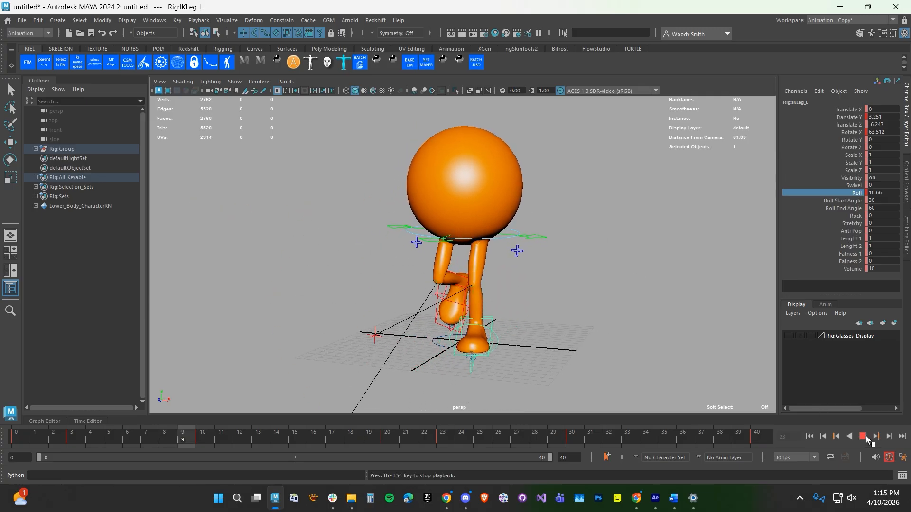
Review the walk cycle playback from the front and side, scrubbing through the frames to check the leg poses.
alt+drag(394, 327, 478, 310)
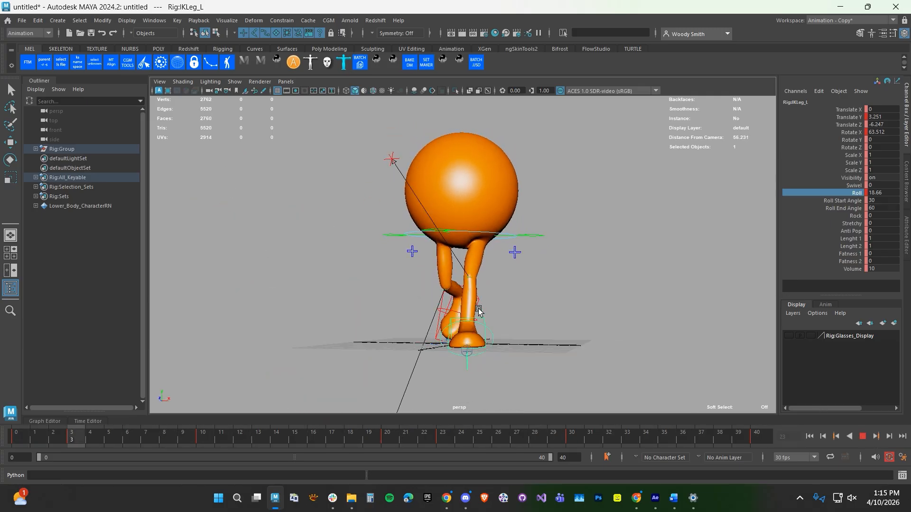
click(863, 436)
alt+drag(531, 332, 423, 317)
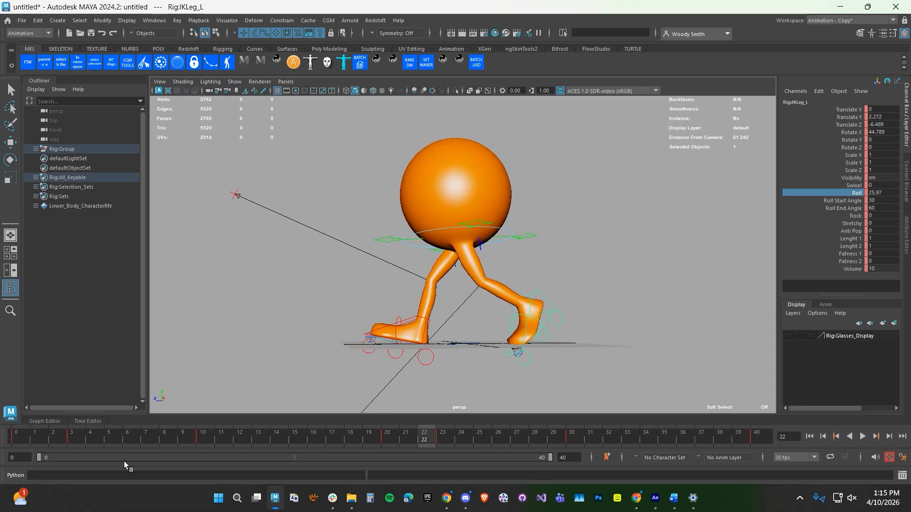
drag(76, 441, 204, 440)
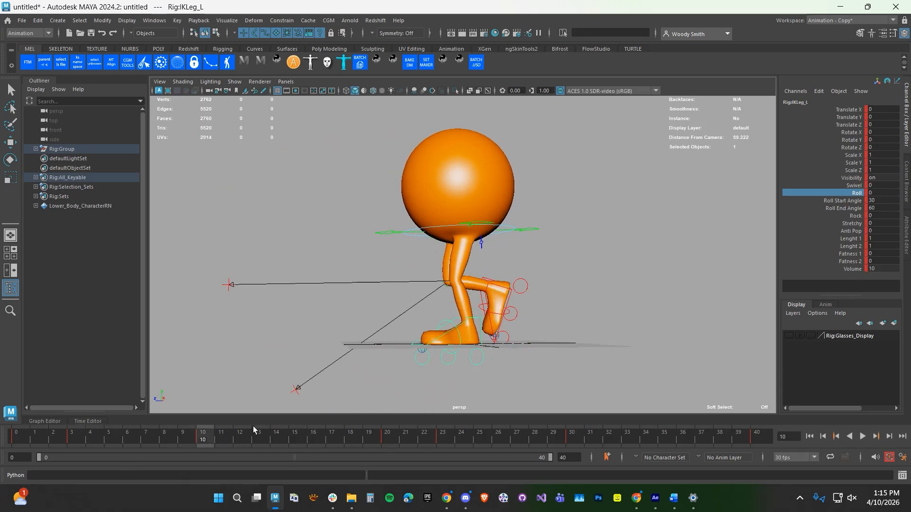
In the side view at frame 15, adjust the right foot's tilt and raise it slightly above the ground.
key(space)
key(space)
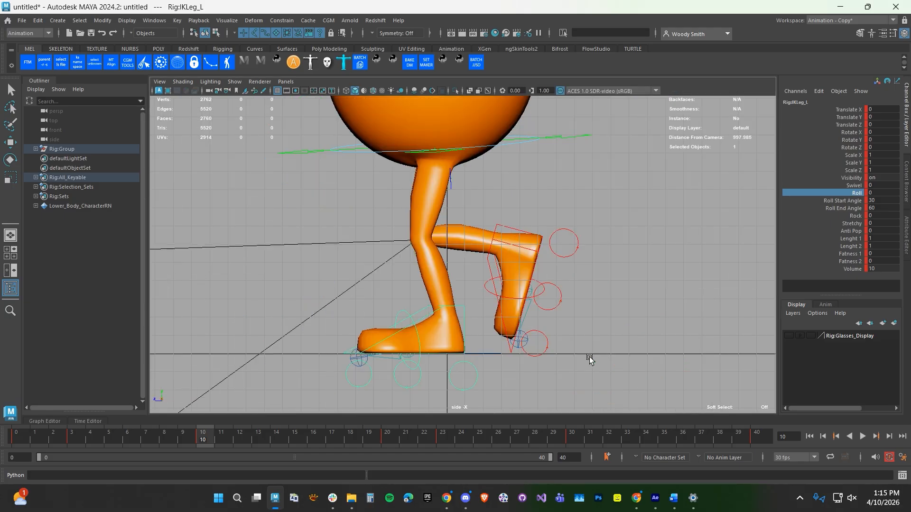
drag(118, 437, 297, 439)
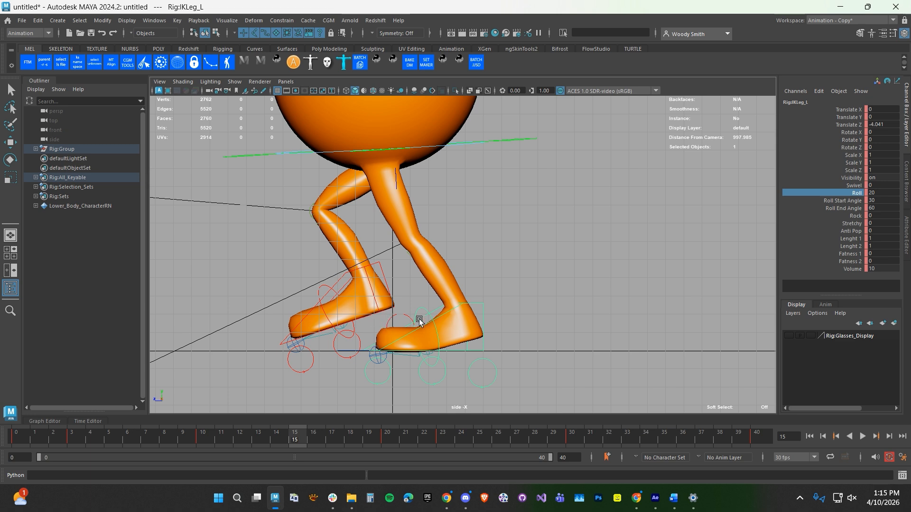
click(379, 264)
key(e)
drag(301, 238, 291, 232)
key(w)
drag(365, 244, 364, 236)
Tilt the left foot at frame 35 to about Rotate X 22.1.
drag(304, 440, 668, 454)
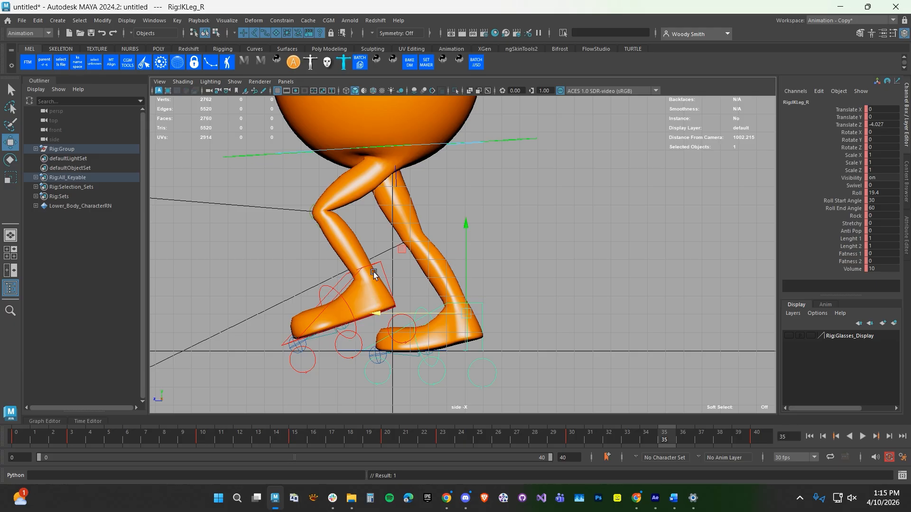
click(348, 283)
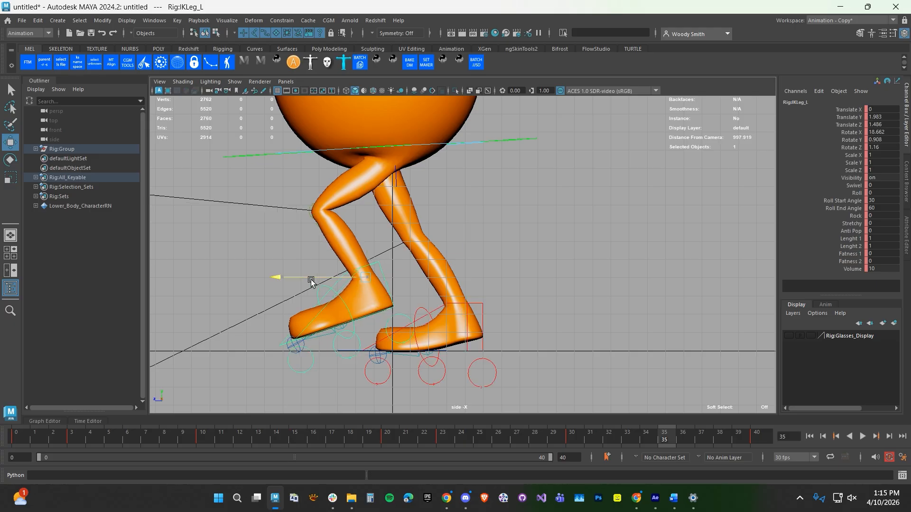
key(e)
drag(280, 270, 275, 275)
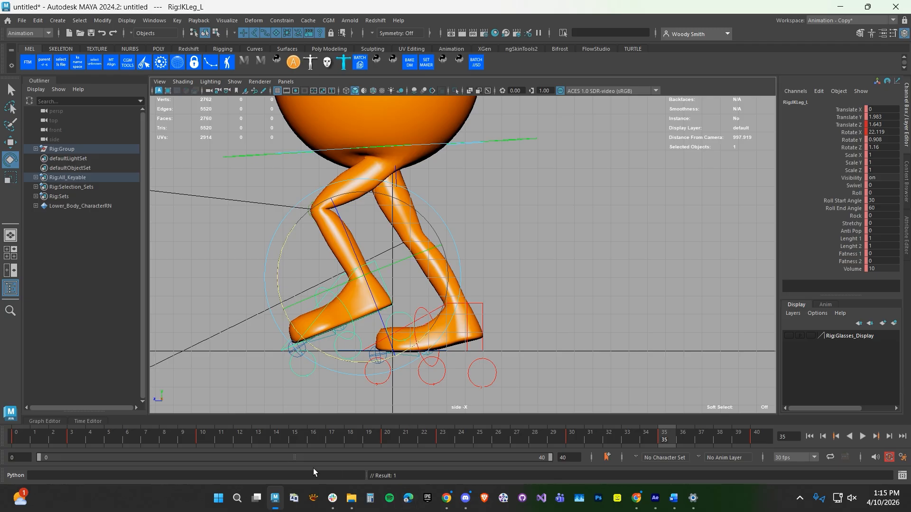
Tilt the trailing right foot at frame 6 to about Rotate X 94.6, playing and scrubbing the cycle to check.
key(alt+v)
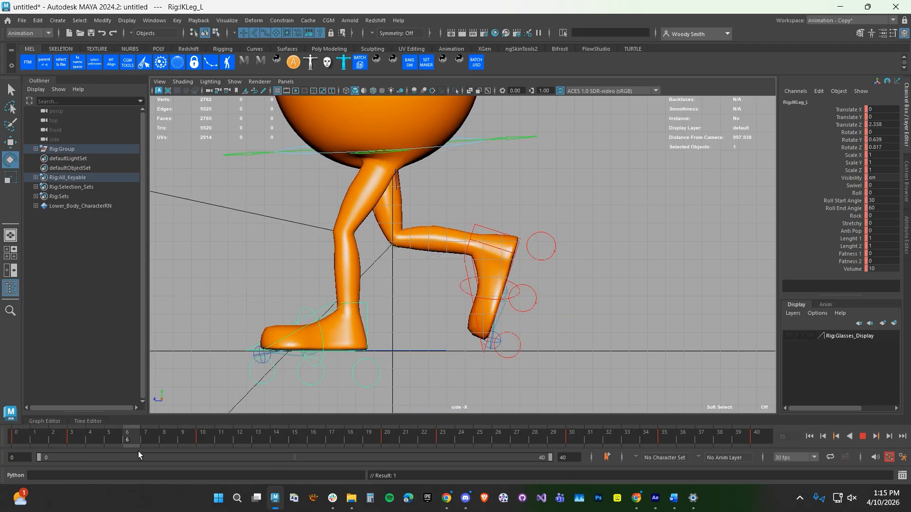
key(alt+v)
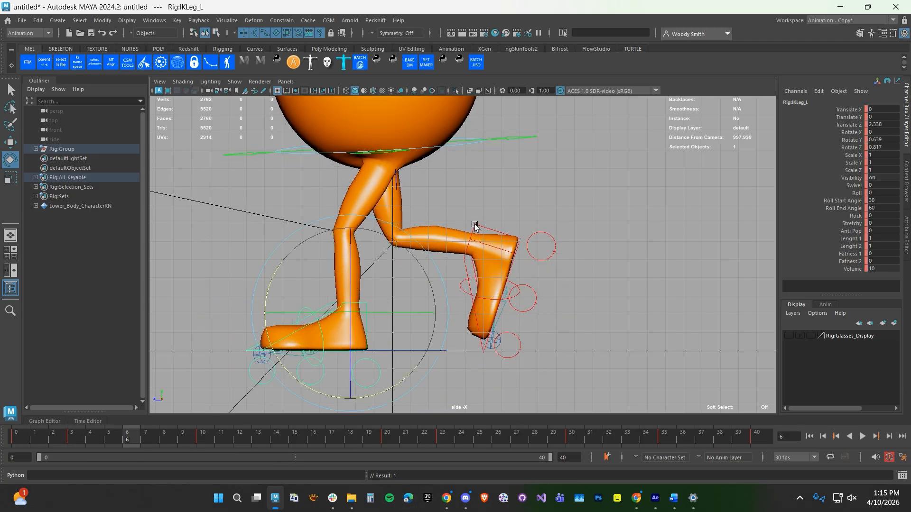
click(474, 223)
drag(436, 172, 406, 201)
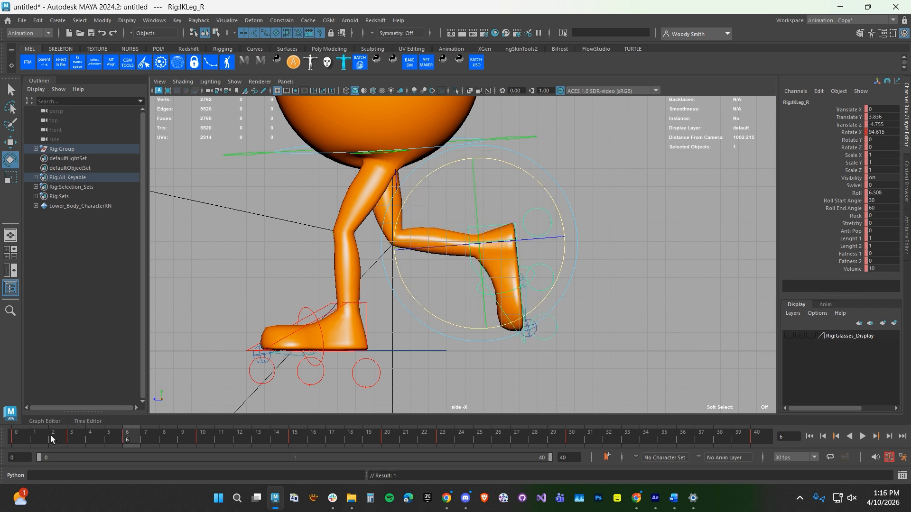
drag(50, 435, 135, 440)
Tilt the trailing left foot at frame 26 to about Rotate X 90.8.
drag(38, 440, 497, 435)
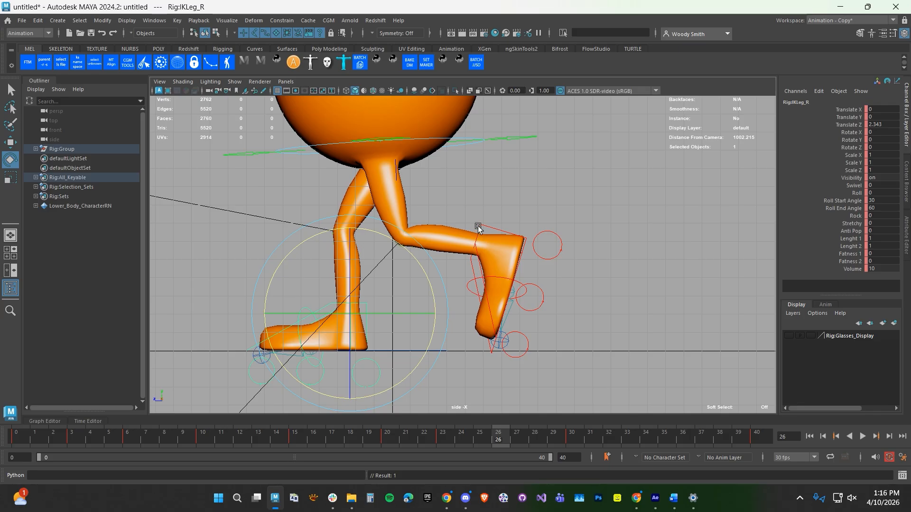
click(479, 226)
drag(429, 307, 443, 338)
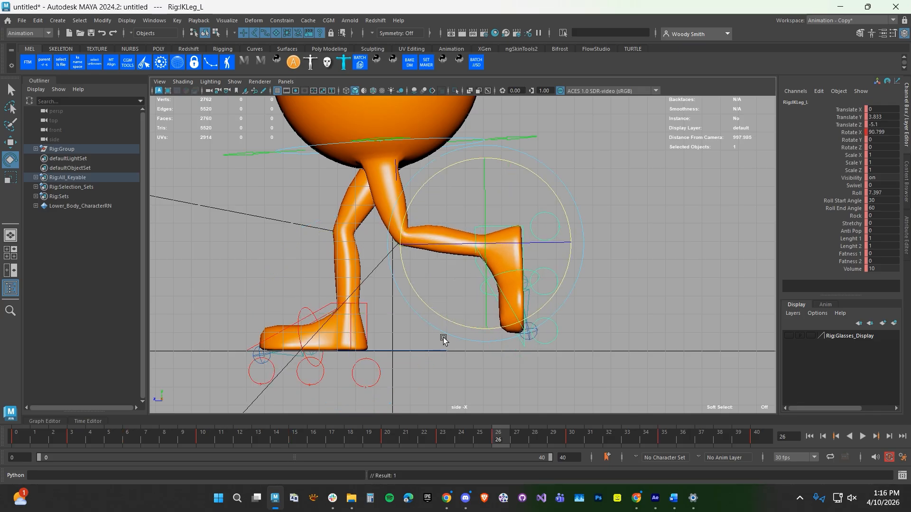
Play the walk cycle in the side view and in the perspective view to review the foot motion.
click(862, 436)
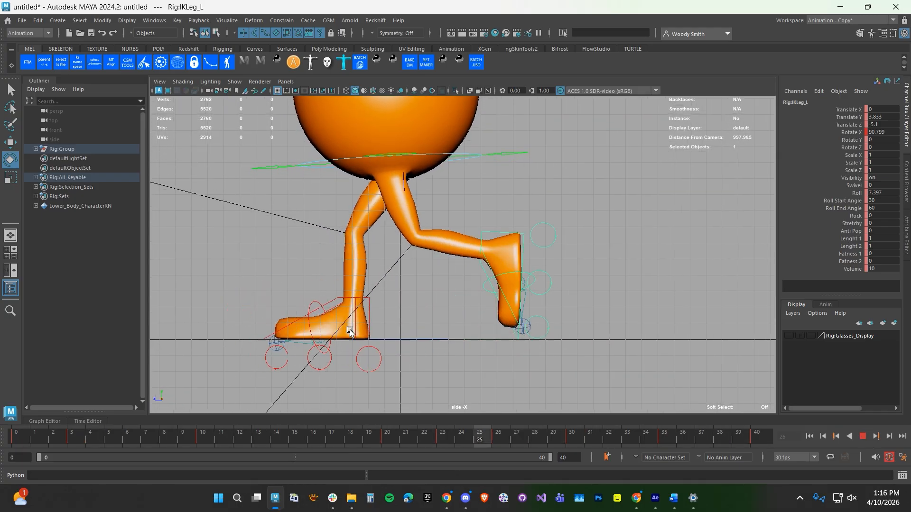
key(space)
key(space)
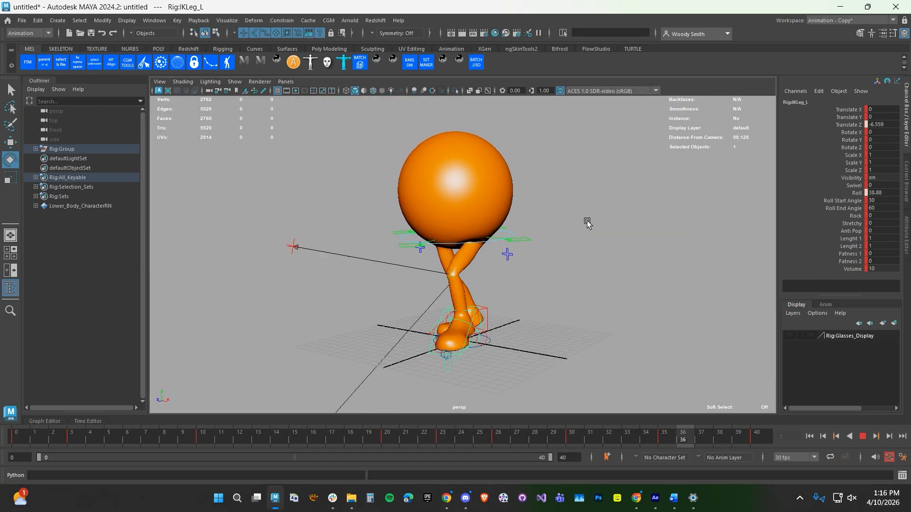
click(861, 436)
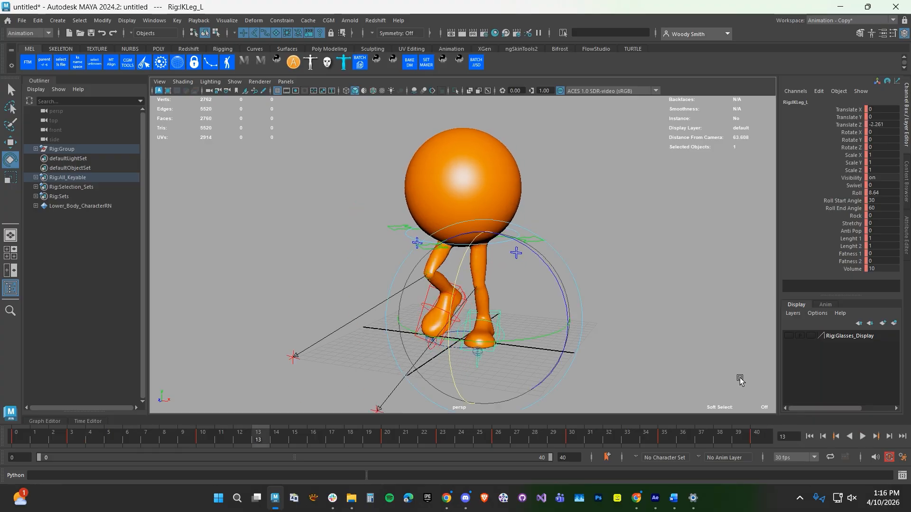
Lower the root control's Translate Y keys at frames 0, 20 and 40 to about -1.32 in the Graph Editor.
click(386, 228)
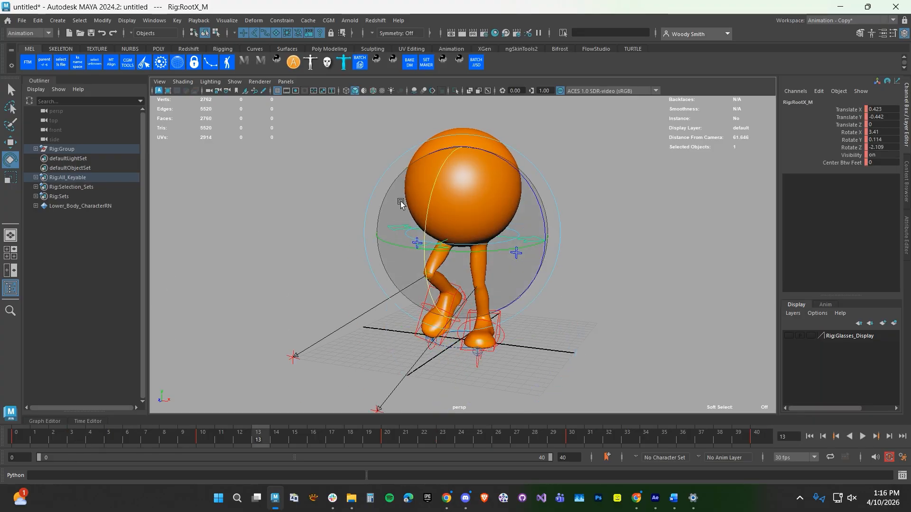
click(40, 422)
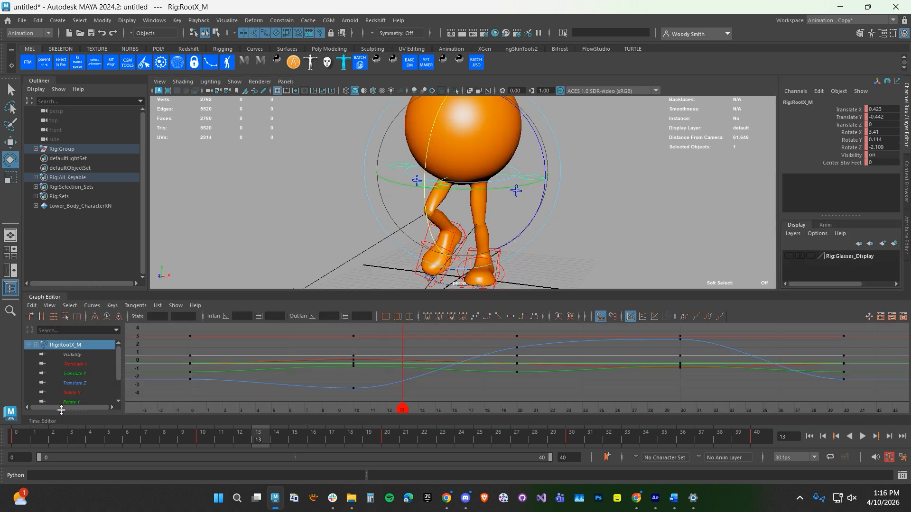
click(75, 374)
key(f)
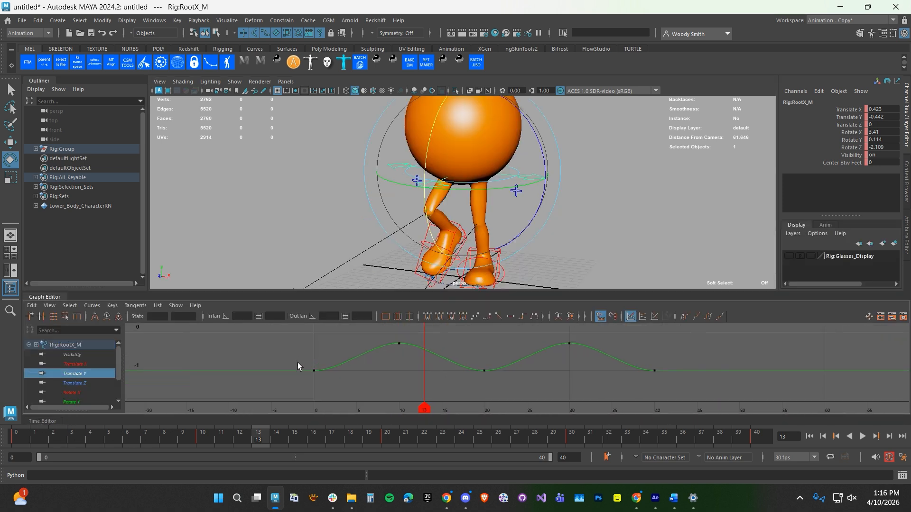
drag(278, 365, 717, 382)
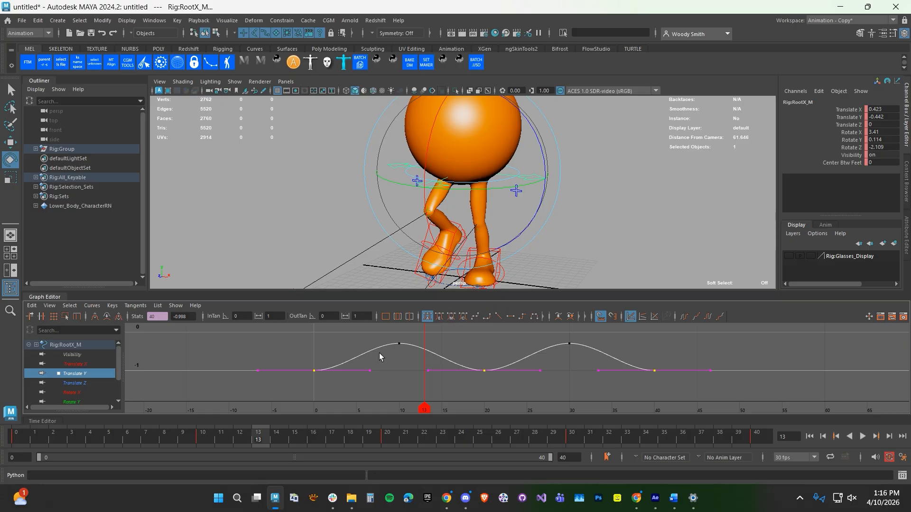
drag(419, 438, 389, 440)
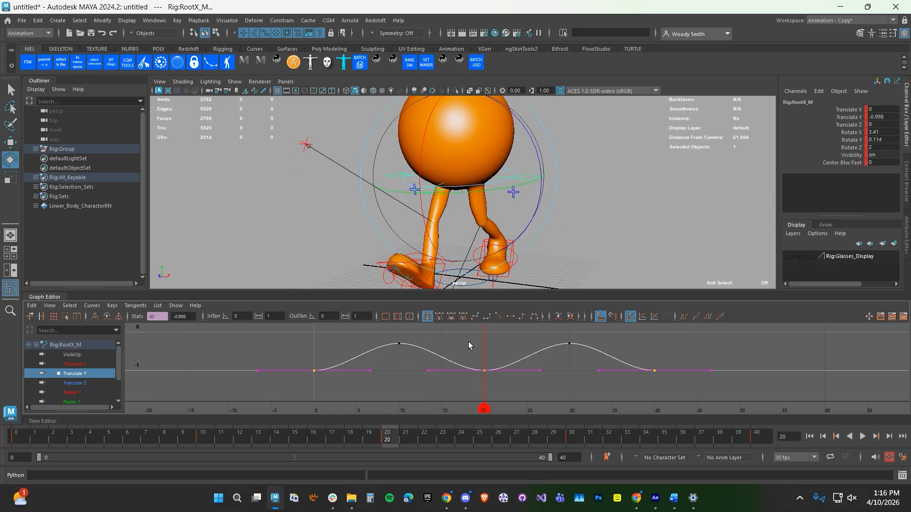
alt+drag(446, 214, 448, 210)
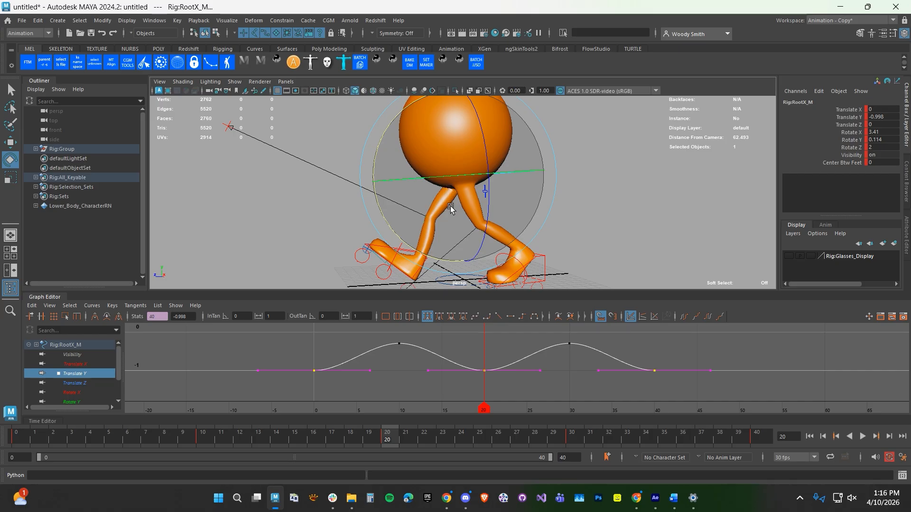
shift+middle_drag(470, 344, 469, 359)
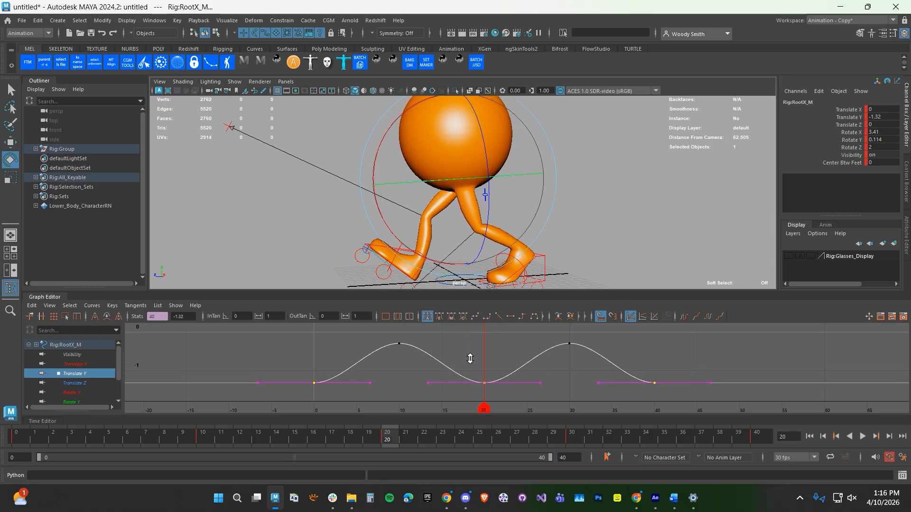
Play and scrub the walk cycle from several angles to check the body's up-and-down motion.
click(864, 437)
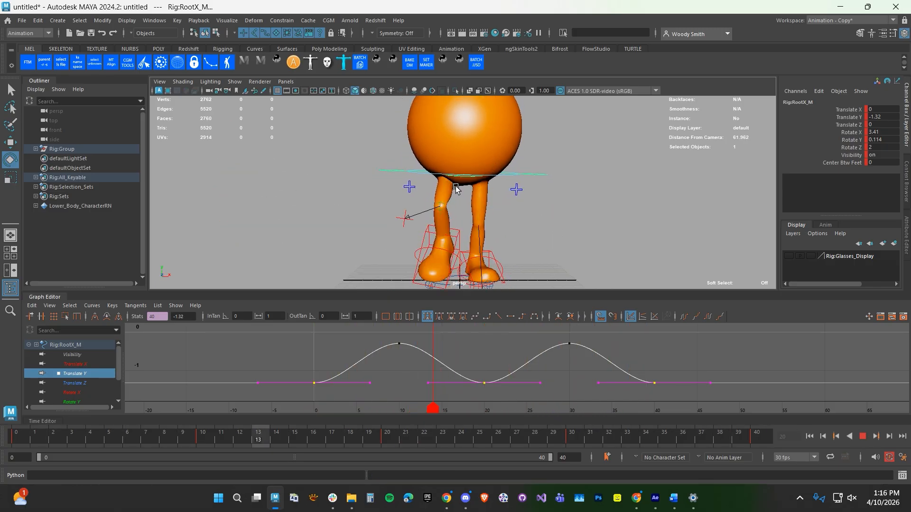
click(863, 437)
alt+drag(466, 137, 385, 138)
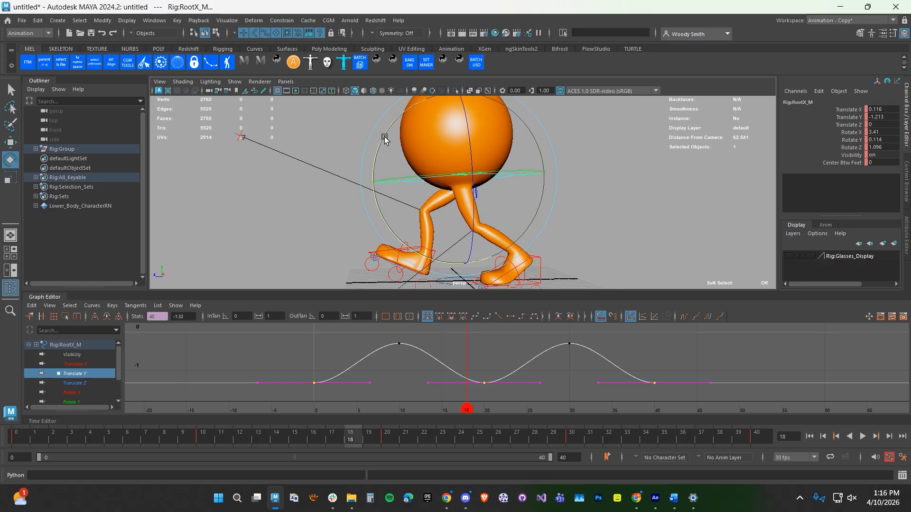
alt+right_drag(384, 138, 364, 152)
drag(720, 444, 71, 440)
Select all members of the Rig:All_Keyable set.
click(79, 177)
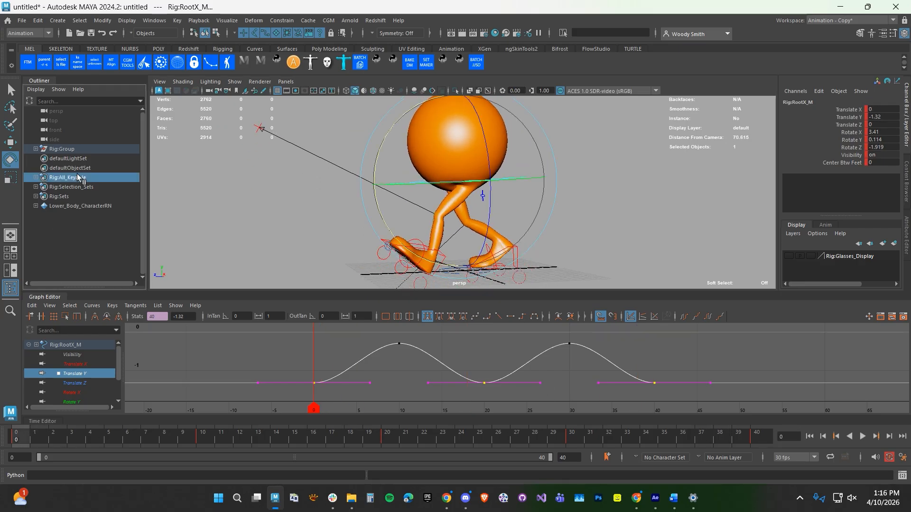
right_click(80, 177)
click(107, 188)
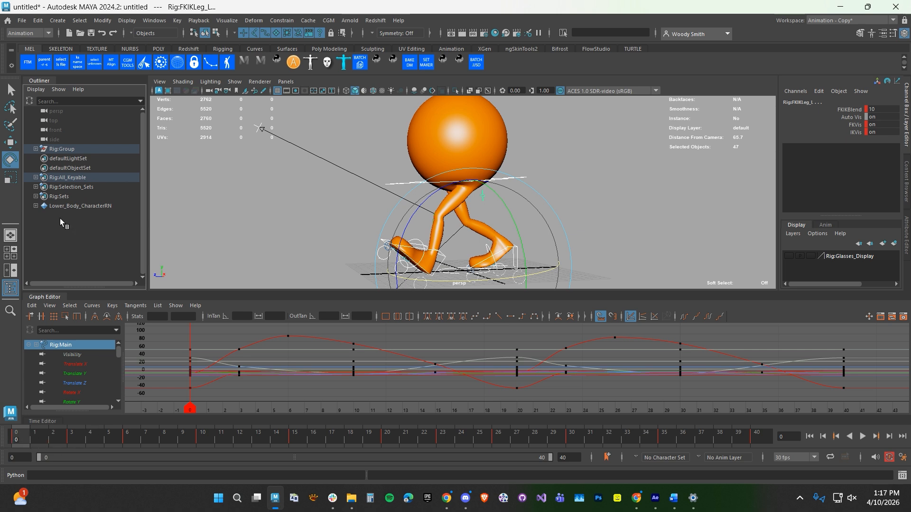
click(67, 178)
right_click(67, 179)
click(109, 185)
Scale the selected controls' keys from the 0–40 range down to end at frame 32, and snap them to whole frames.
shift+drag(764, 439, 8, 436)
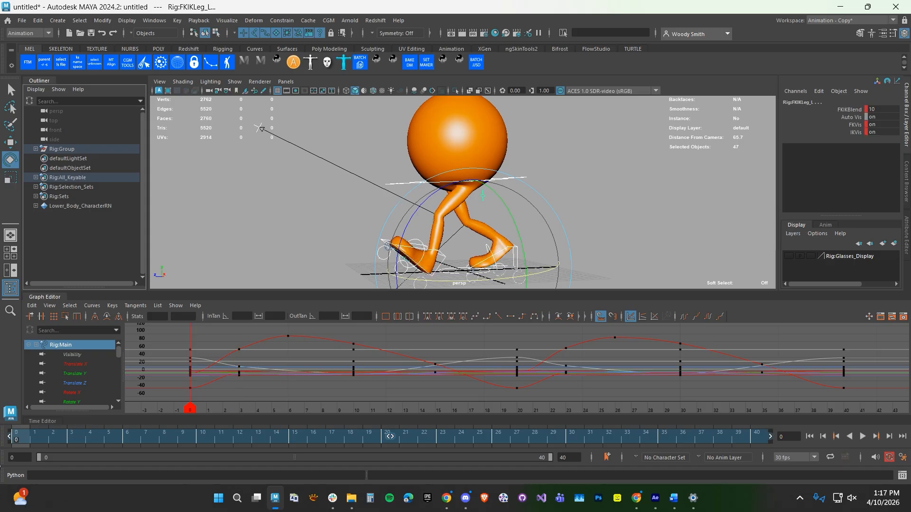
drag(769, 436, 611, 444)
right_click(611, 441)
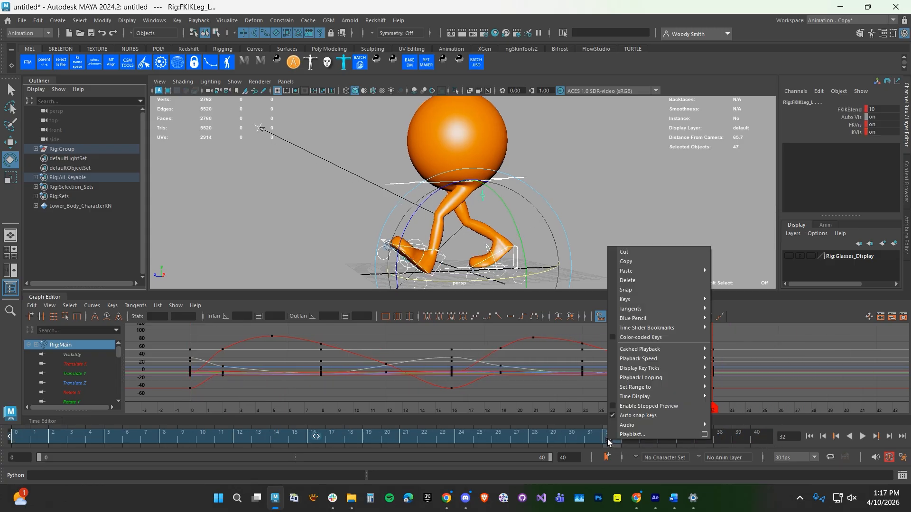
click(625, 286)
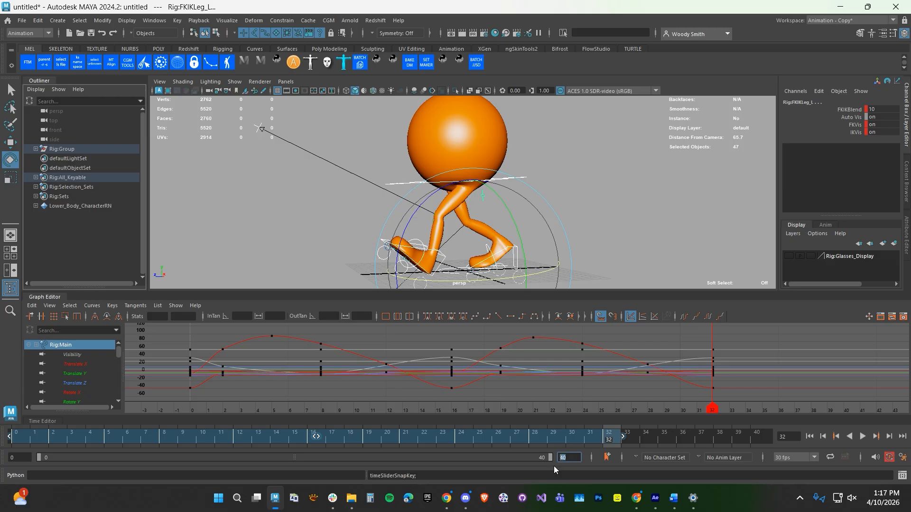
Set the playback end frame to 32 and play the shortened cycle from the start.
text(32)
key(Return)
click(809, 436)
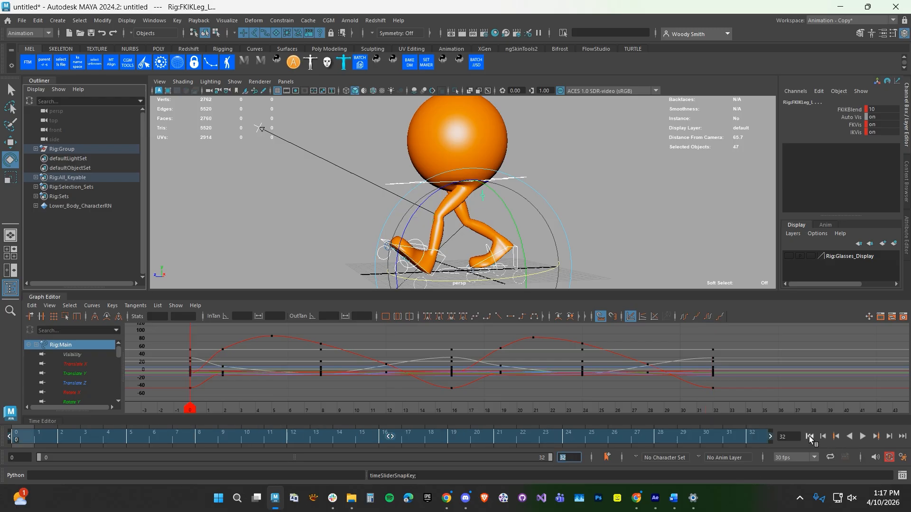
click(862, 437)
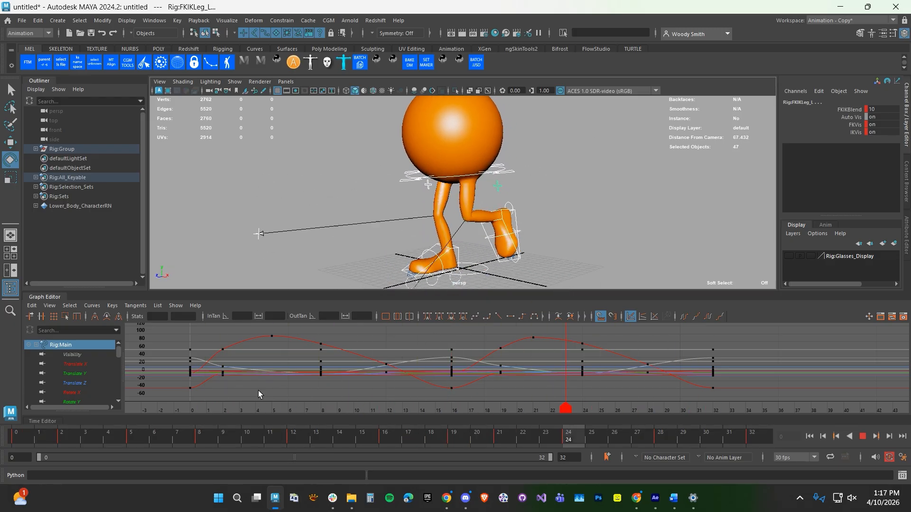
click(863, 436)
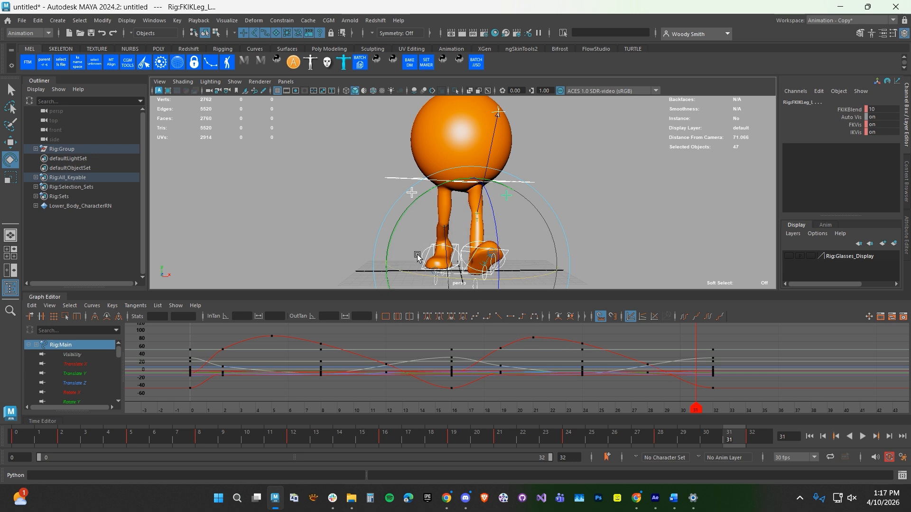
Set both pre and post infinity to Cycle for all animation curves of the RootX_M body control.
click(359, 201)
click(389, 180)
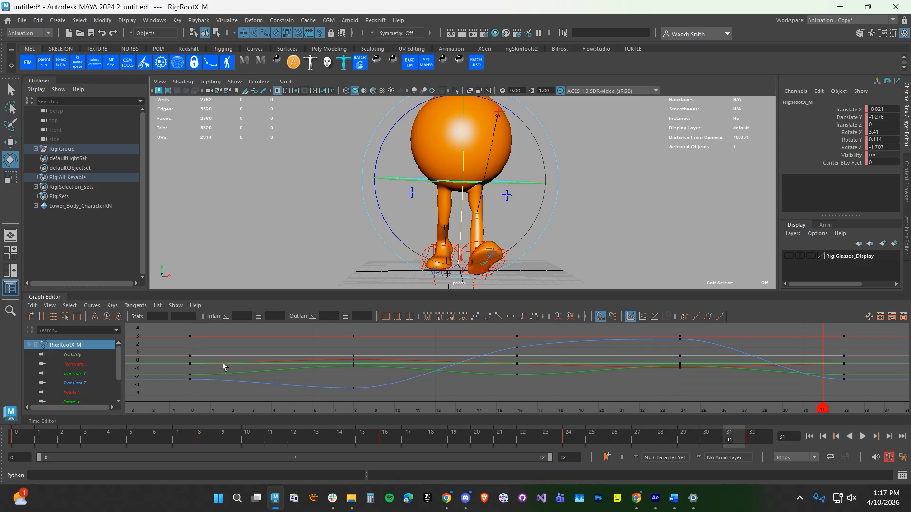
scroll(506, 364, down, 5)
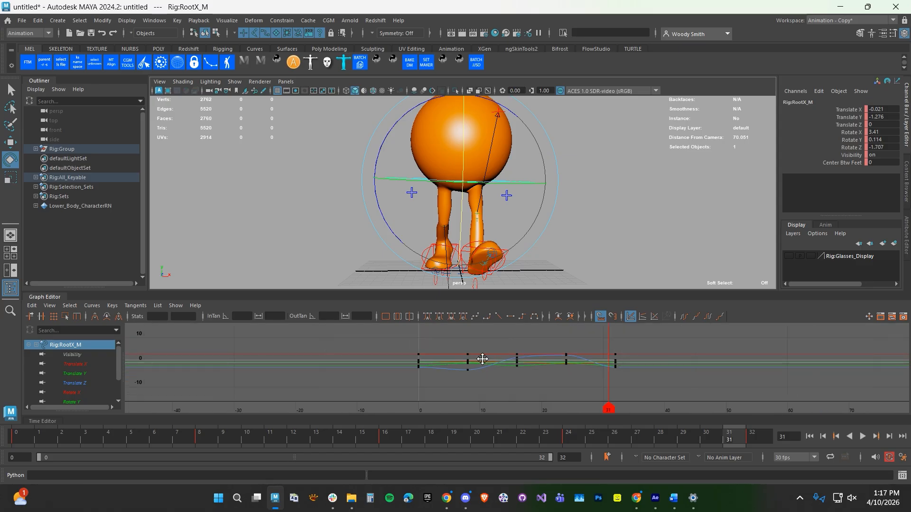
drag(267, 338, 628, 388)
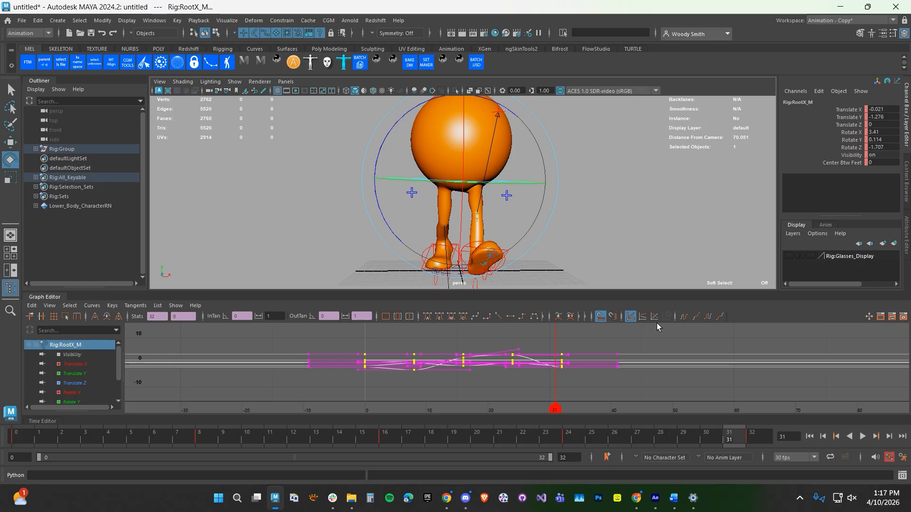
click(85, 305)
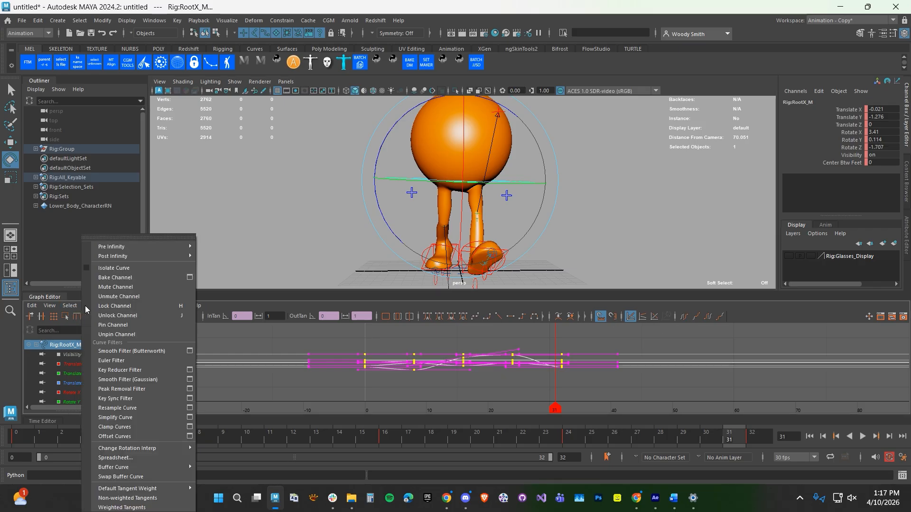
mouse_move(180, 247)
click(223, 247)
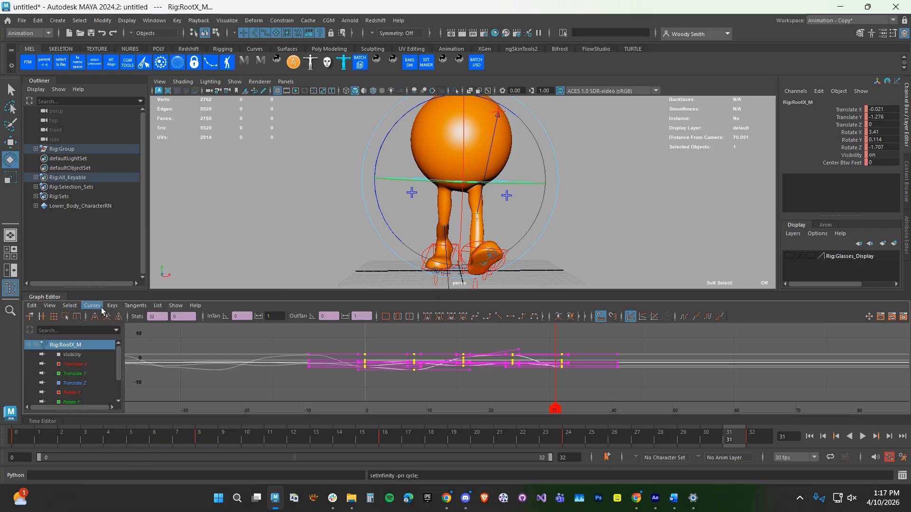
click(101, 307)
mouse_move(113, 46)
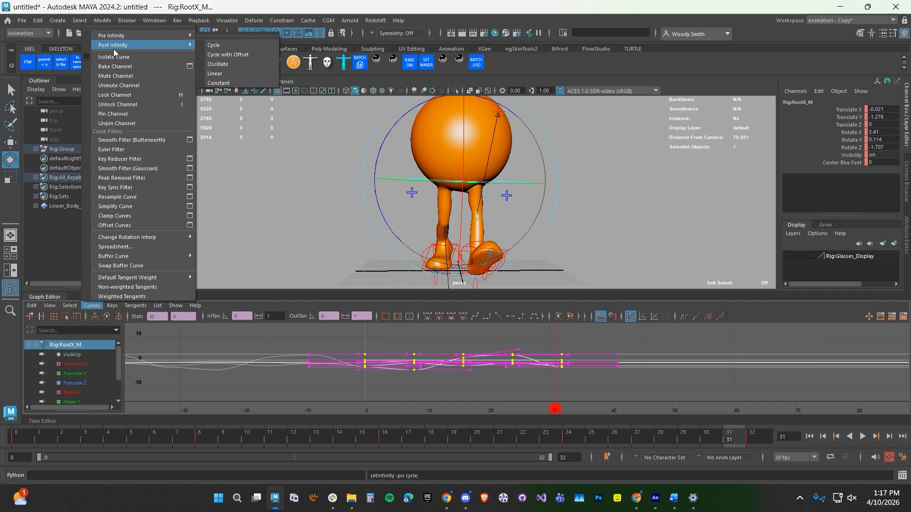
click(220, 46)
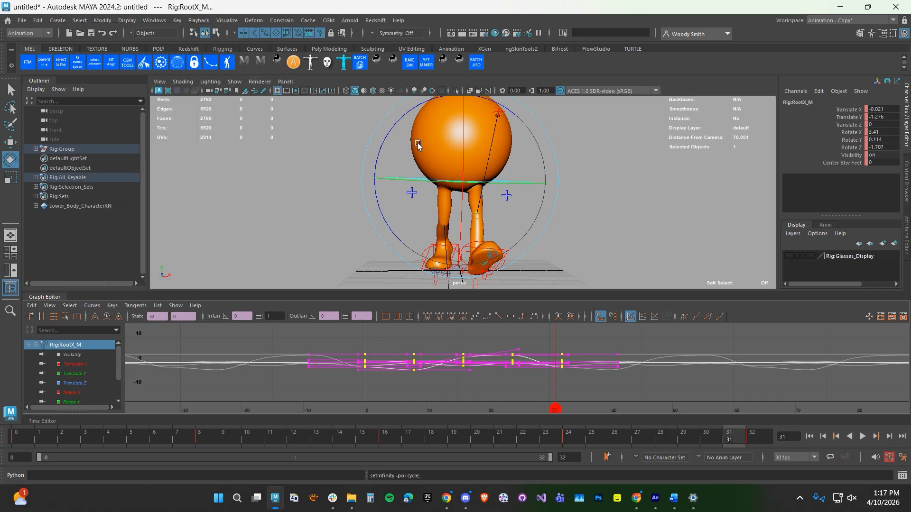
Offset all of RootX_M's Translate Y keys one frame later and play the walk to check the bounce.
click(341, 224)
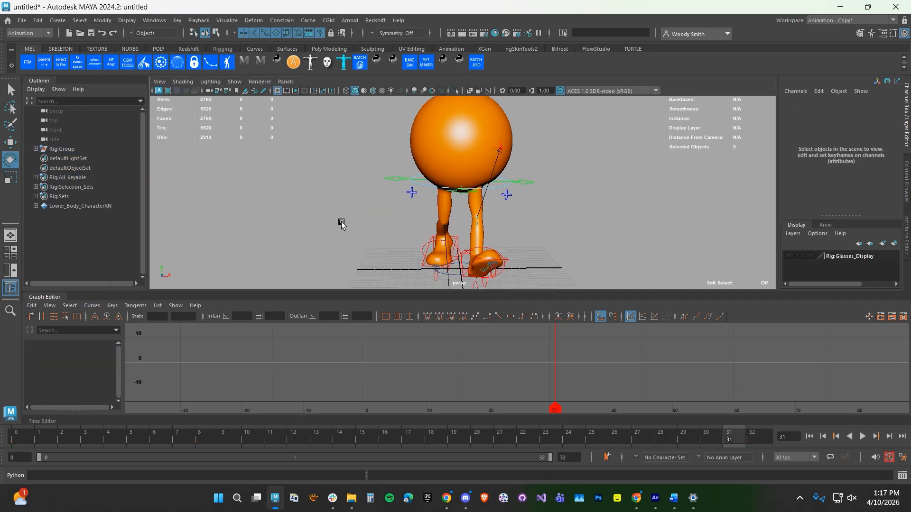
click(388, 190)
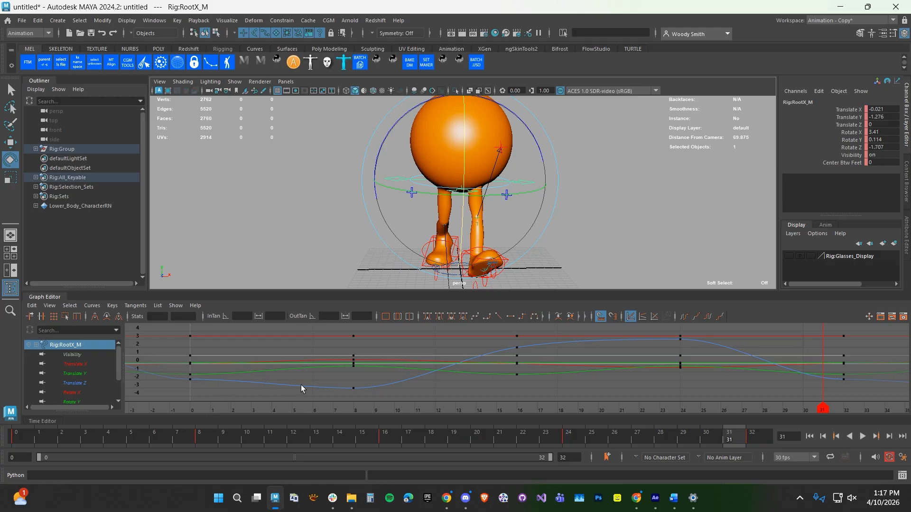
alt+right_drag(301, 385, 292, 385)
click(80, 374)
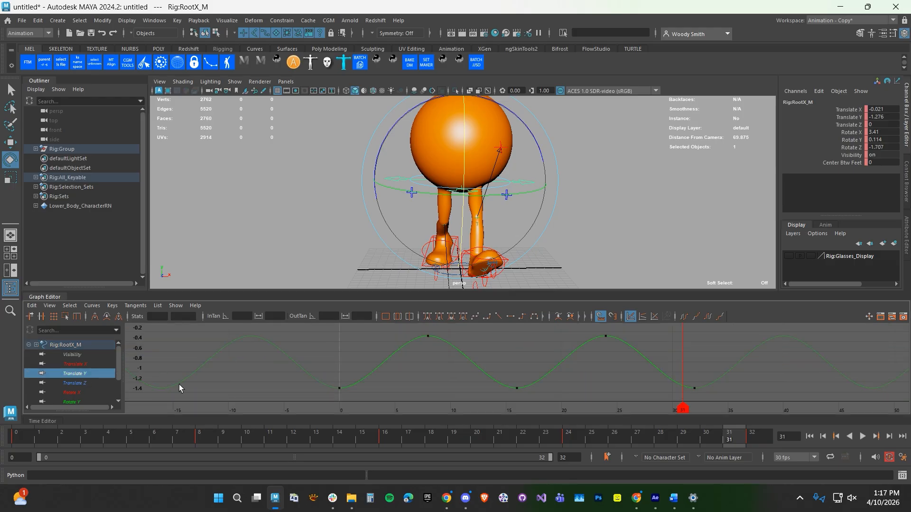
drag(297, 329, 608, 391)
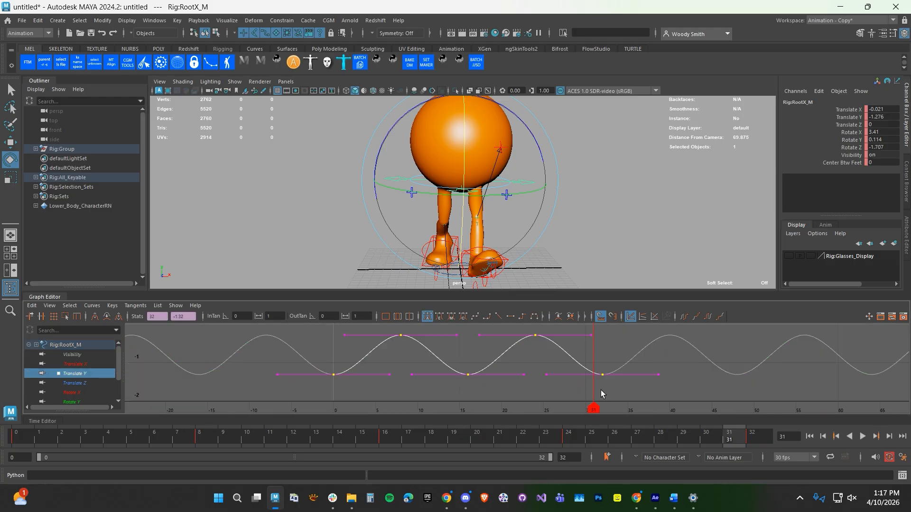
shift+middle_drag(401, 398, 412, 399)
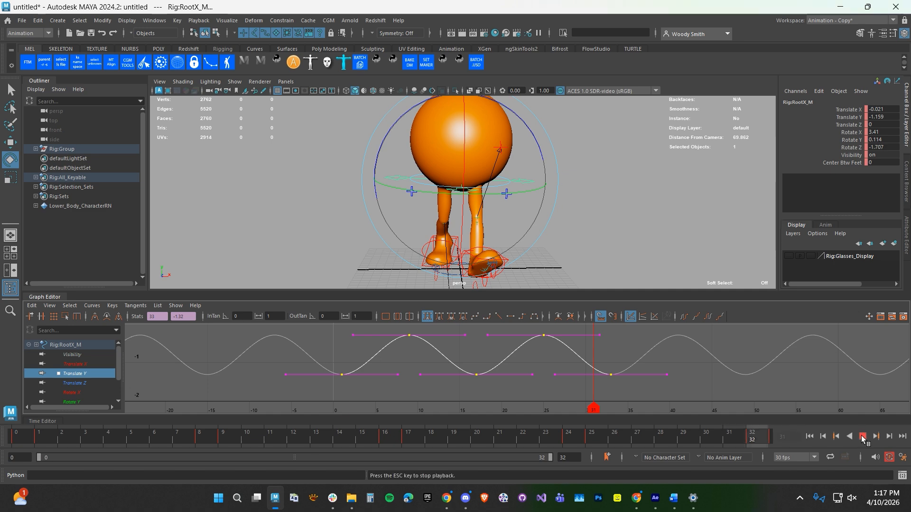
click(863, 437)
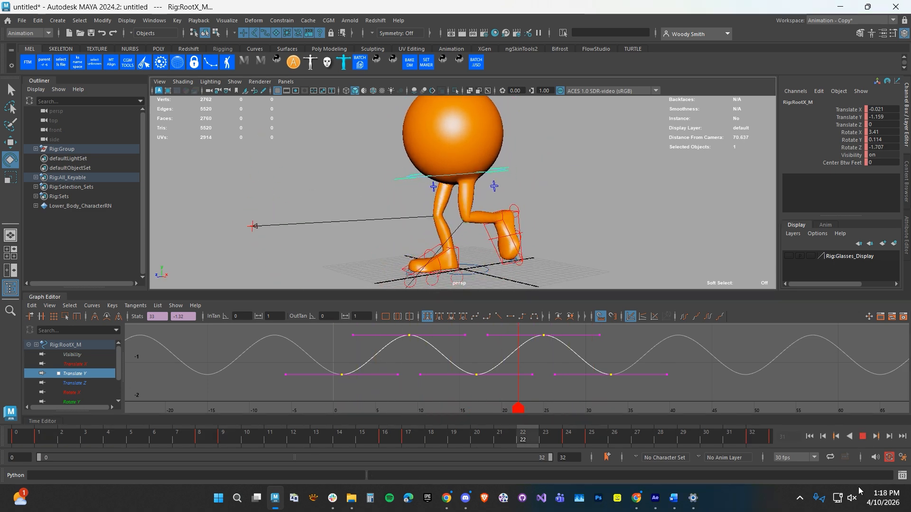
key(Escape)
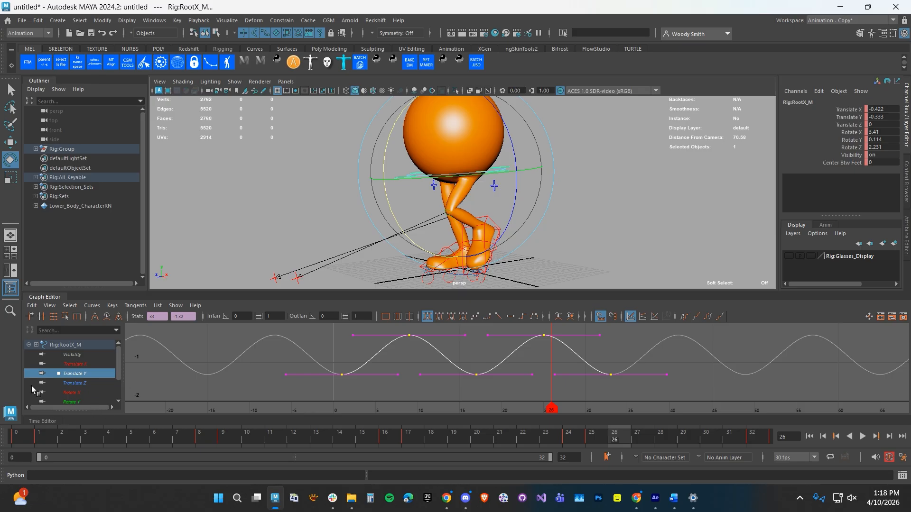
Apply spline tangents to the Translate X keys of RootX_M at frames 0 and 32.
click(73, 364)
alt+drag(280, 225, 350, 218)
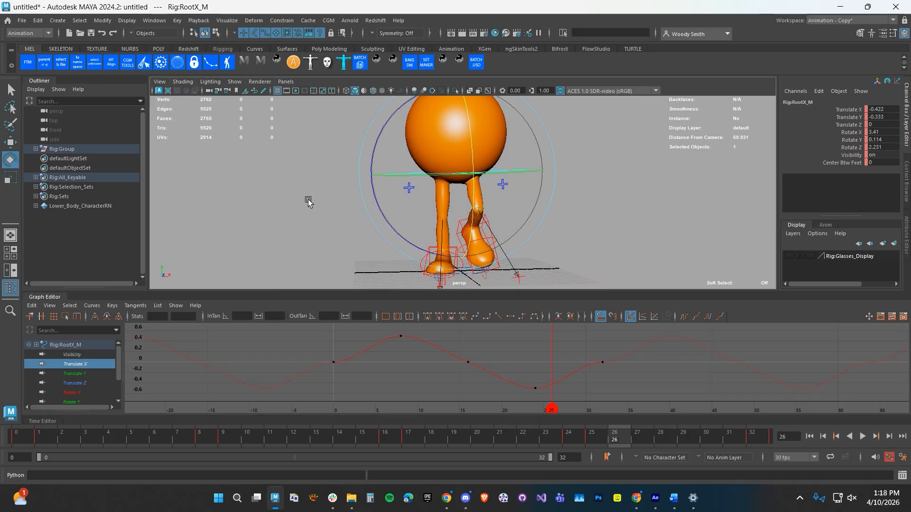
alt+drag(308, 202, 359, 185)
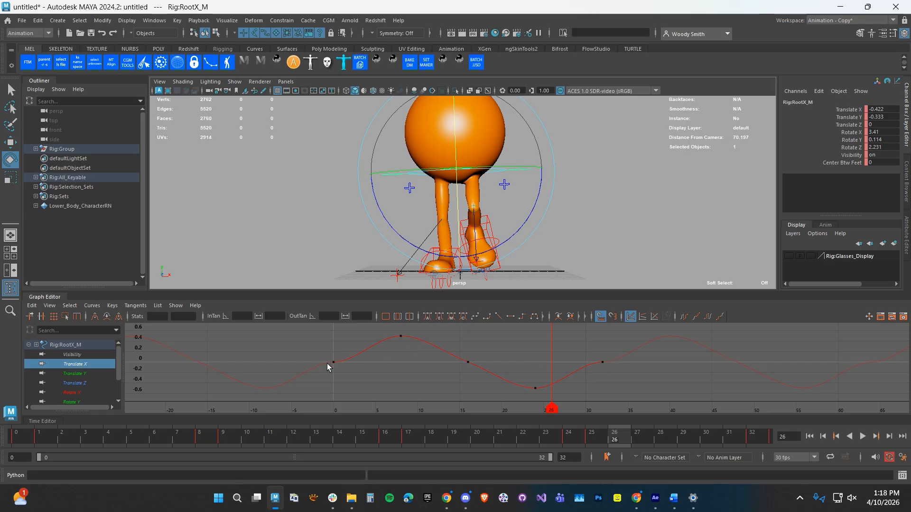
click(596, 361)
click(333, 363)
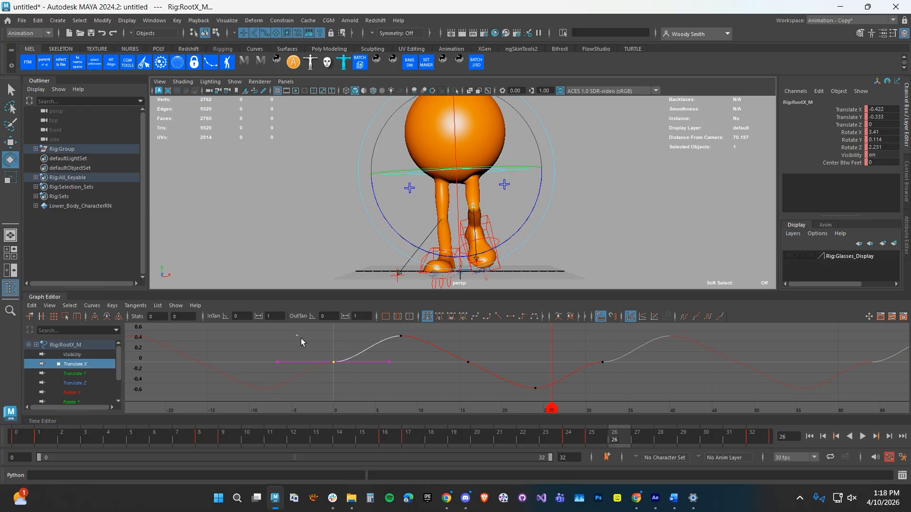
shift+drag(616, 361, 616, 364)
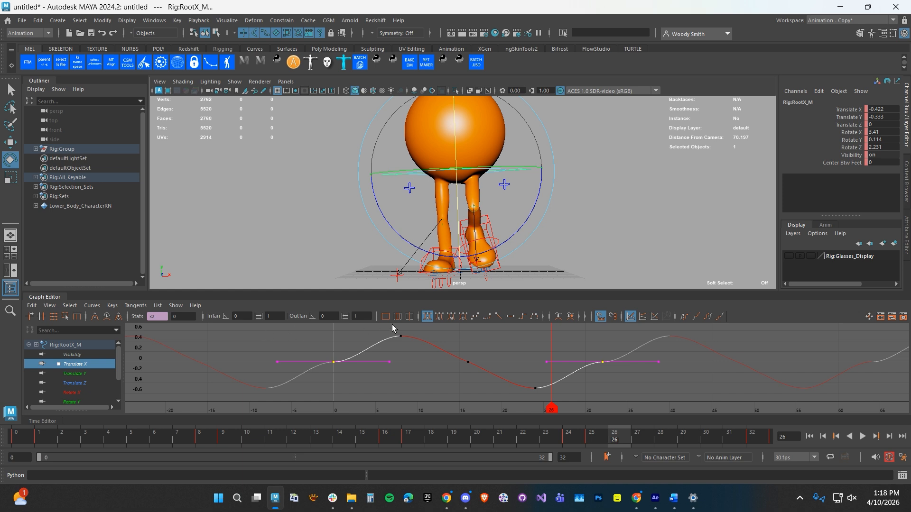
click(474, 316)
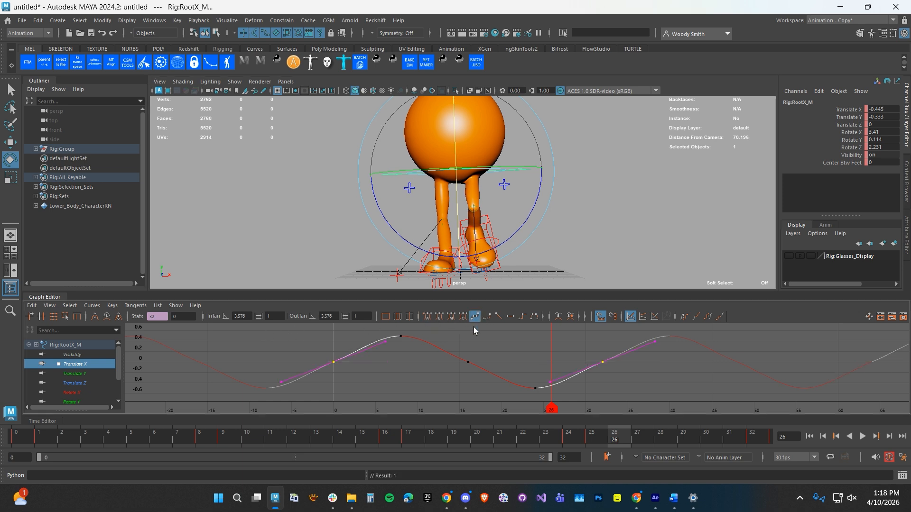
Adjust the tangent handles of the Translate X keys at frames 0 and 32 to smooth the loop seam.
mouse_move(283, 385)
mouse_down()
mouse_move(262, 376)
mouse_move(270, 384)
mouse_up()
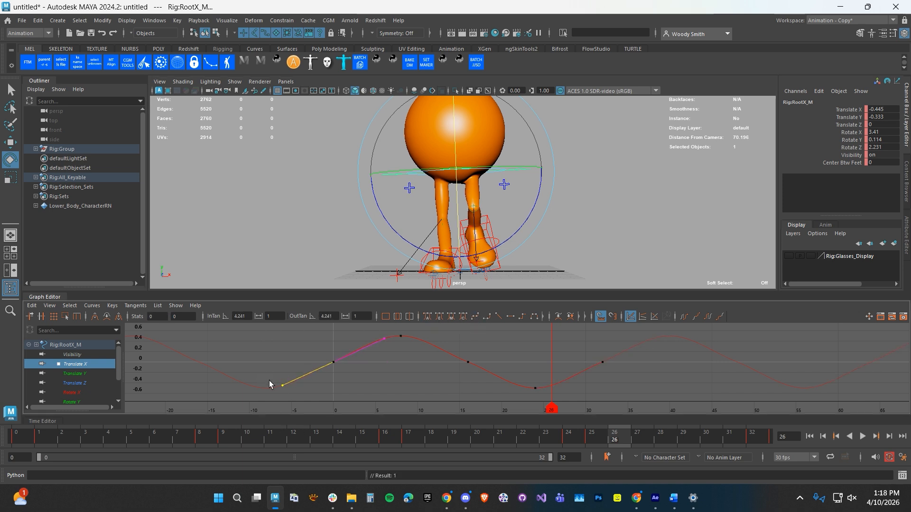
drag(594, 350, 612, 375)
drag(578, 361, 587, 381)
middle_drag(545, 367, 542, 371)
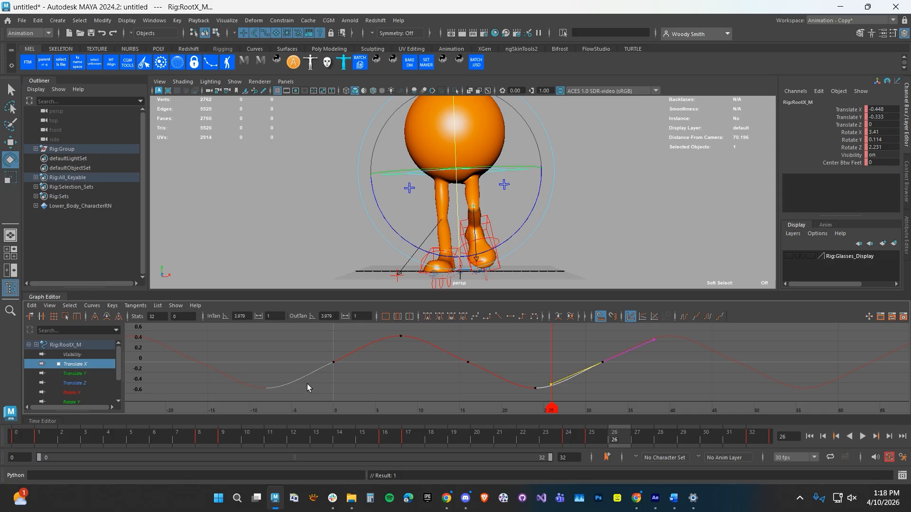
click(340, 341)
Steepen the tangent of the middle Translate X key at frame 16 to round out the side-to-side curve.
alt+middle_drag(444, 364, 423, 363)
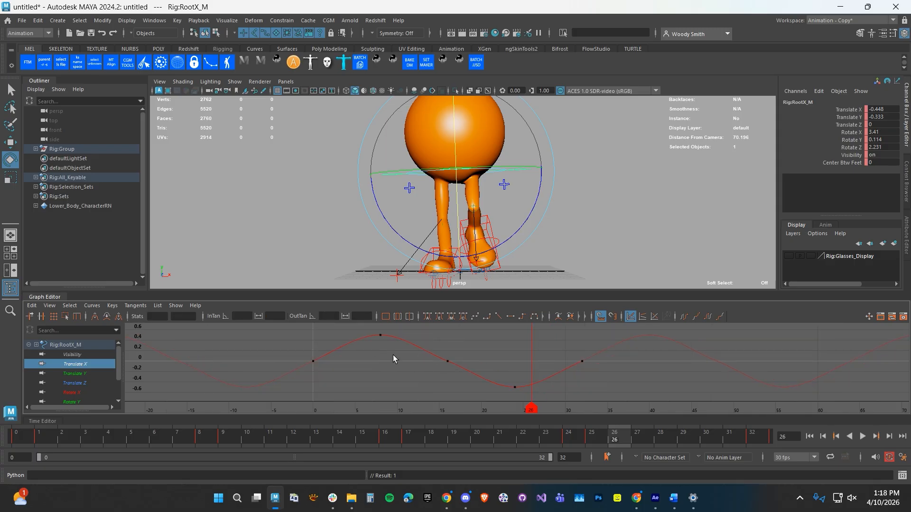
scroll(448, 356, down, 3)
click(460, 361)
drag(447, 347, 419, 372)
middle_drag(411, 370, 407, 364)
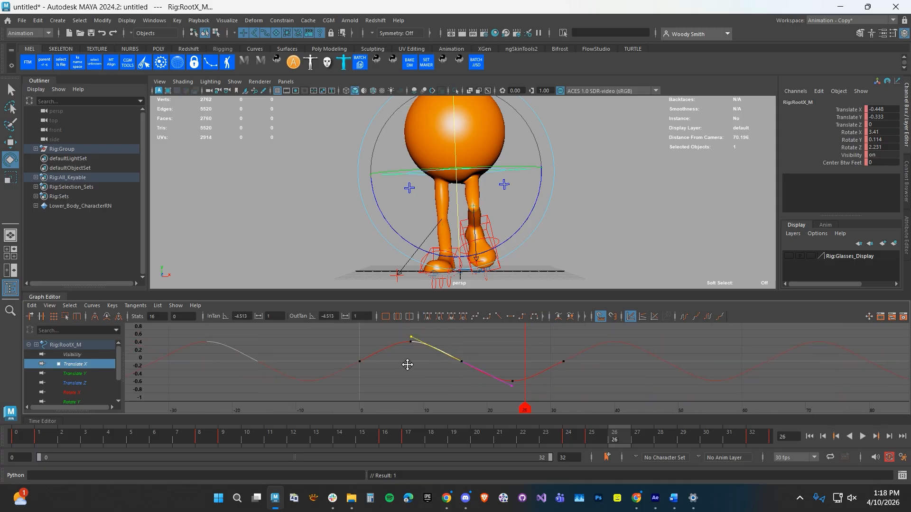
click(376, 381)
Offset all Translate X keys of RootX_M four frames later and play the walk to check the side-to-side sway.
drag(311, 334, 566, 383)
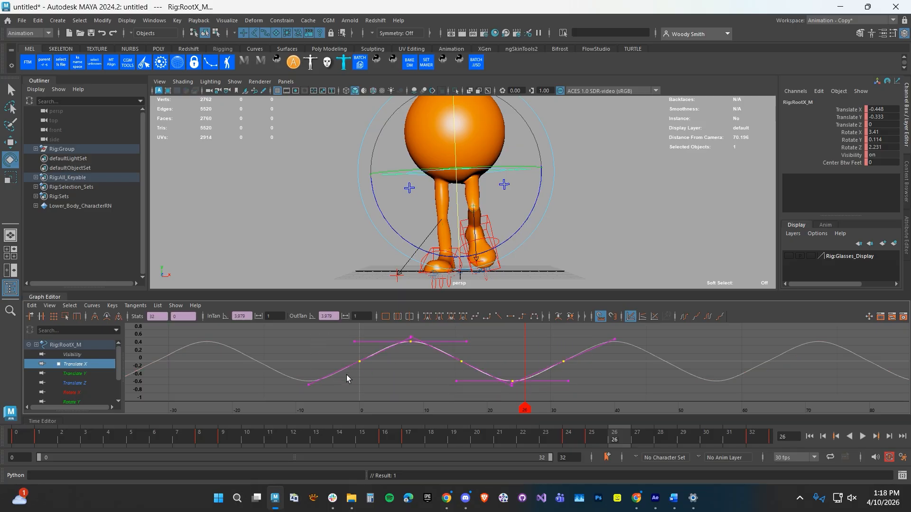
middle_drag(358, 377, 383, 380)
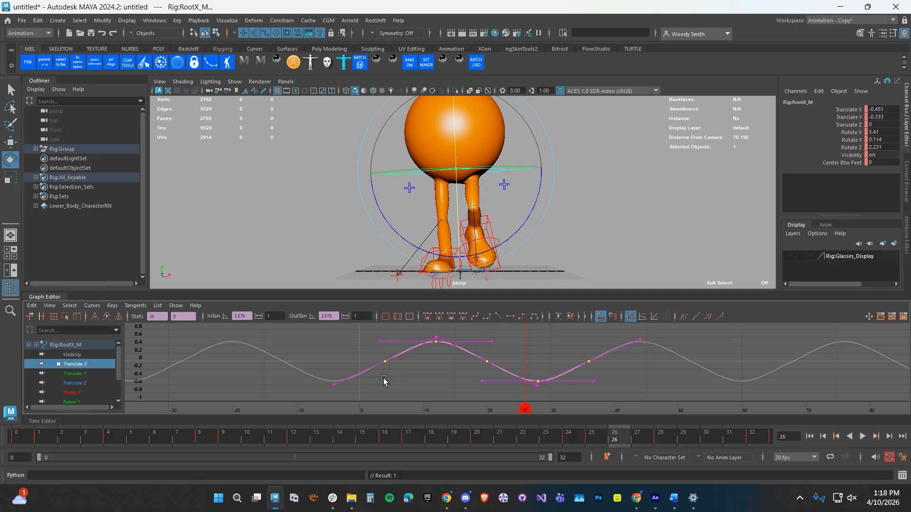
click(860, 436)
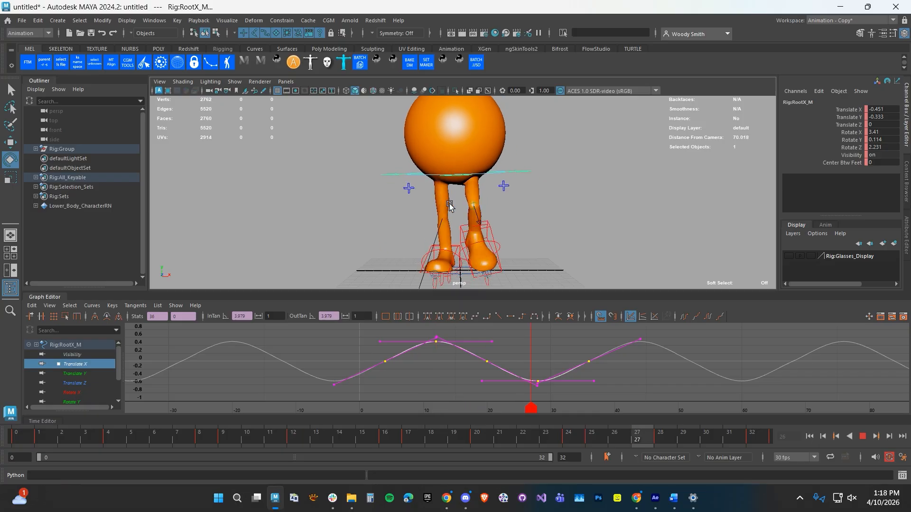
click(863, 437)
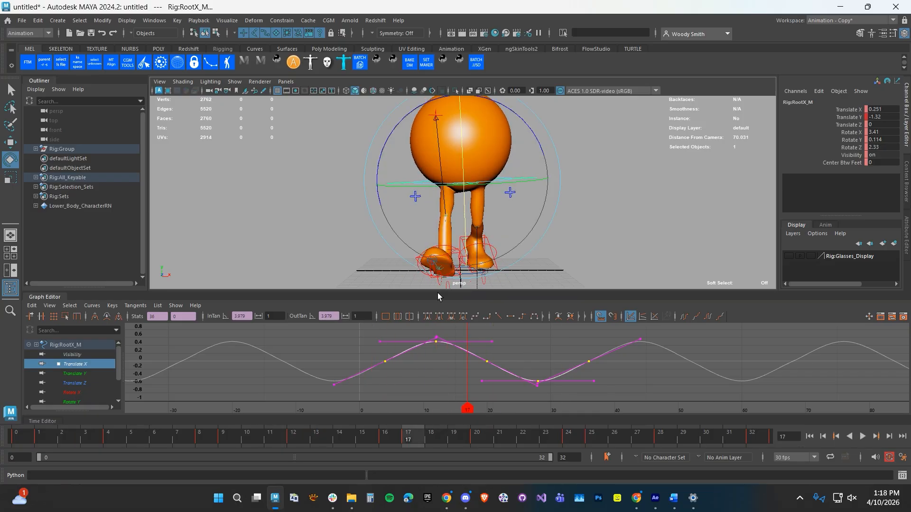
Steepen the tangents of RootX_M's Rotate Z keys at frames 0 and 32 for a smooth loop.
alt+drag(379, 236, 382, 236)
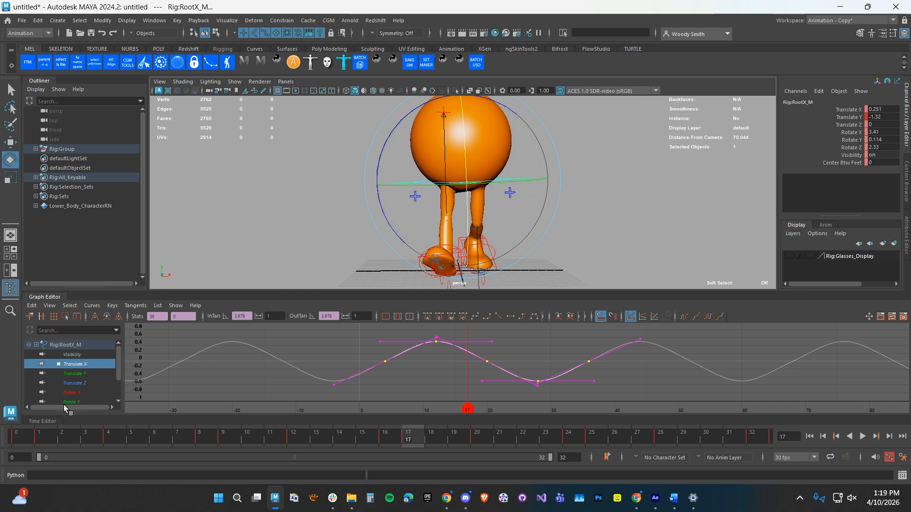
scroll(71, 388, down, 3)
click(71, 385)
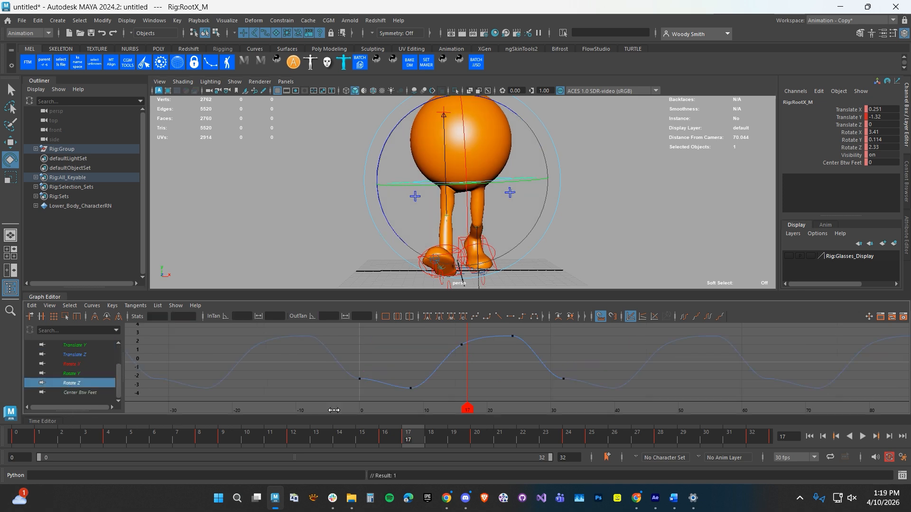
alt+middle_drag(435, 389, 381, 378)
mouse_move(489, 357)
mouse_down()
mouse_move(516, 378)
mouse_move(486, 366)
mouse_up()
middle_drag(486, 366, 436, 364)
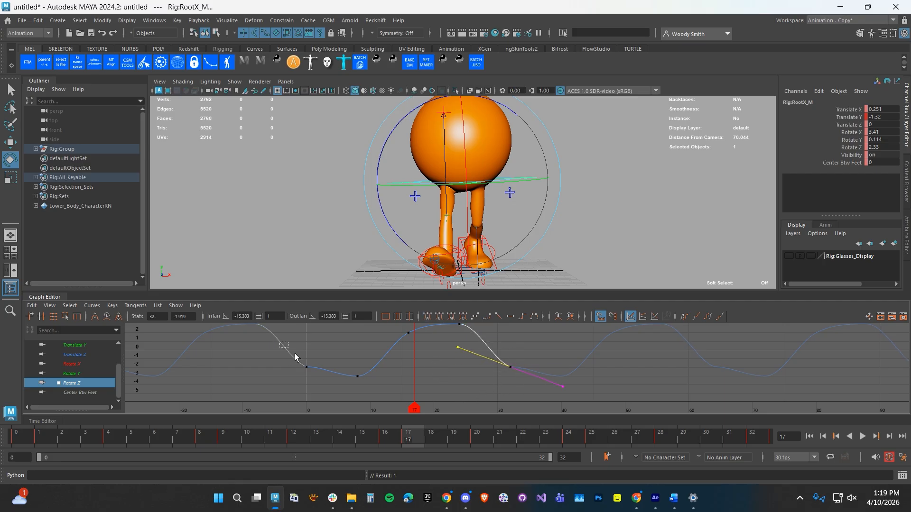
drag(294, 354, 331, 365)
middle_drag(332, 366, 338, 411)
drag(480, 351, 530, 377)
middle_drag(488, 377, 472, 372)
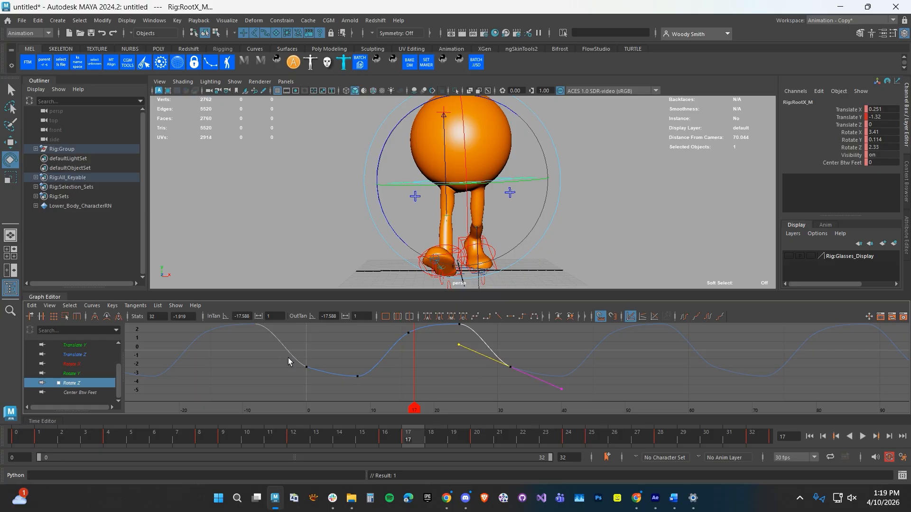
drag(285, 350, 321, 368)
middle_drag(331, 386, 356, 392)
Offset all Rotate Z keys of RootX_M six frames later in total, playing the walk to judge the hip tilt.
scroll(370, 388, down, 3)
drag(341, 334, 529, 390)
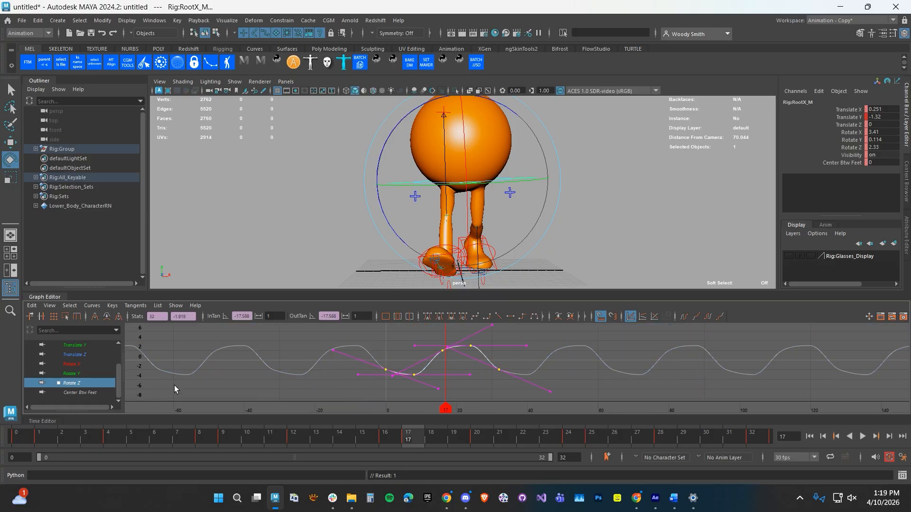
shift+middle_drag(346, 386, 364, 386)
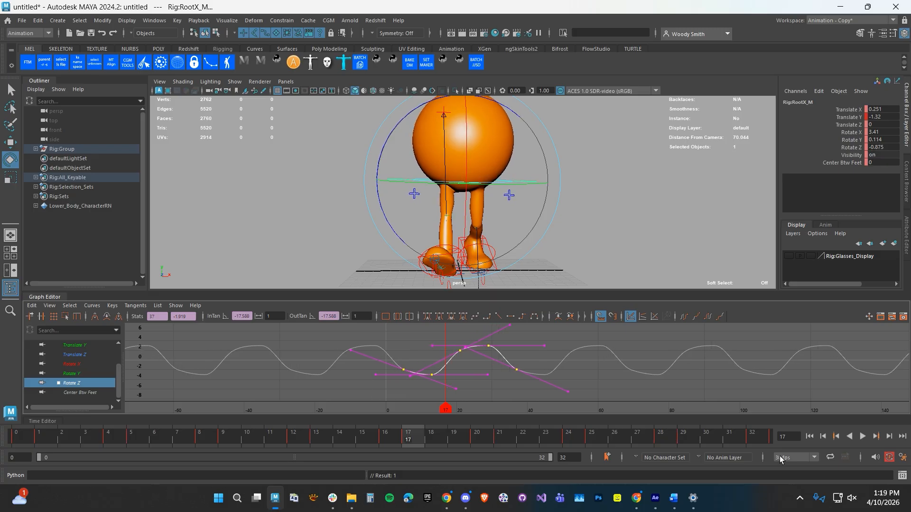
click(862, 436)
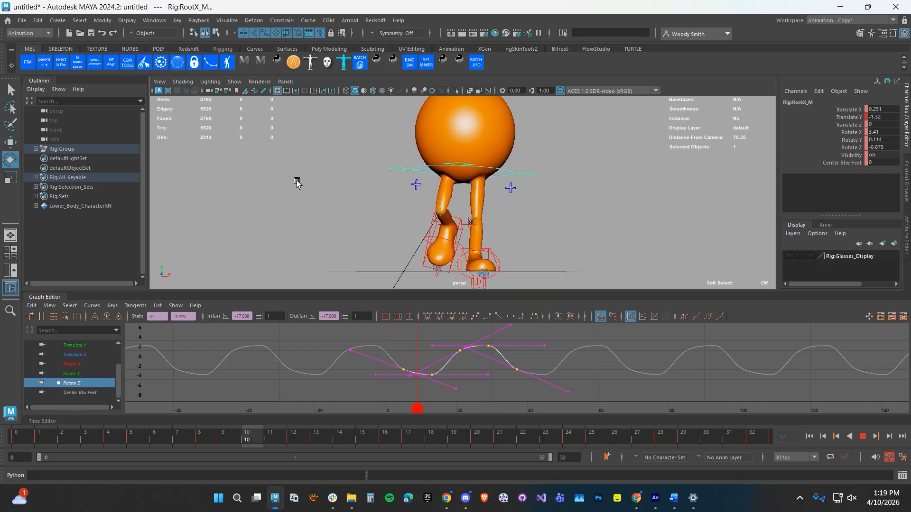
shift+middle_drag(392, 394, 397, 394)
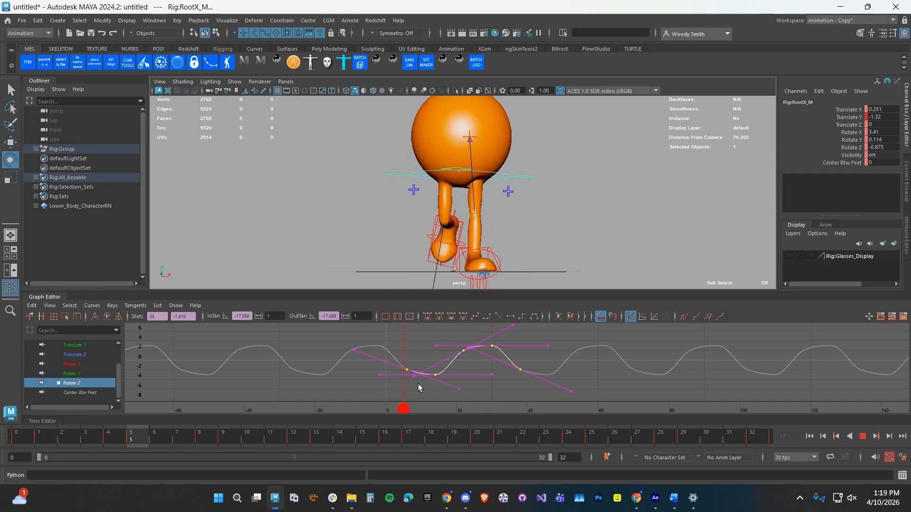
Play the walk from several angles and compare the poses at frames 32 and 0 to check the loop.
alt+drag(402, 197, 411, 215)
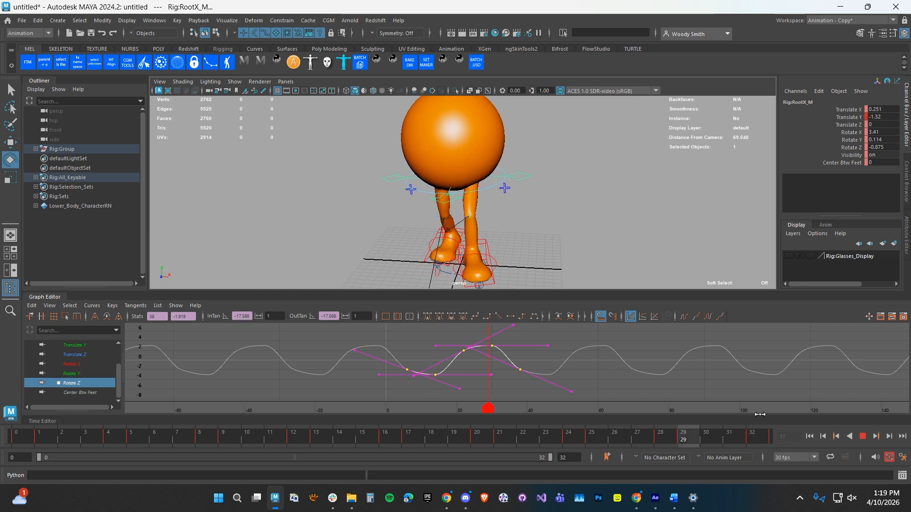
click(865, 437)
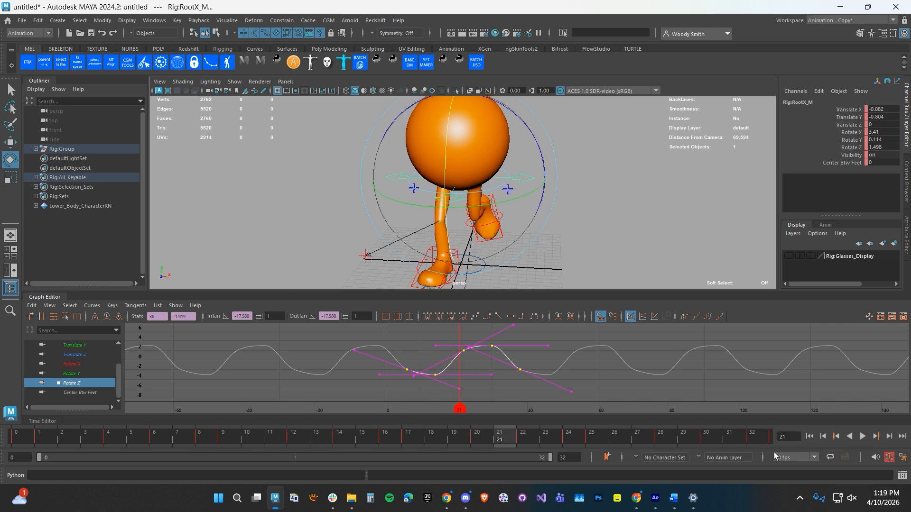
drag(704, 441, 758, 446)
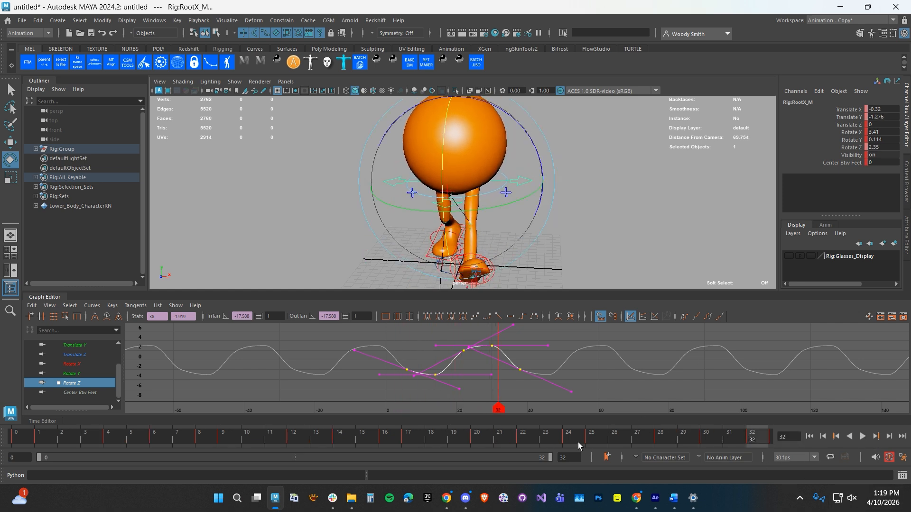
click(810, 437)
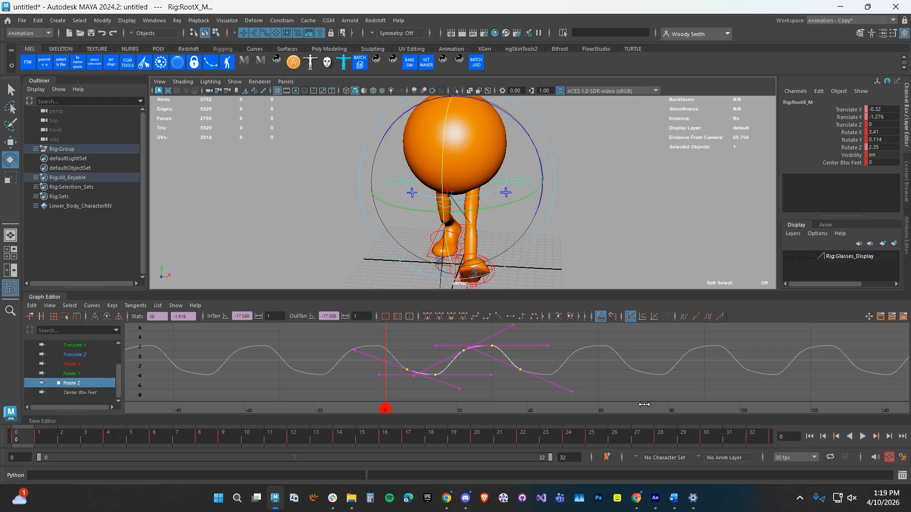
click(862, 436)
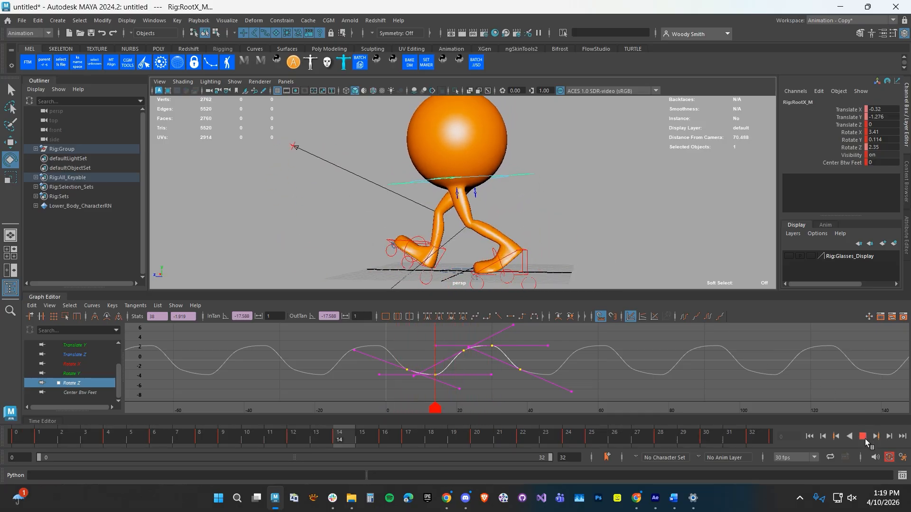
key(Escape)
Return to frame 0 and select the right foot control IKLeg_R with the Move tool active.
click(554, 240)
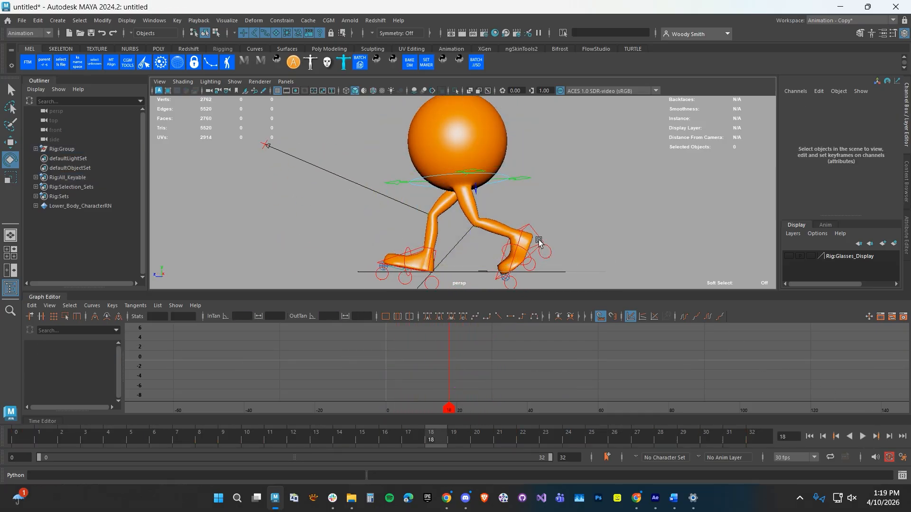
click(539, 242)
drag(69, 435, 17, 435)
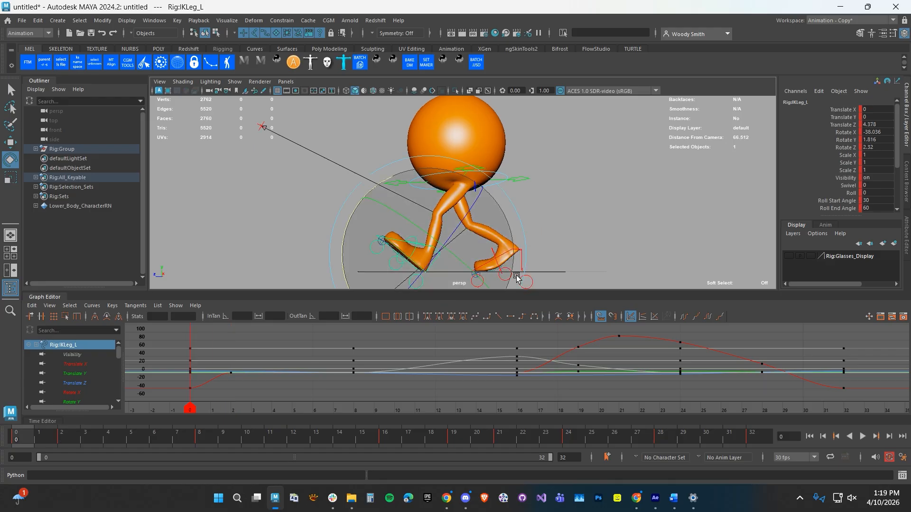
click(535, 255)
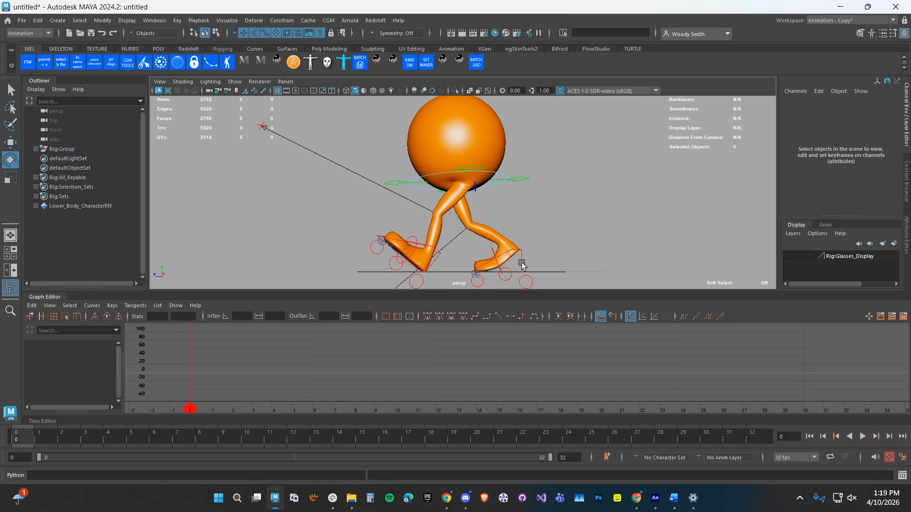
click(521, 264)
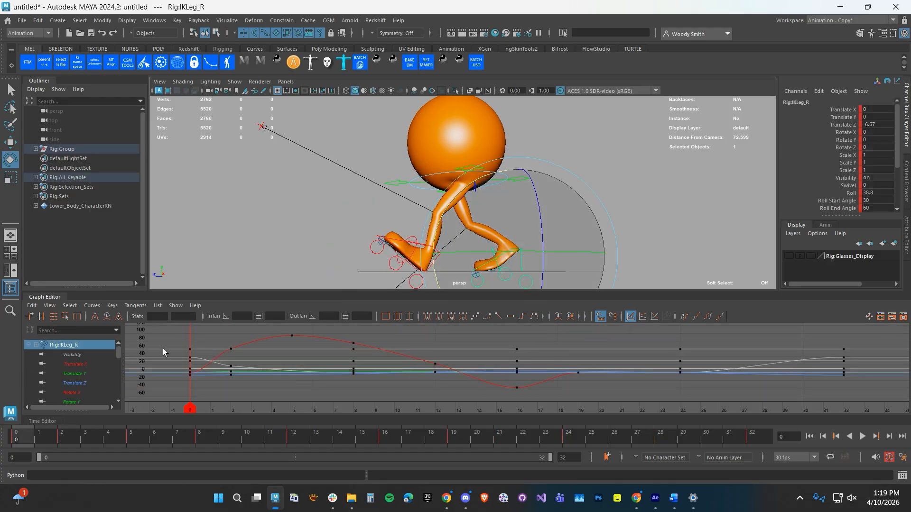
alt+middle_drag(331, 232, 327, 229)
key(w)
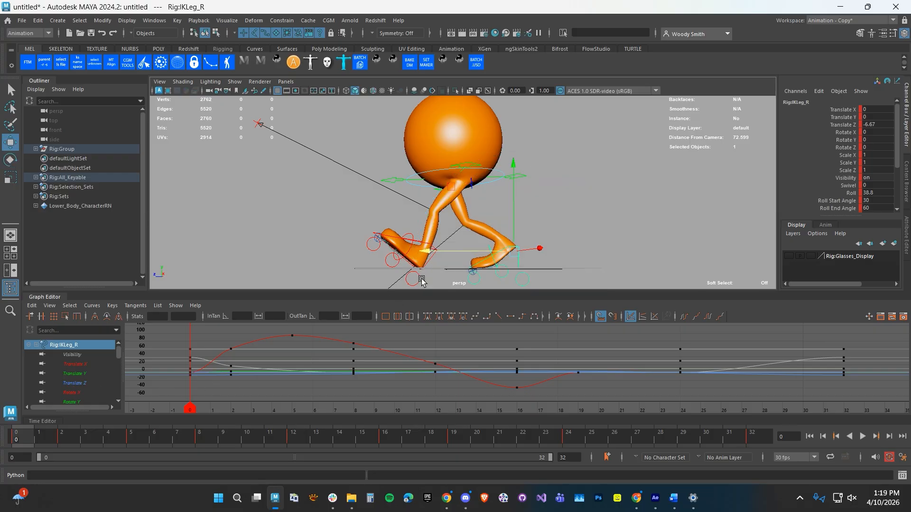
Isolate IKLeg_R's Translate Z curve and enlarge the Graph Editor area to inspect it.
click(842, 125)
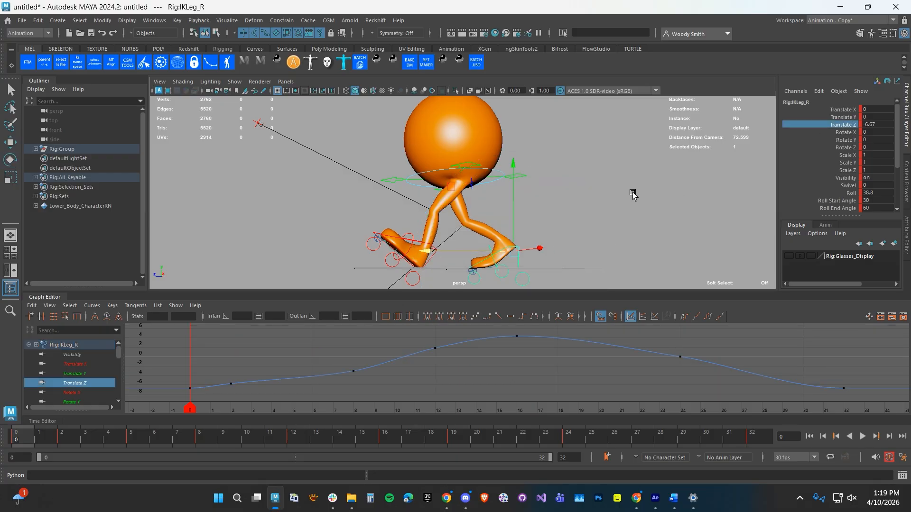
key(f)
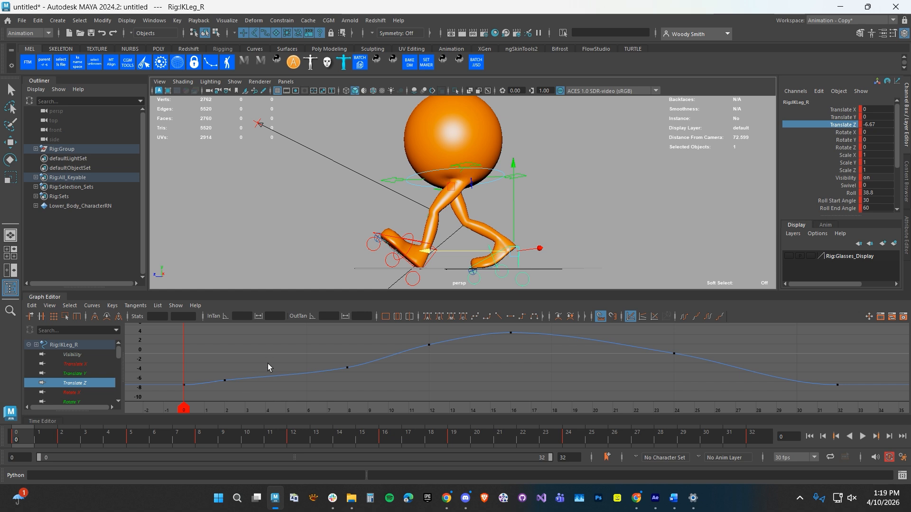
click(308, 372)
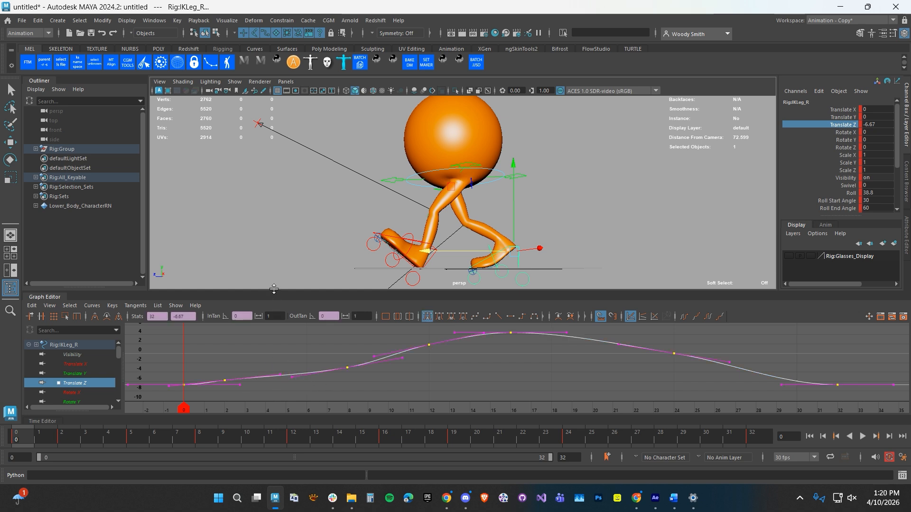
drag(274, 289, 275, 263)
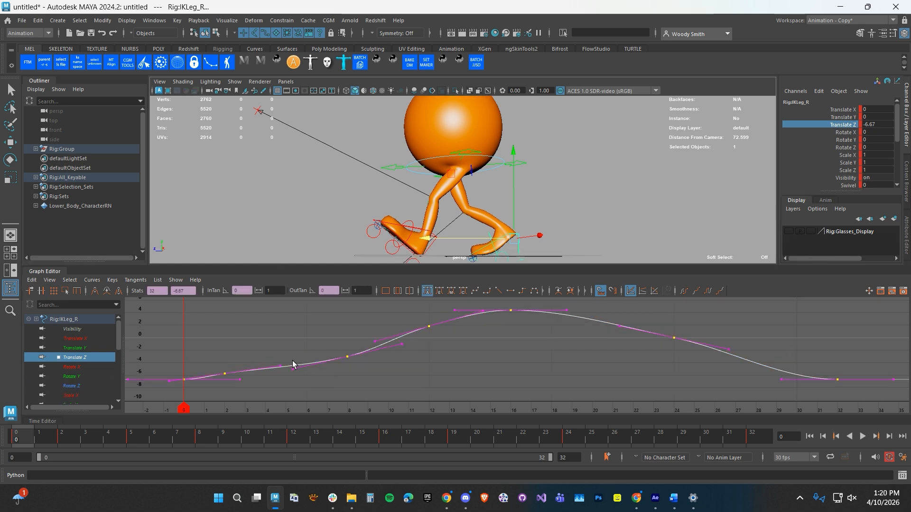
click(334, 374)
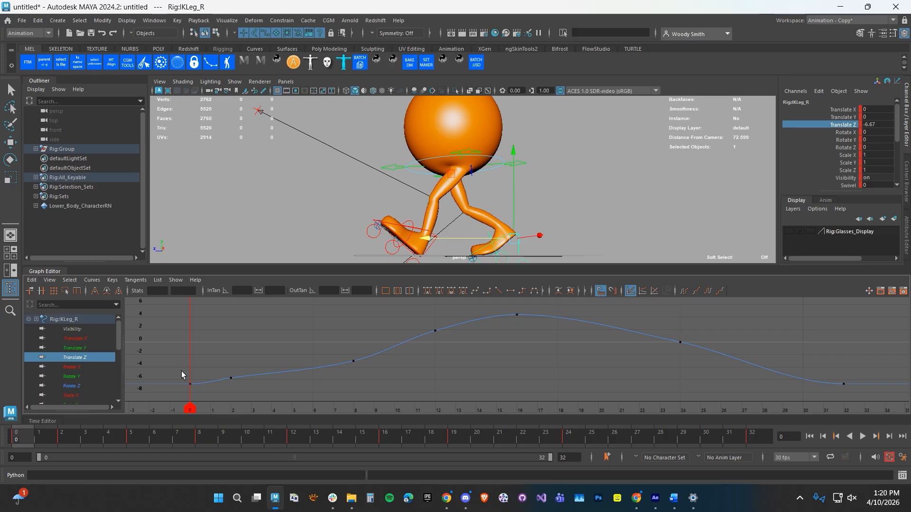
Lower IKLeg_R's Translate Z key at frame 2 to -6.099 and scrub to frame 15 to check the foot.
drag(183, 372, 194, 391)
drag(219, 360, 246, 386)
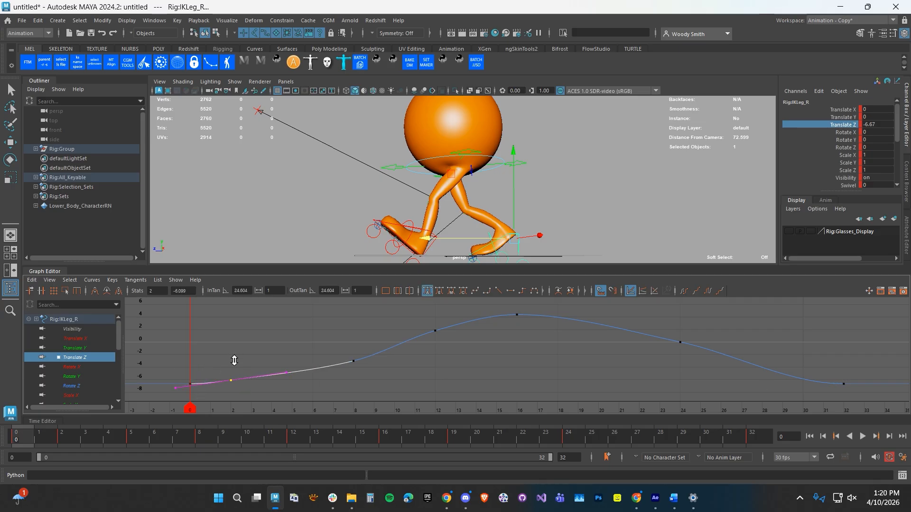
drag(28, 435, 361, 421)
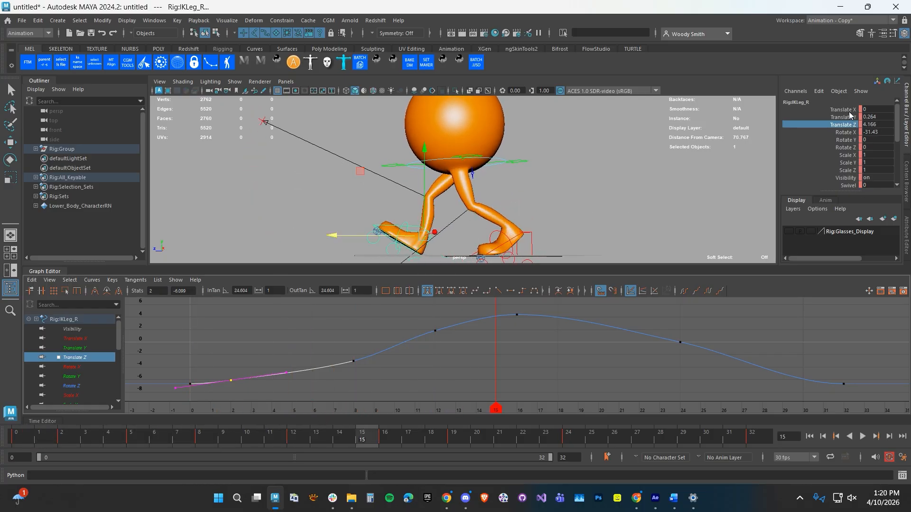
Lower IKLeg_R's Rotate X key at frame 2 to 45.829, steepen its tangent, and scrub back to frame 0.
click(842, 132)
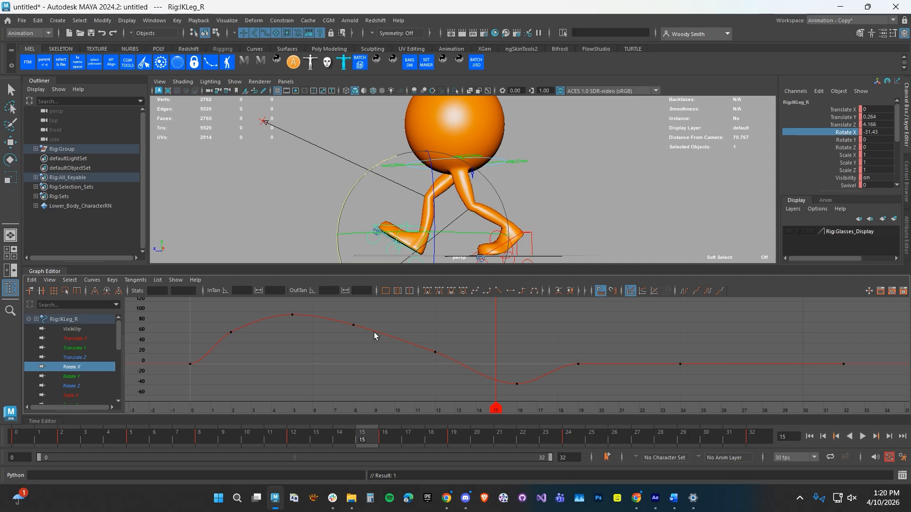
alt+middle_drag(638, 356, 622, 354)
scroll(617, 354, down, 2)
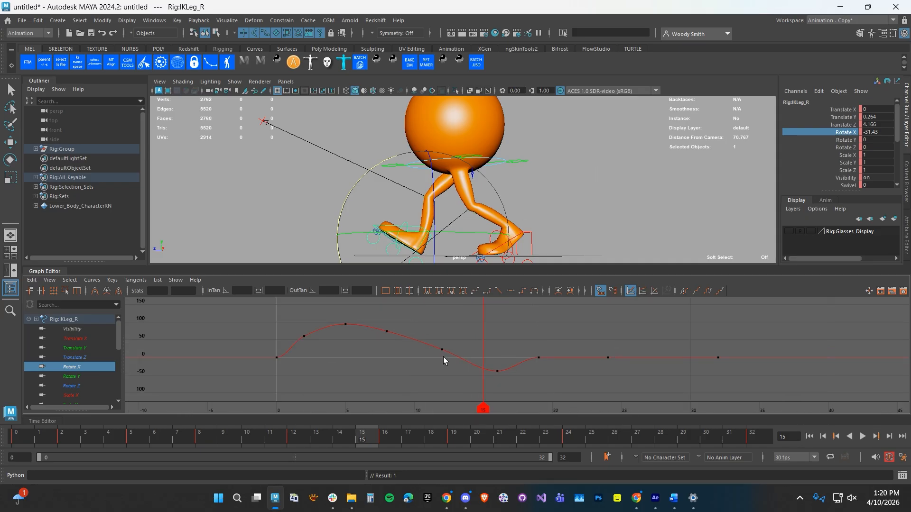
scroll(391, 358, up, 2)
drag(222, 335, 222, 335)
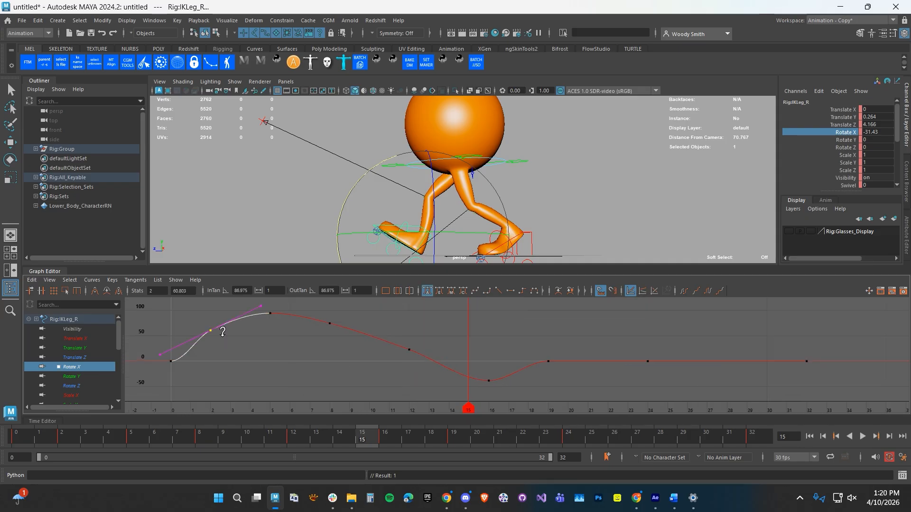
shift+middle_drag(222, 334, 224, 345)
drag(193, 351, 193, 353)
middle_drag(178, 357, 215, 358)
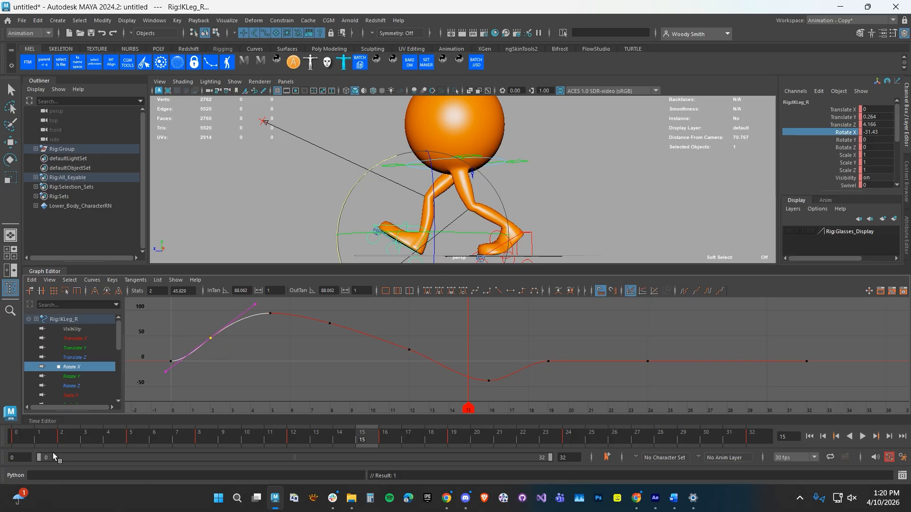
drag(46, 437, 16, 436)
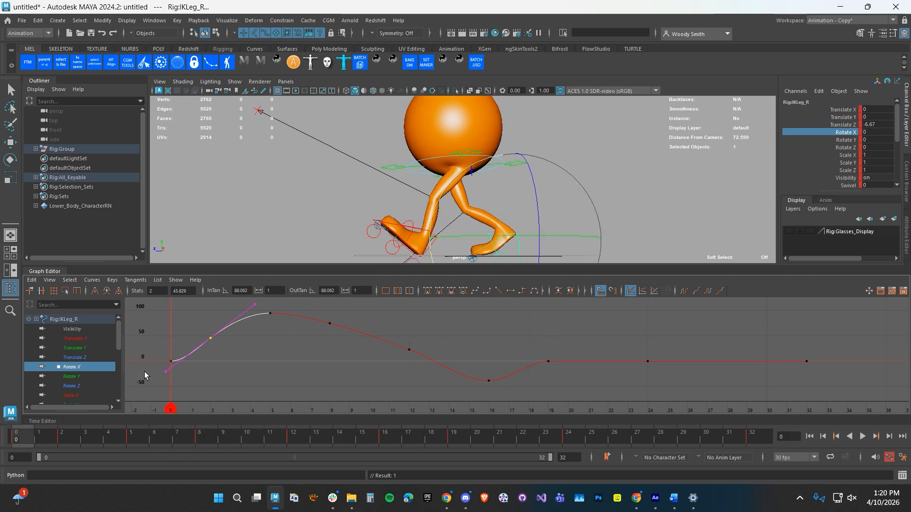
Make the tangents of all IKLeg_L keys at frames 0 and 32 linear and play the walk to check the loop.
click(332, 186)
key(w)
click(414, 224)
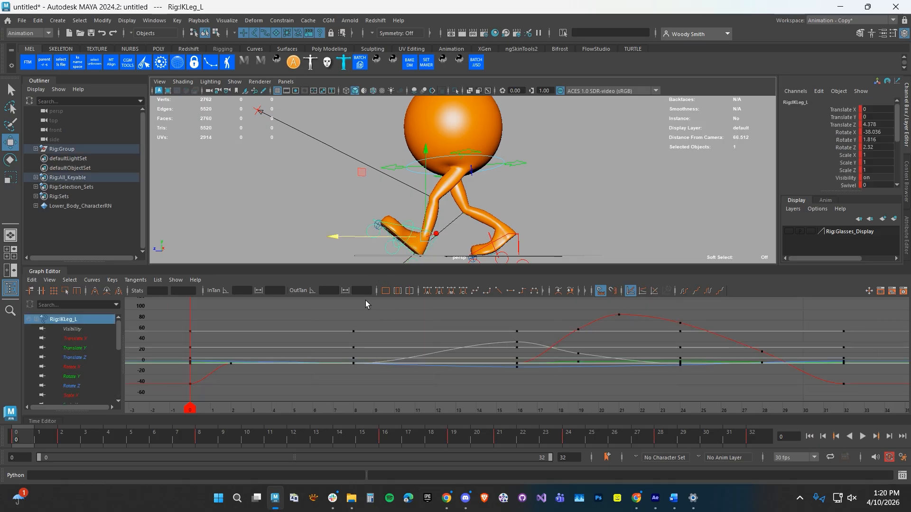
drag(175, 323, 196, 401)
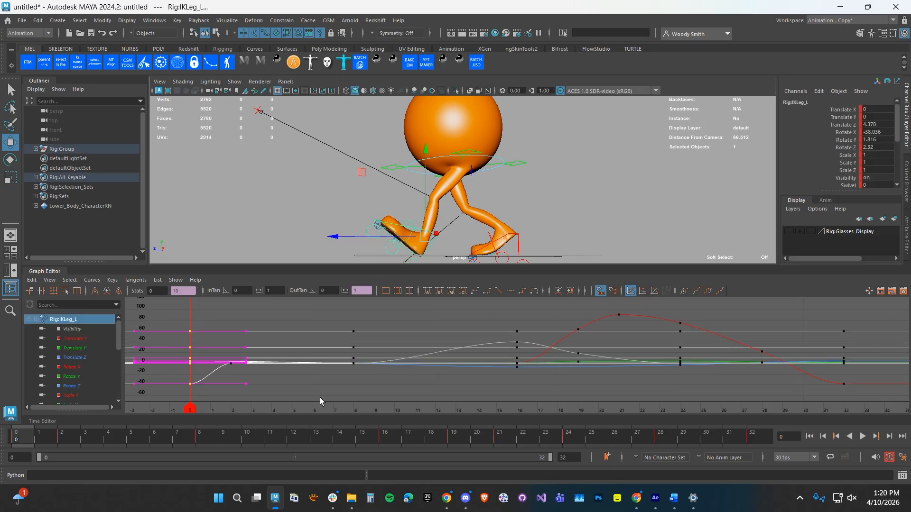
alt+middle_drag(501, 368, 448, 360)
scroll(261, 370, down, 1)
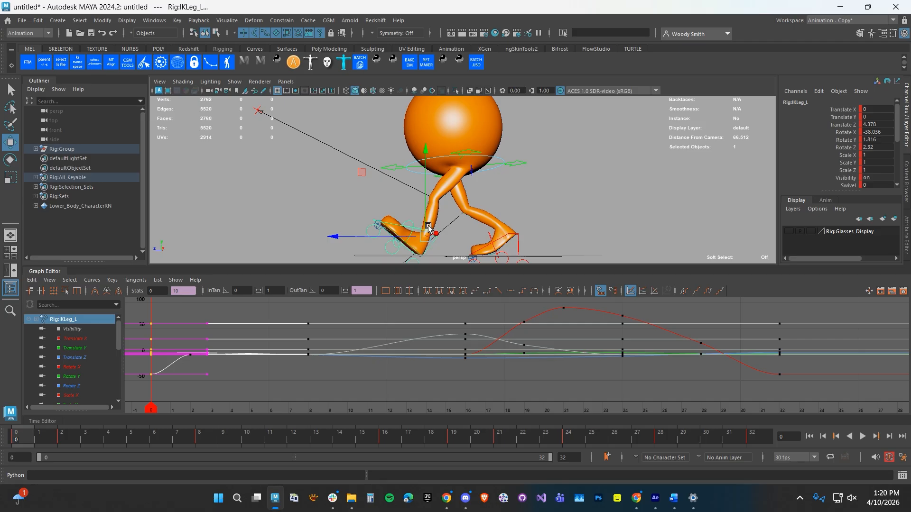
shift+drag(780, 315, 783, 388)
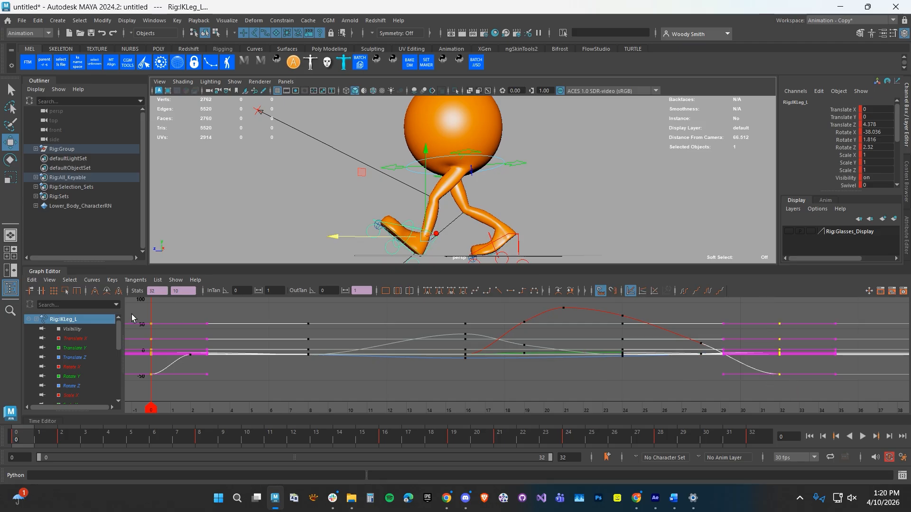
click(498, 291)
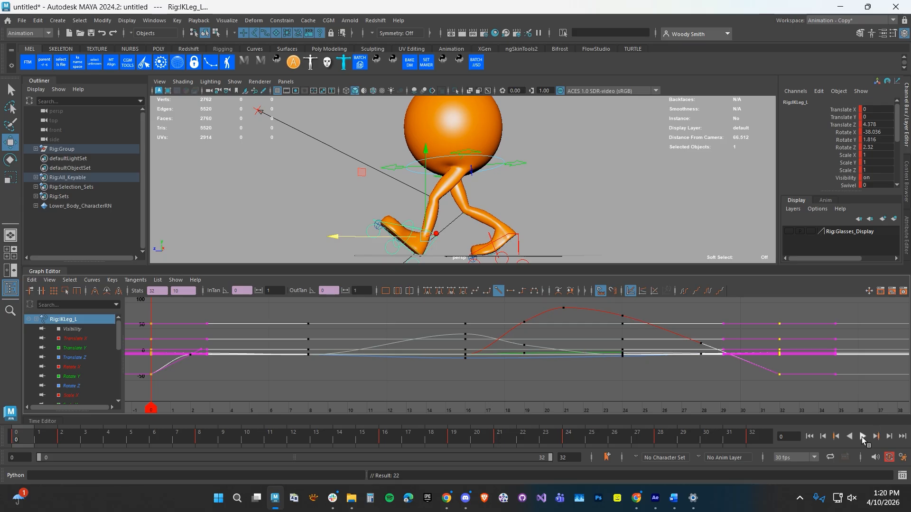
click(863, 436)
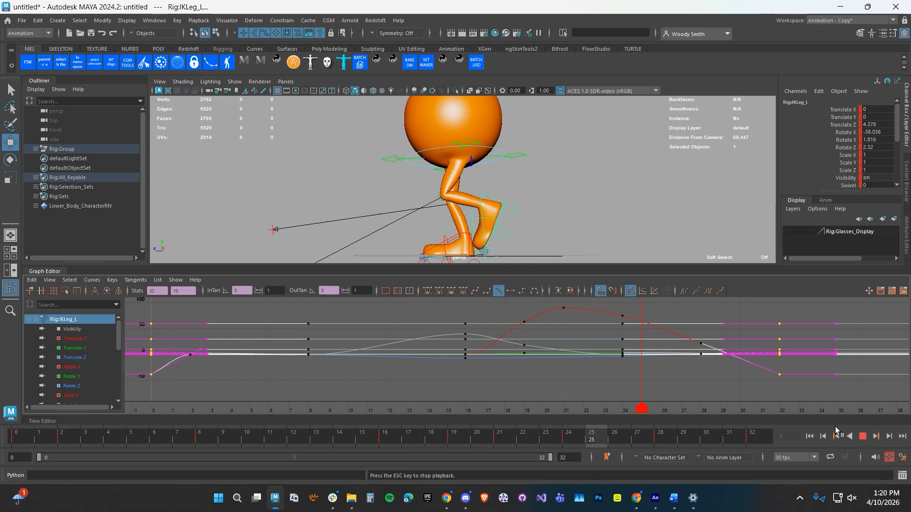
alt+drag(407, 214, 540, 244)
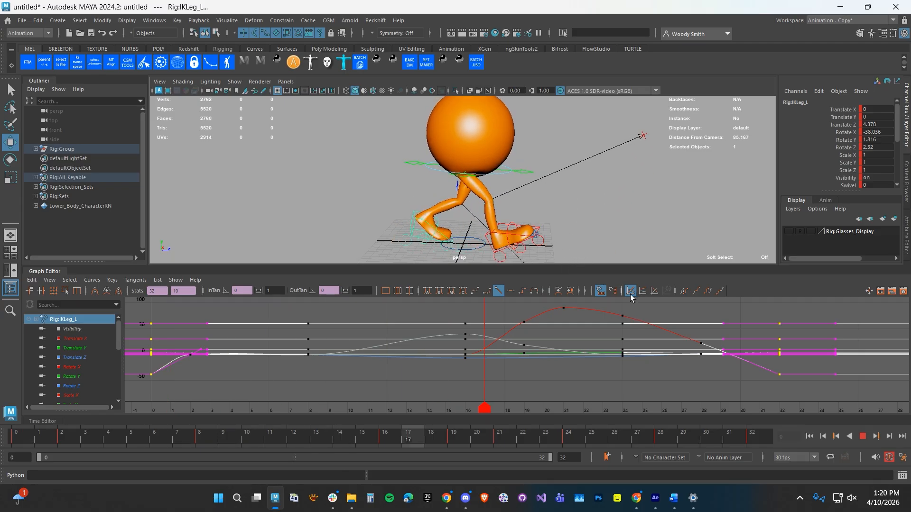
key(Escape)
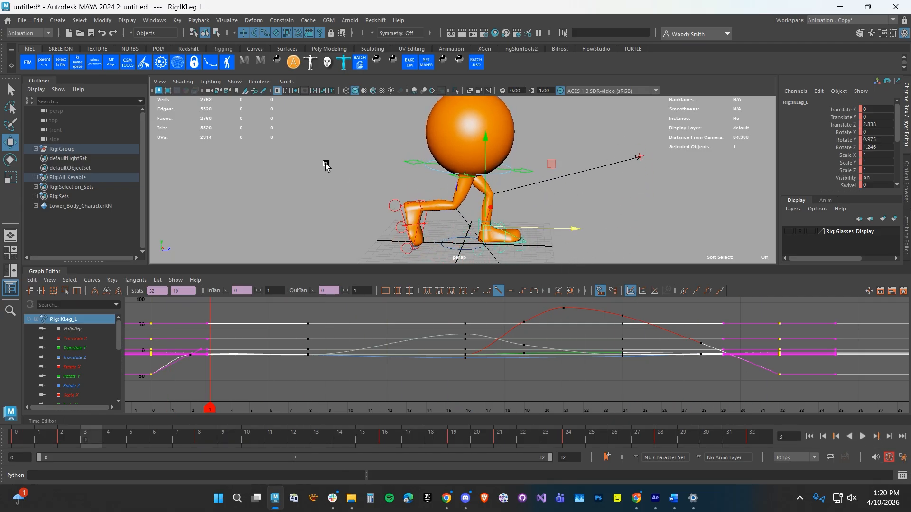
Tilt the tangent of IKLeg_R's Translate Z key at frame 32 to an angle of -5.172.
click(385, 212)
click(402, 215)
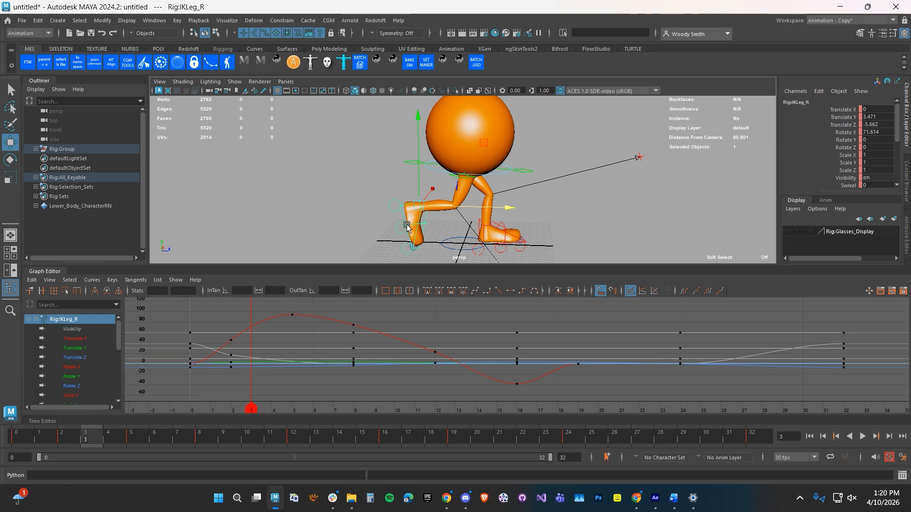
alt+middle_drag(384, 244, 382, 233)
click(72, 358)
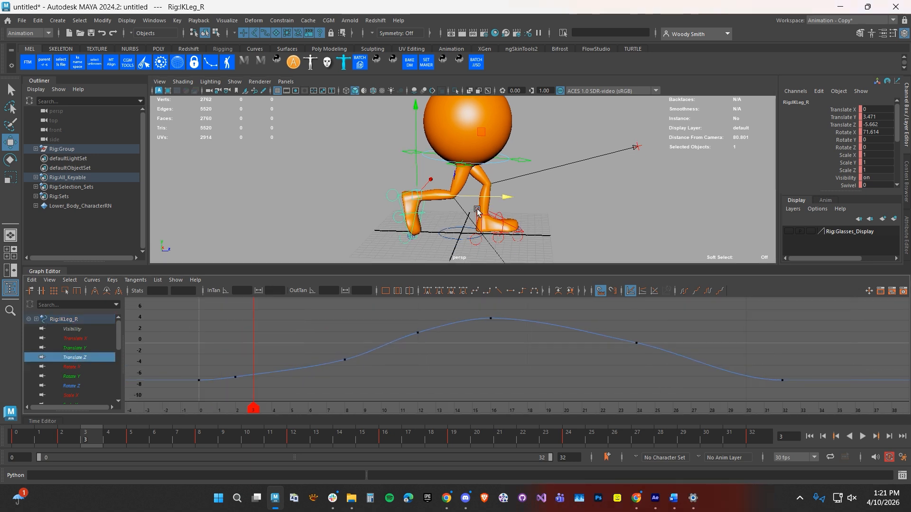
alt+middle_drag(517, 380, 500, 380)
drag(705, 364, 784, 394)
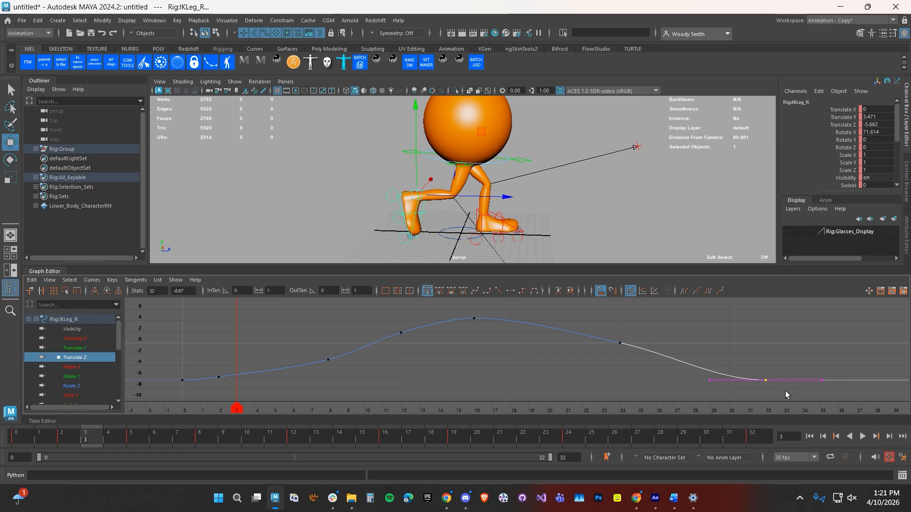
scroll(731, 394, up, 3)
middle_drag(686, 387, 685, 385)
key(a)
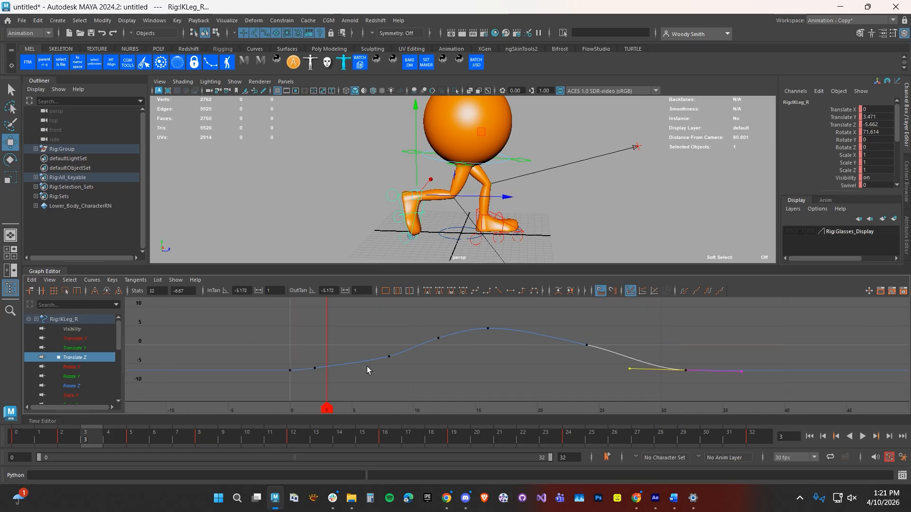
Try raising IKLeg_R's Translate Z keys one at a time, frame 0 to -6.099 and frame 32 to -5.418, undoing each change.
click(289, 369)
middle_drag(287, 370, 278, 356)
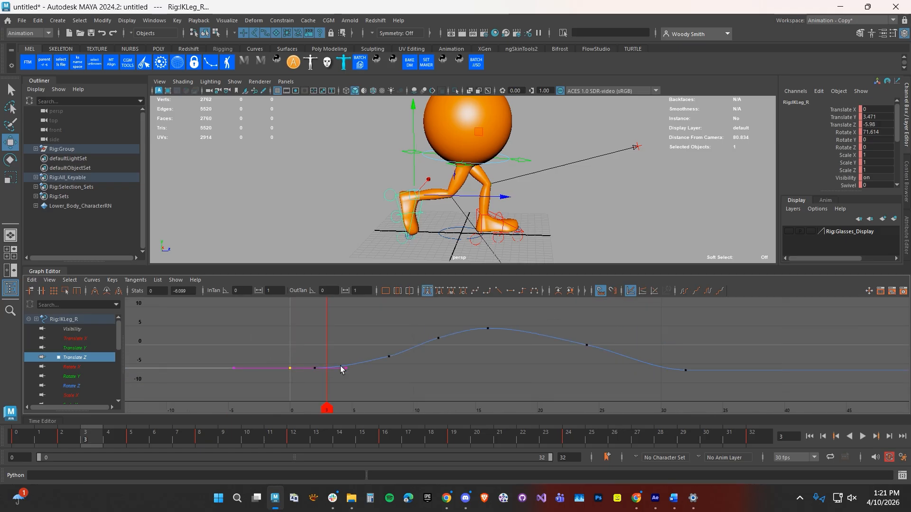
key(ctrl+z)
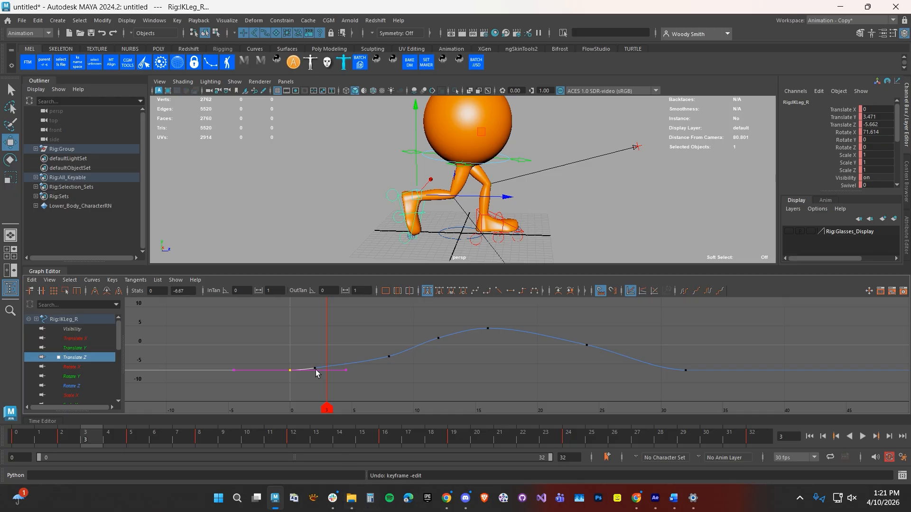
drag(636, 330, 693, 380)
shift+middle_drag(658, 380, 656, 374)
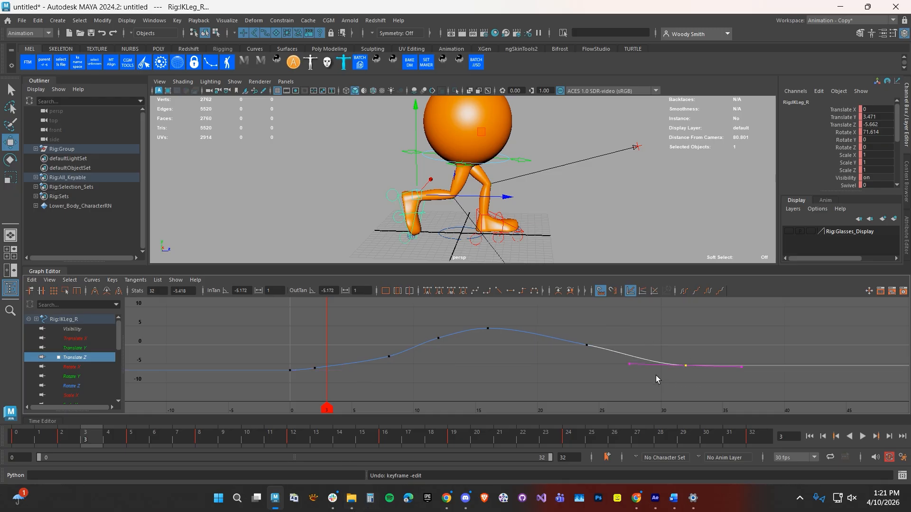
key(ctrl+z)
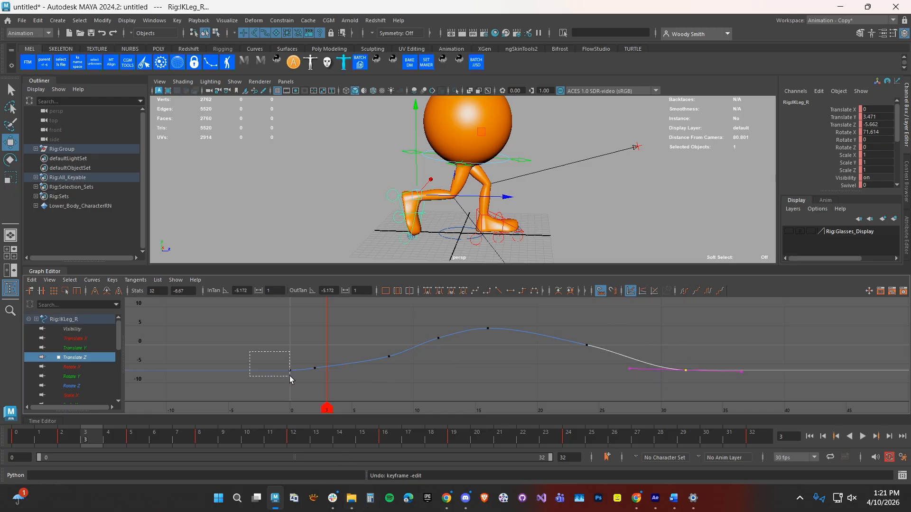
Raise IKLeg_R's Translate Z keys at frames 0 and 32 together to -6.099, lower the frame 2 key to -6.85, and play the walk.
shift+drag(290, 376, 291, 376)
shift+middle_drag(304, 400, 305, 398)
drag(312, 367, 323, 379)
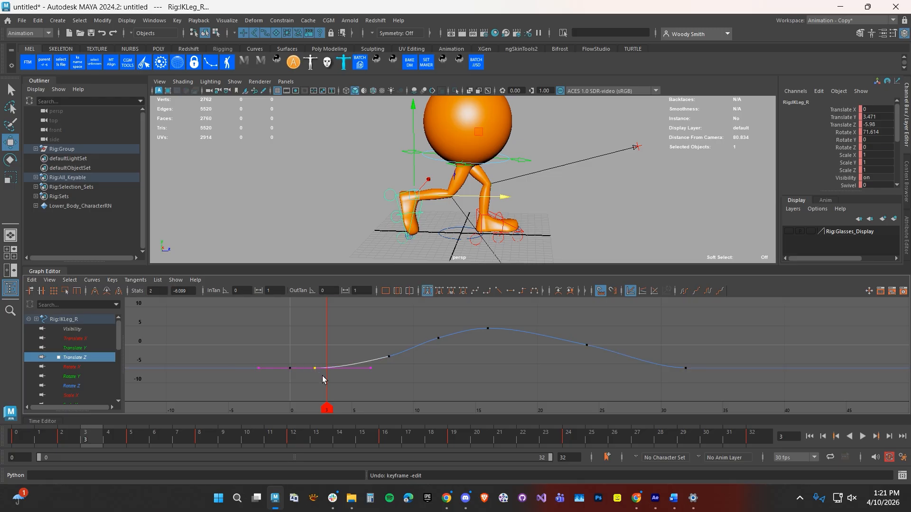
shift+middle_drag(309, 338, 308, 341)
click(14, 434)
key(alt+v)
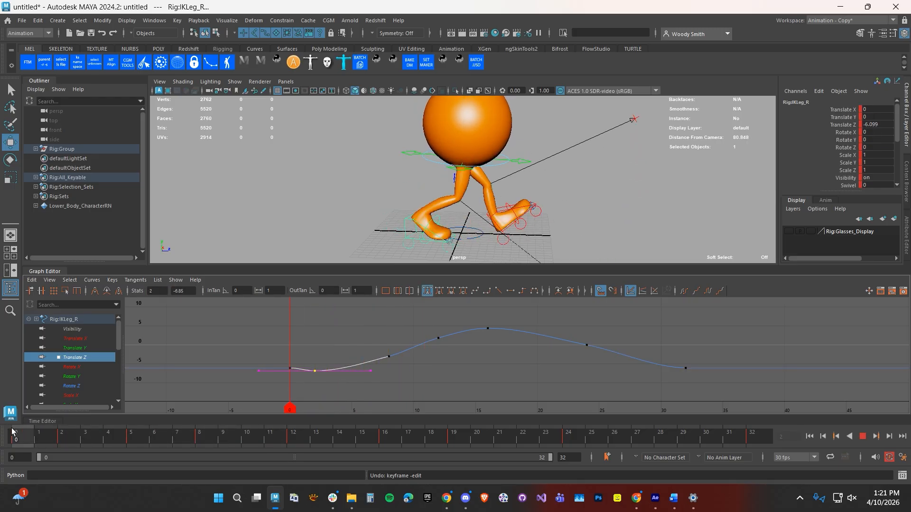
key(alt+v)
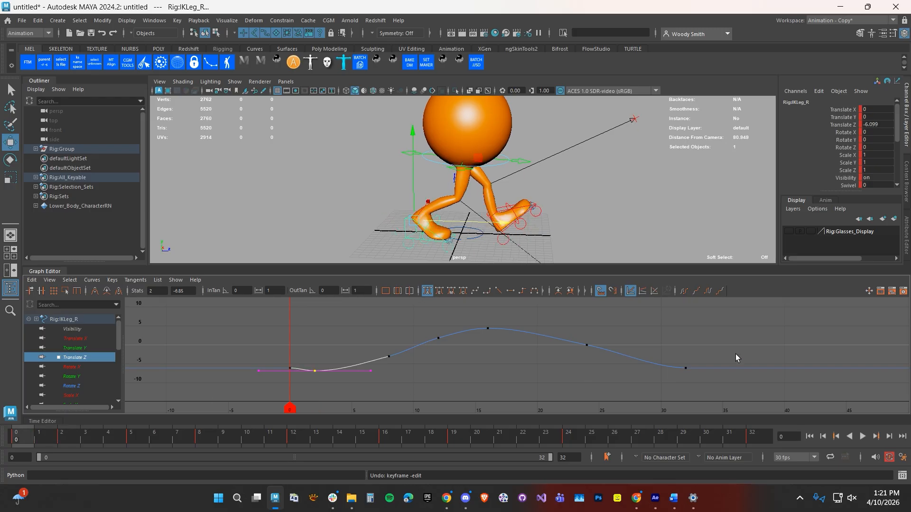
Set IKLeg_R's whole Translate Z curve to cycle both before and after its keys.
drag(678, 339, 694, 385)
drag(233, 306, 638, 388)
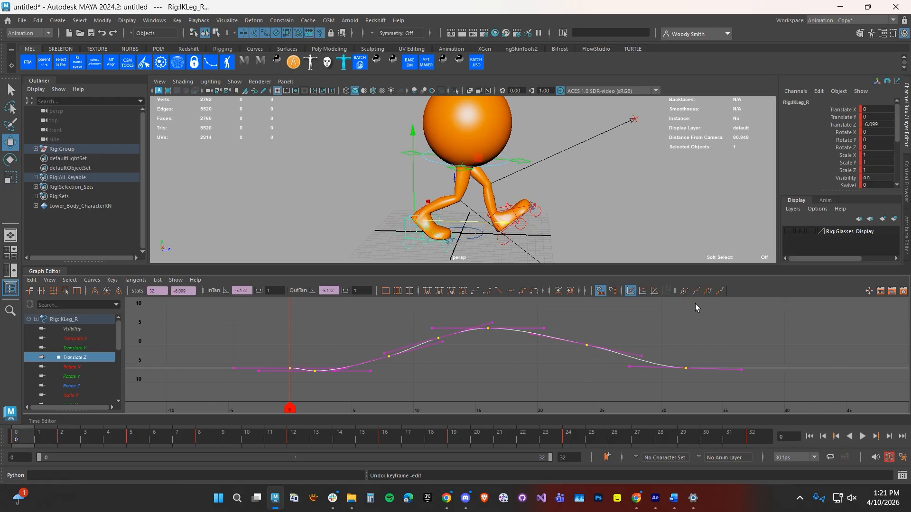
click(709, 291)
click(709, 291)
click(659, 377)
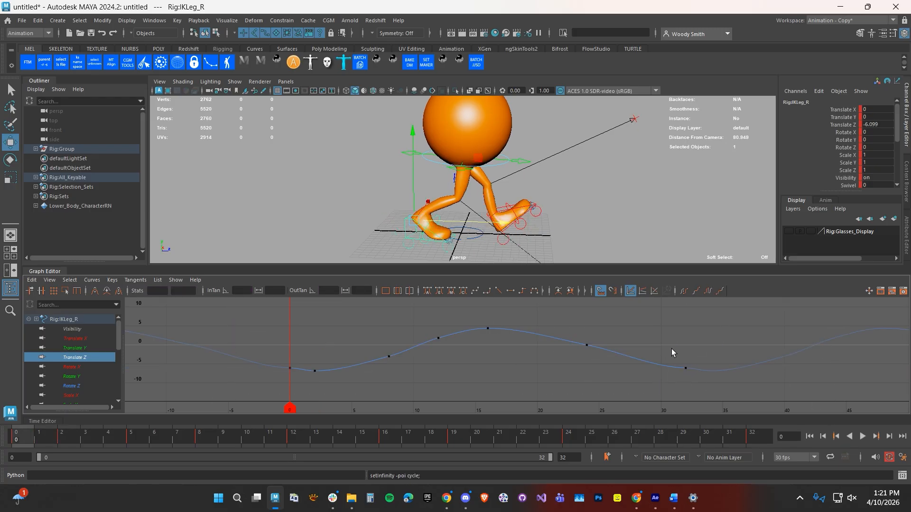
Tilt the tangent of IKLeg_R's Translate Z key at frame 0 to an angle of -19.473 and play the walk to check it.
drag(697, 358, 664, 369)
drag(271, 350, 292, 376)
middle_drag(303, 391, 302, 396)
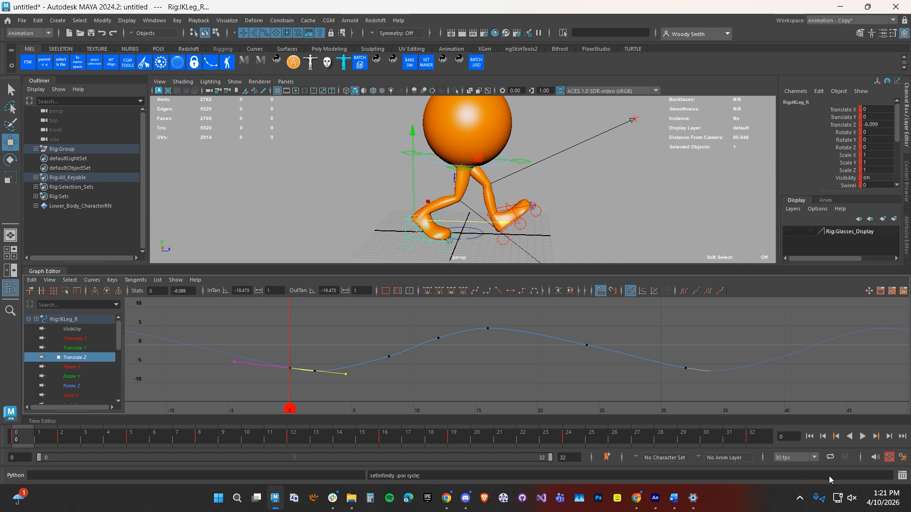
click(863, 437)
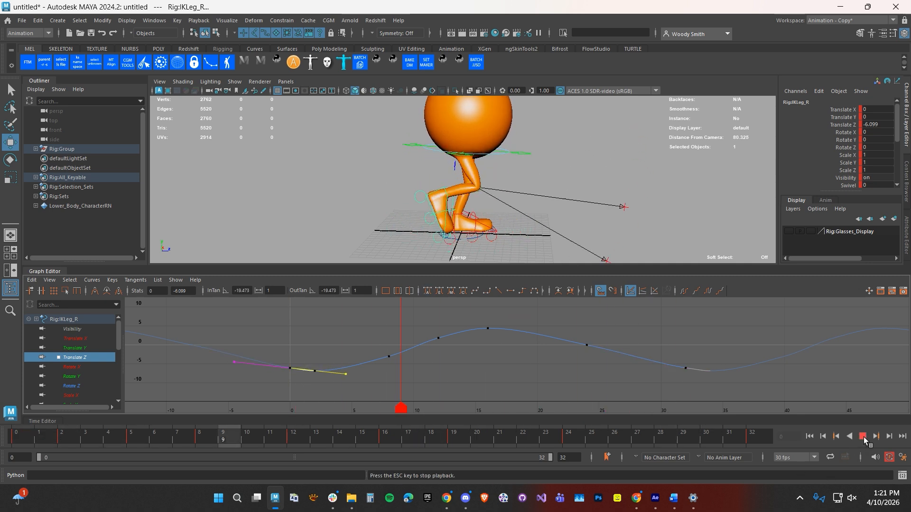
key(Escape)
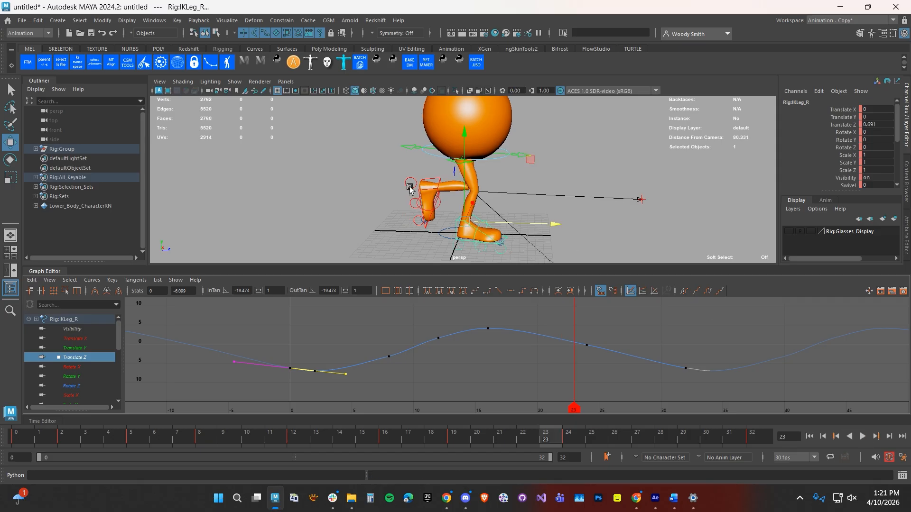
Isolate IKLeg_L's Translate Z curve and raise its key at frame 16 to about -6.
click(479, 234)
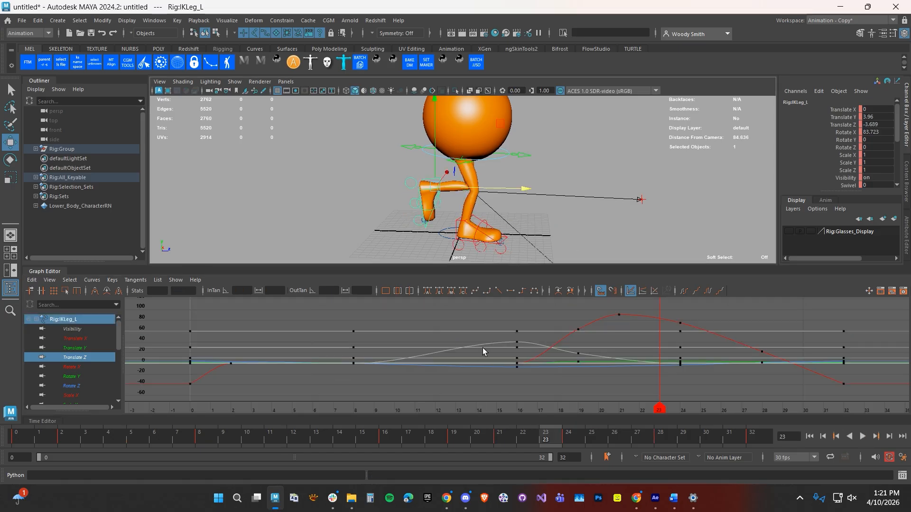
click(70, 359)
drag(120, 444, 399, 440)
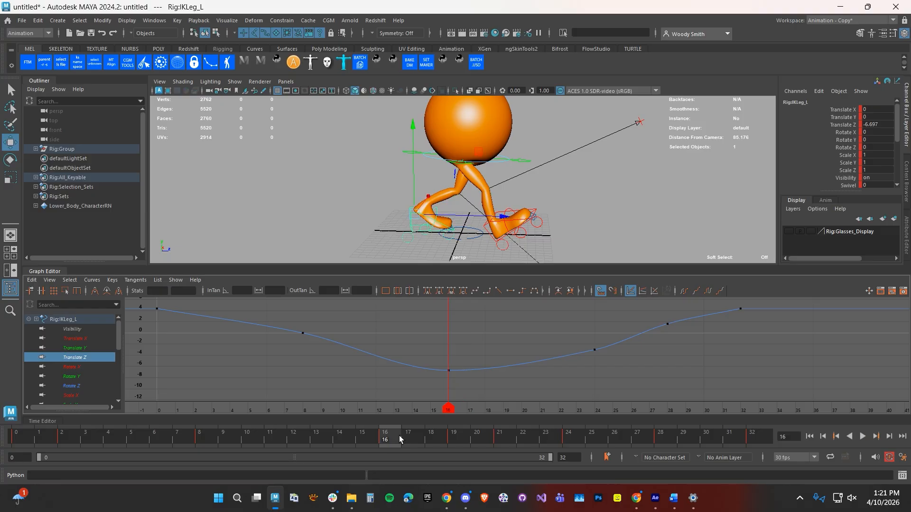
drag(455, 356, 420, 383)
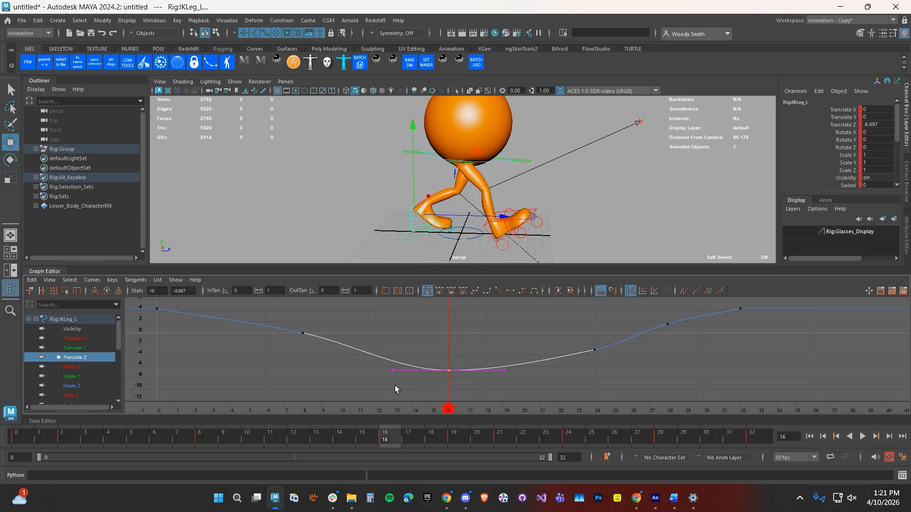
middle_drag(406, 388, 404, 383)
Add a Translate Z key of -6.65 on IKLeg_L at frame 19 and play the walk from the start to check it.
drag(392, 440, 453, 441)
click(840, 125)
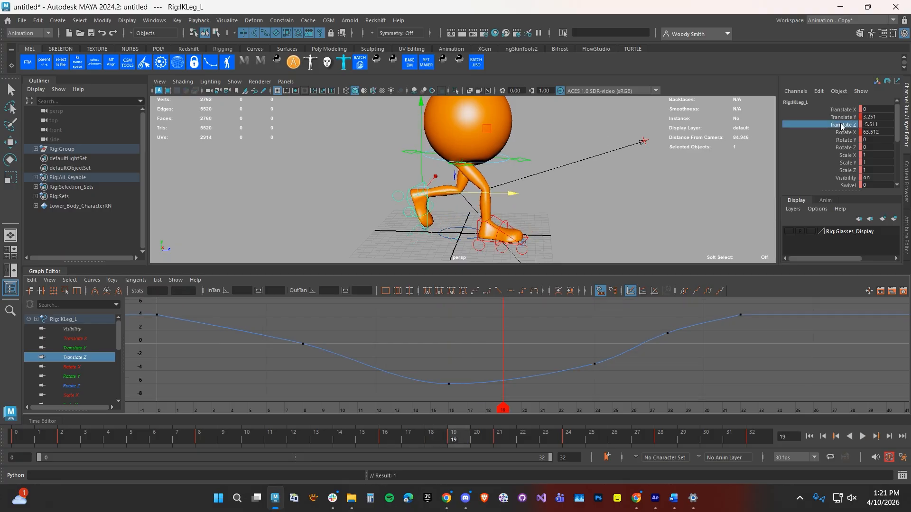
right_click(841, 125)
click(842, 142)
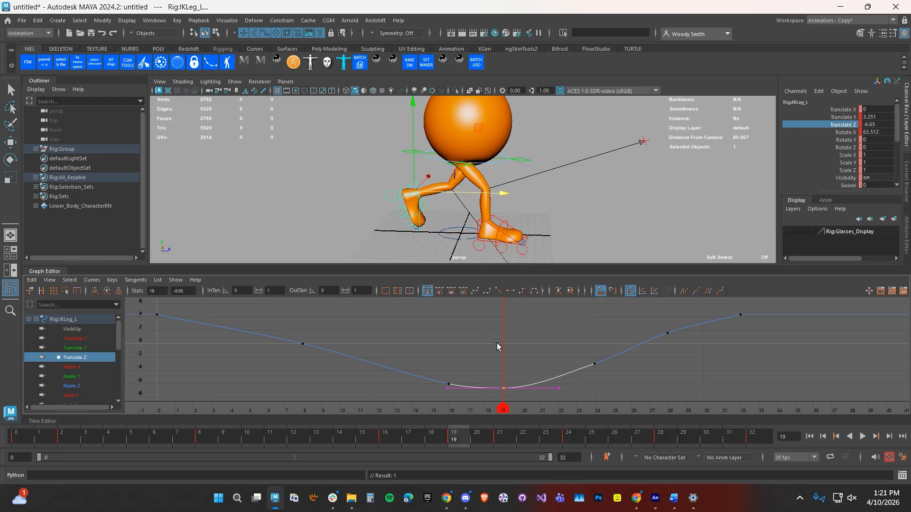
click(809, 436)
click(862, 436)
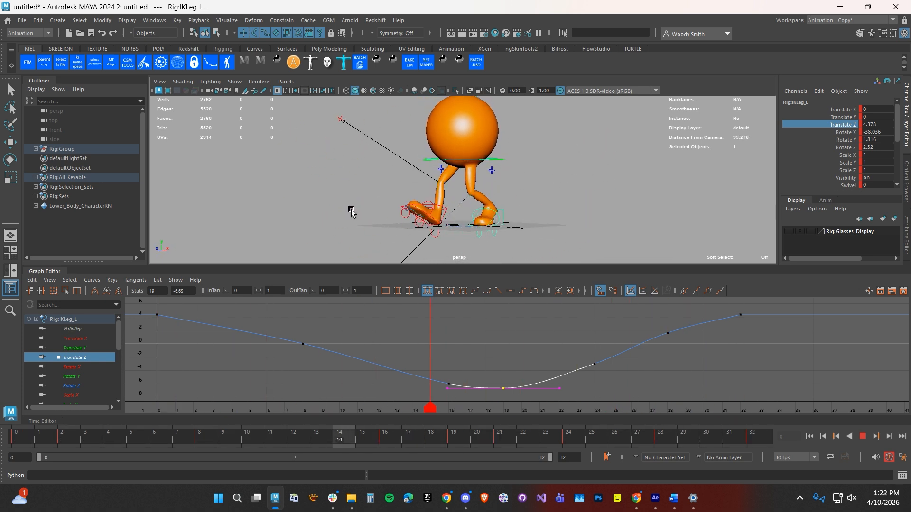
click(862, 436)
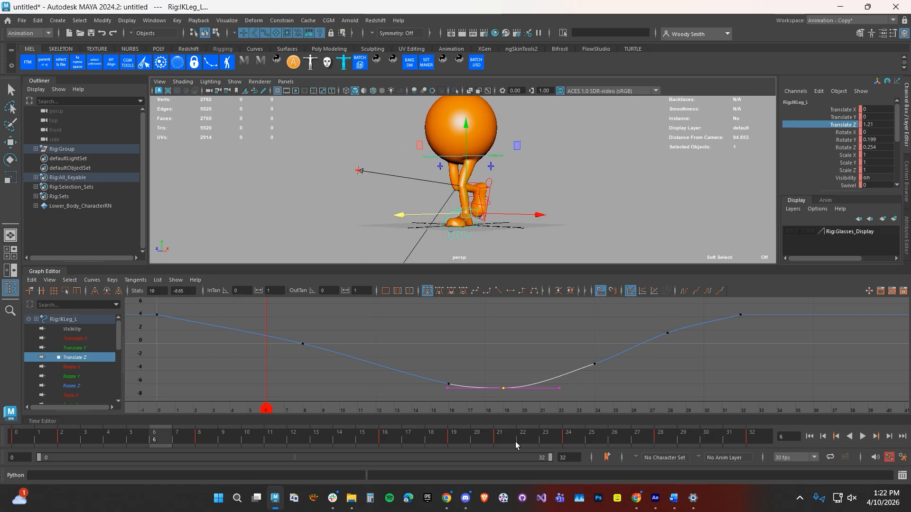
Select the RootX_M body control at frame 0 and scrub to frame 6.
drag(109, 440, 19, 439)
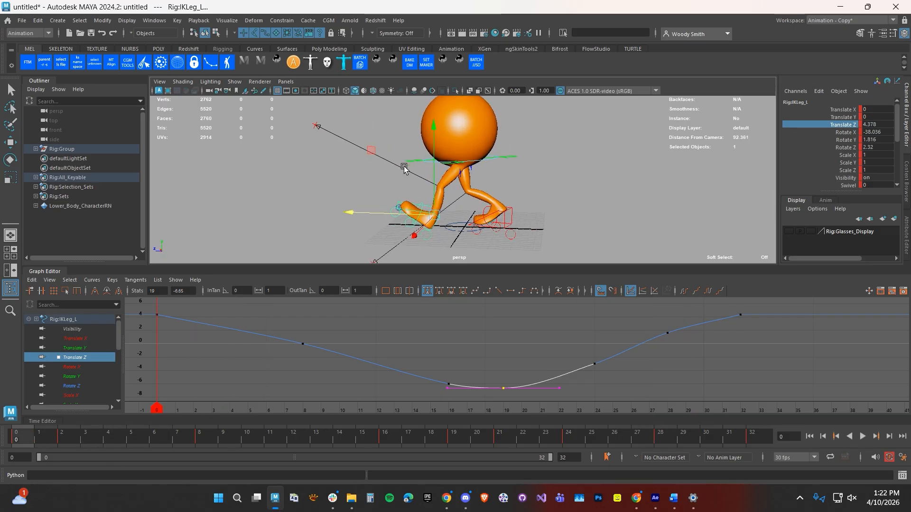
click(379, 204)
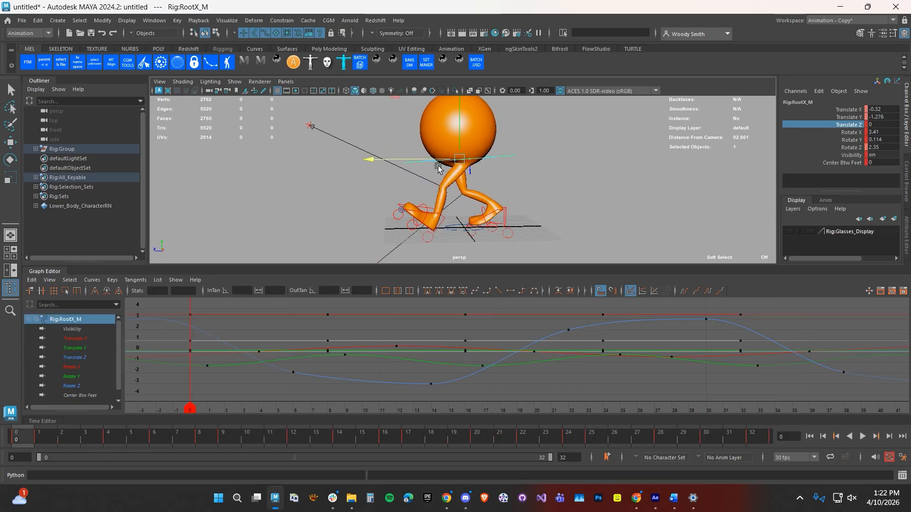
drag(74, 437, 169, 439)
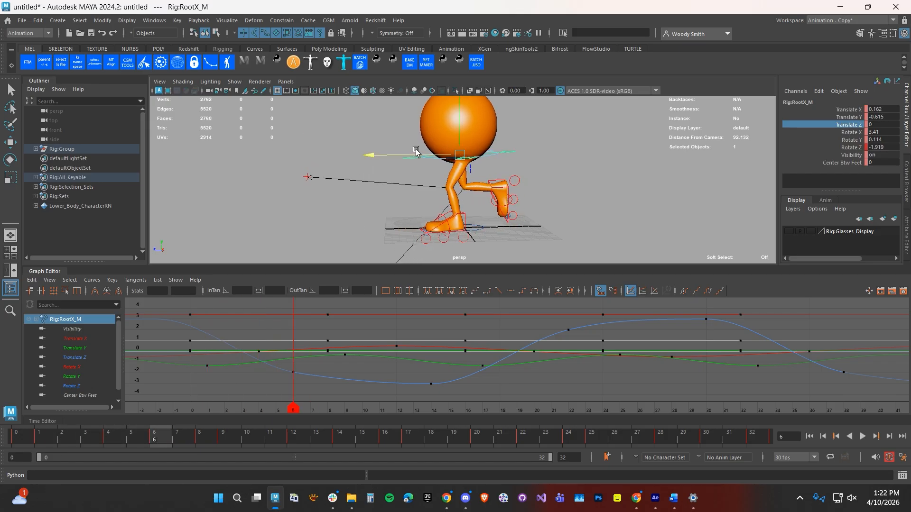
Try leaning the body forward at frame 6 to a Rotate X of 11.547, and undo the rotation.
key(e)
drag(376, 142, 377, 156)
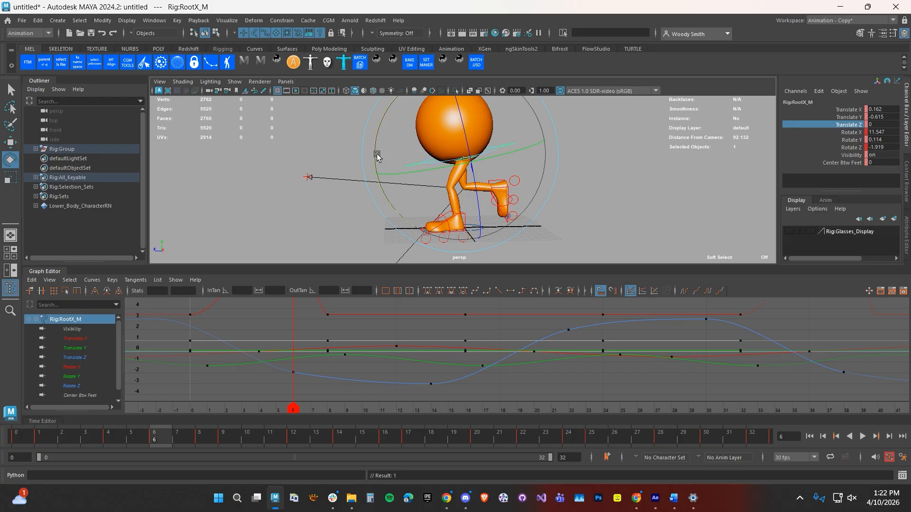
key(ctrl+z)
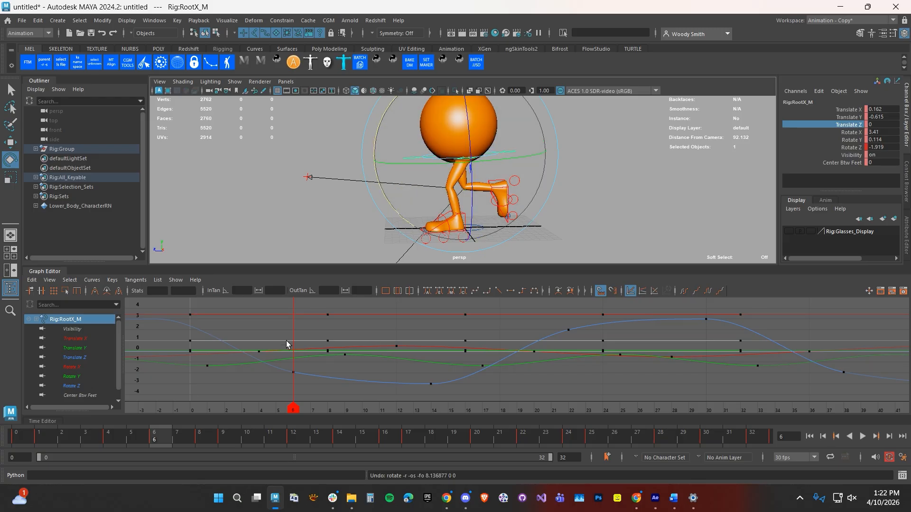
Isolate RootX_M's Rotate X curve, shift its frame 8 key to frame 6, and raise that key to 5.008.
click(70, 368)
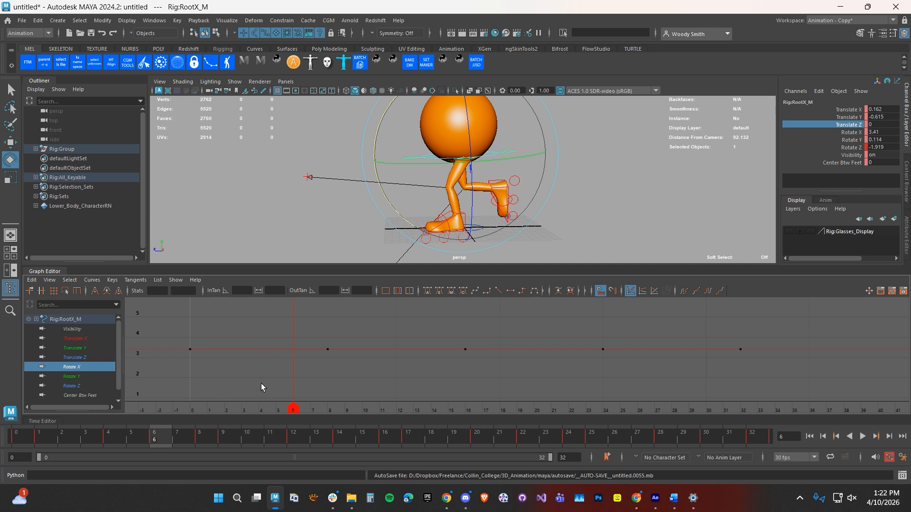
drag(289, 332, 354, 426)
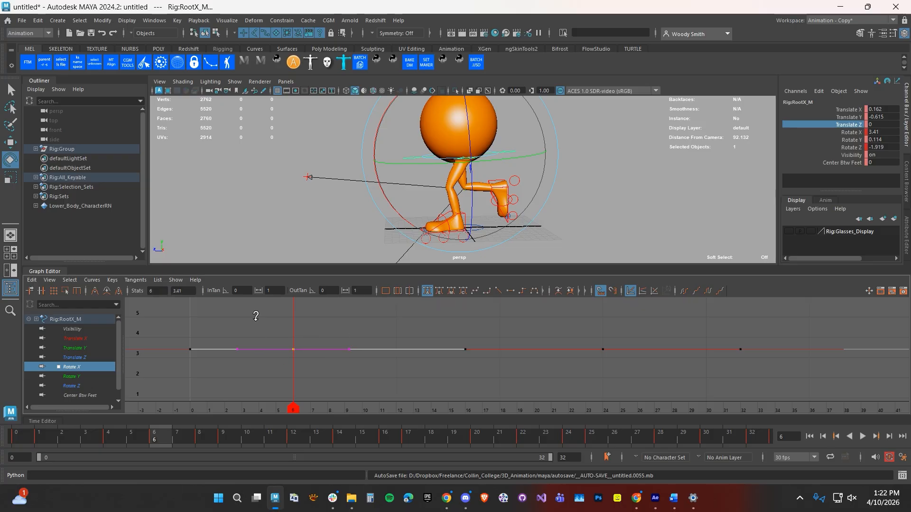
shift+middle_drag(254, 313, 254, 271)
scroll(284, 359, down, 3)
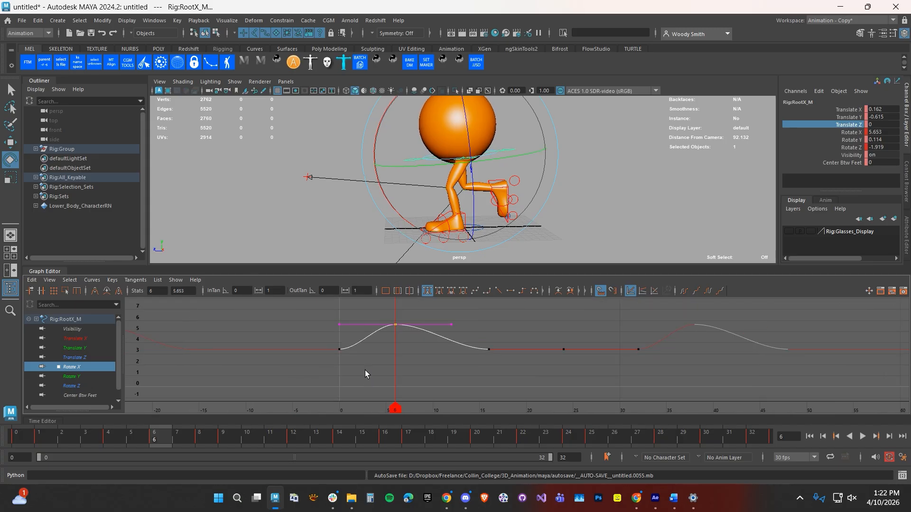
mouse_move(365, 370)
shift+middle_down()
mouse_move(364, 333)
mouse_move(369, 381)
shift+middle_up()
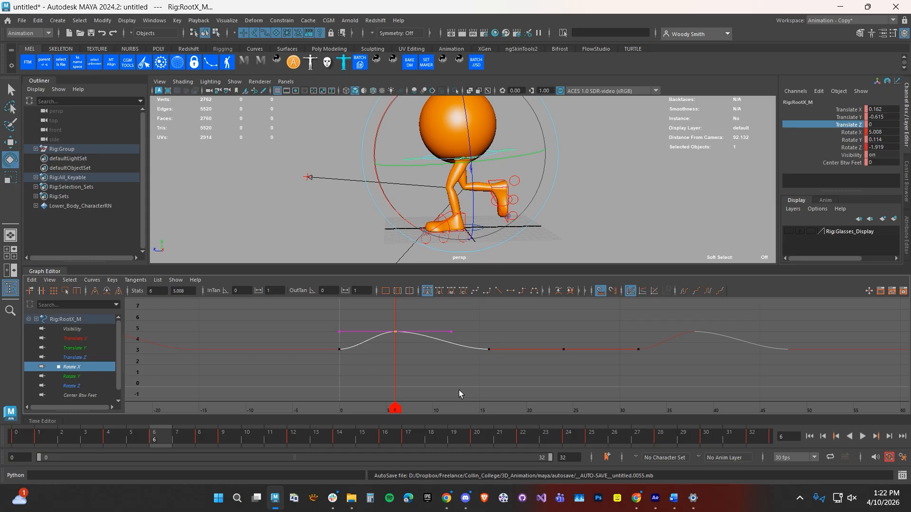
Shift RootX_M's Rotate X key from frame 24 to frame 22, raise it to 5.13, and play the walk to check the lean.
click(564, 350)
alt+middle_drag(570, 353, 426, 369)
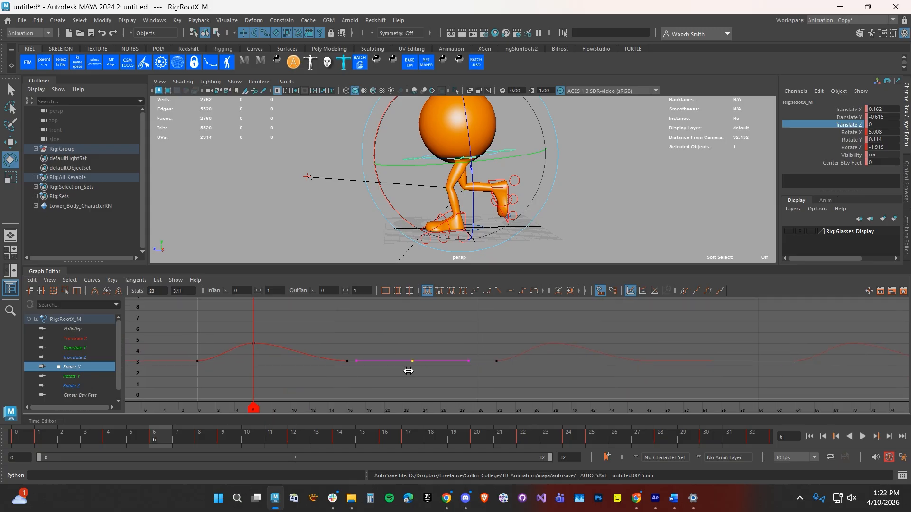
shift+middle_drag(396, 378, 395, 359)
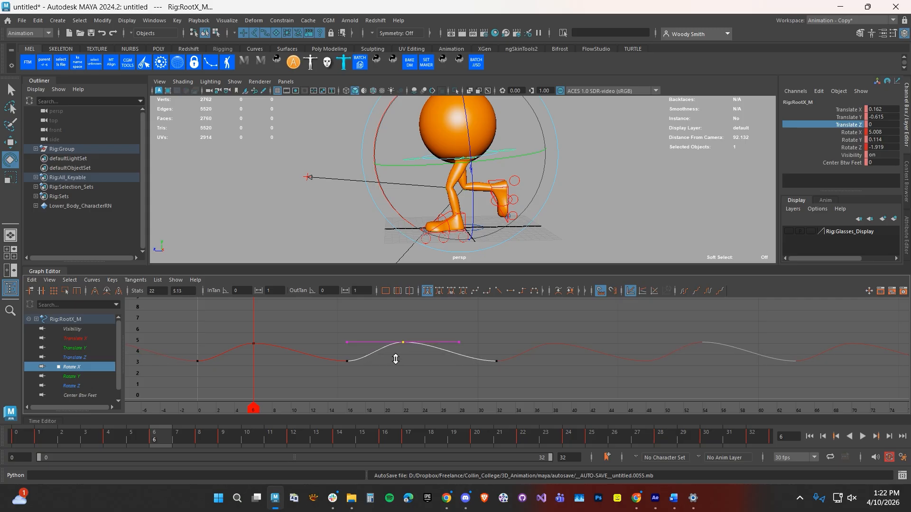
click(54, 433)
key(alt+v)
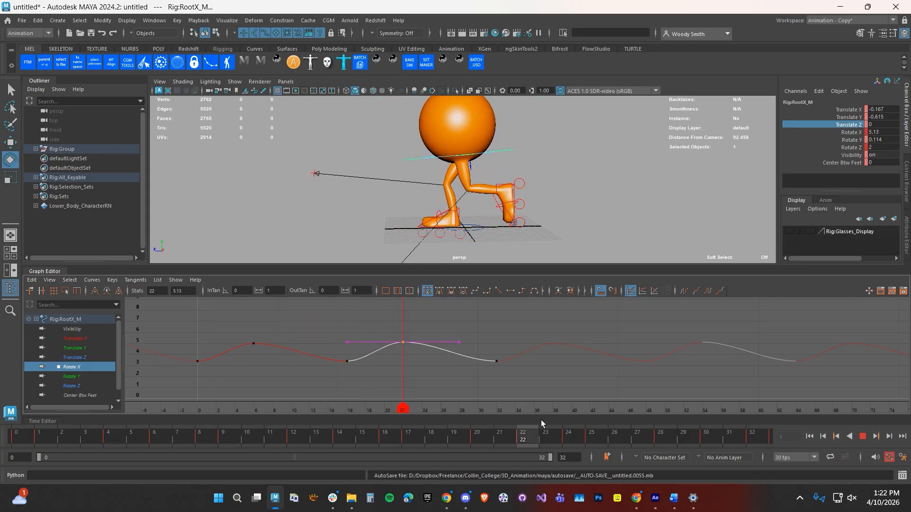
key(alt+v)
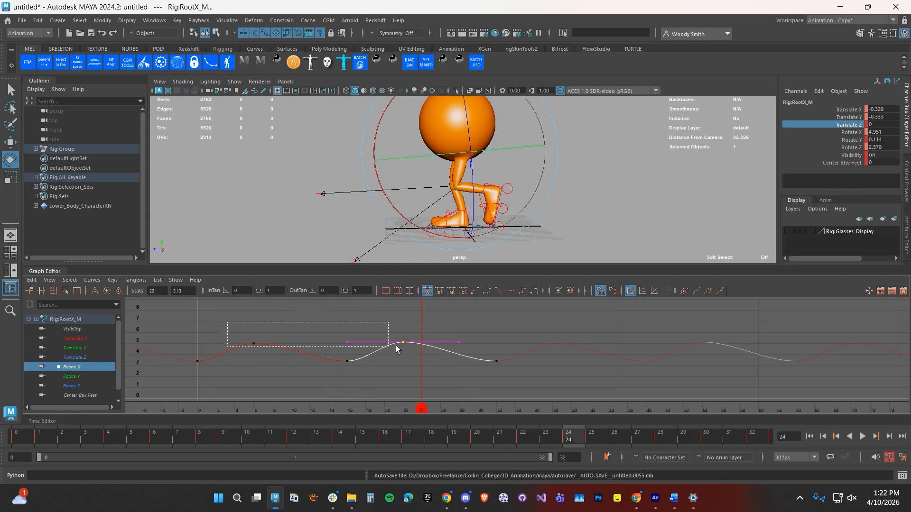
Raise both peaks of RootX_M's Rotate X curve to about 6.2, offset all its keys two frames later, and play the walk.
shift+drag(396, 348, 396, 350)
key(f)
shift+middle_drag(352, 377, 331, 373)
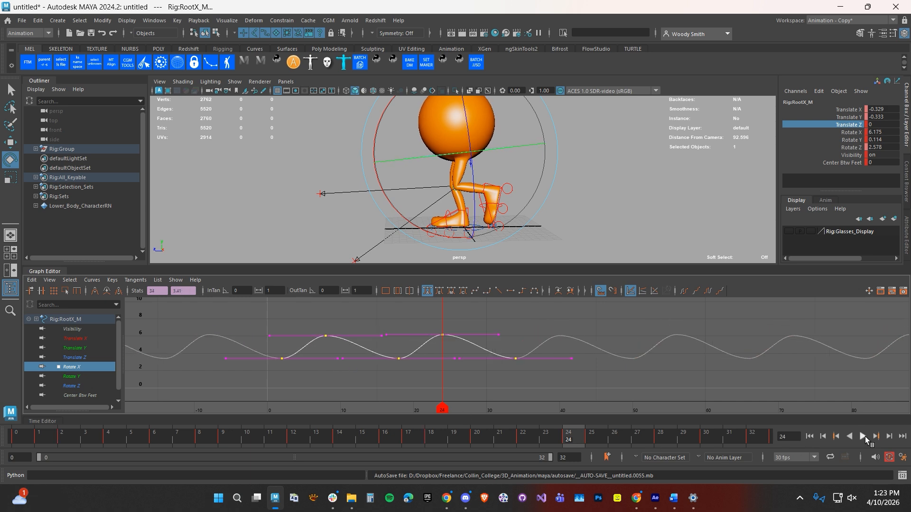
click(863, 436)
mouse_move(503, 185)
alt+mouse_down()
mouse_move(447, 180)
mouse_move(512, 185)
alt+mouse_up()
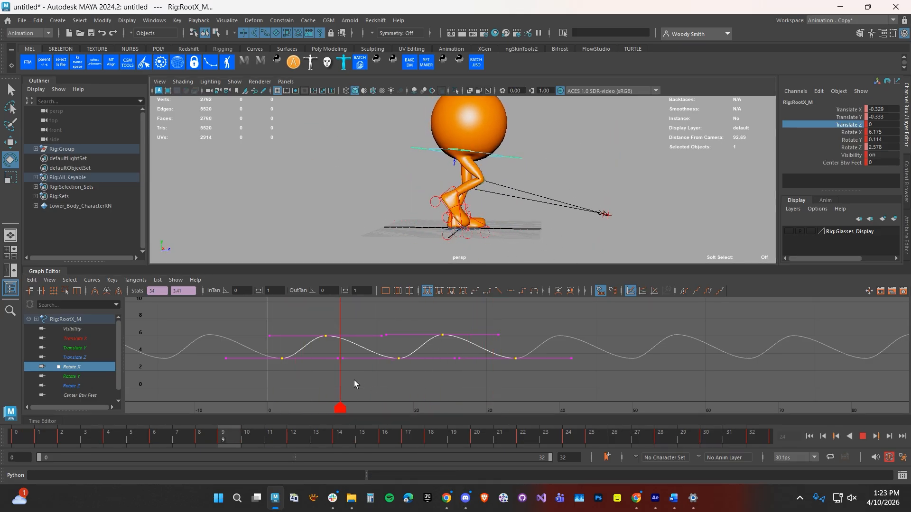
Try raising both peaks of RootX_M's Rotate X curve to about 11.6, and play the walk to judge the stronger lean.
scroll(357, 361, down, 2)
drag(346, 334, 498, 356)
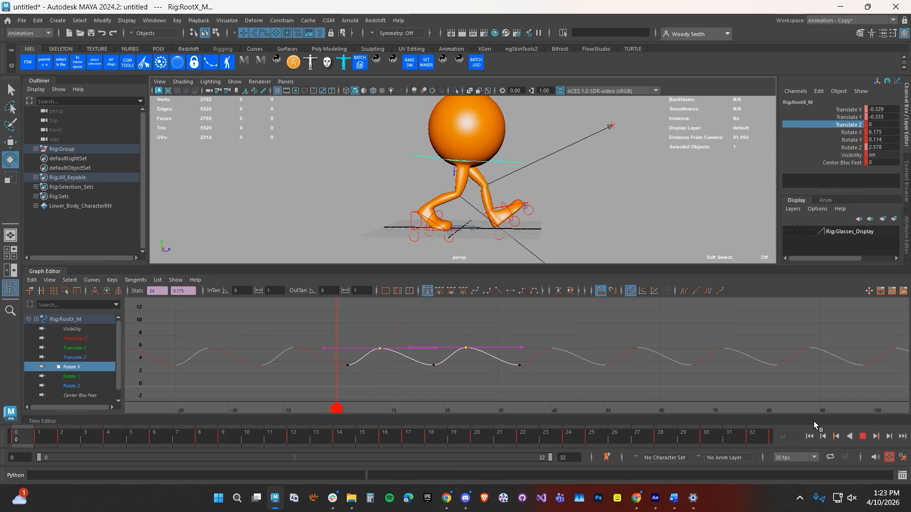
click(862, 435)
shift+middle_drag(437, 383, 425, 348)
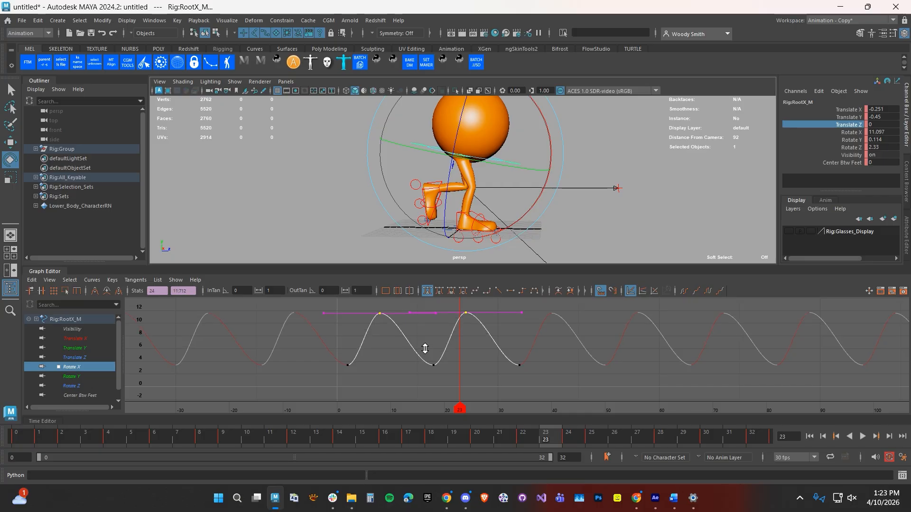
click(862, 436)
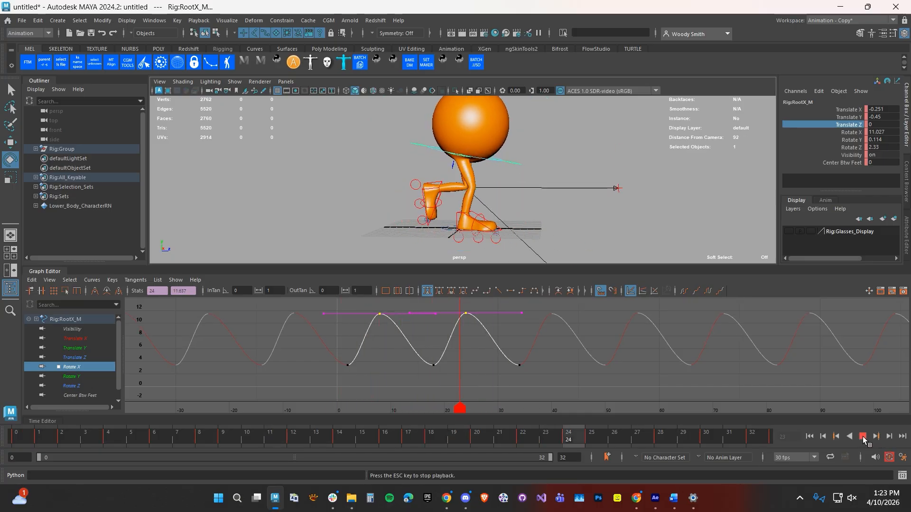
click(863, 436)
Offset all of RootX_M's Rotate X keys three frames later and play the walk to check the lean timing.
alt+middle_drag(402, 340, 423, 380)
drag(402, 371, 418, 374)
shift+middle_drag(377, 388, 393, 385)
click(862, 436)
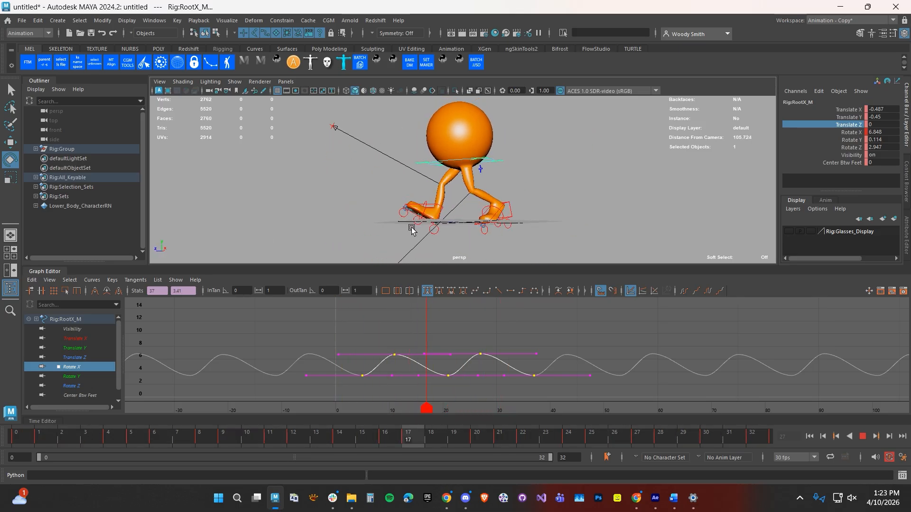
click(862, 436)
Examine the foot lift-off on IKLeg_R and IKLeg_L by scrubbing around frames 0 to 3 and 16 to 20.
click(285, 195)
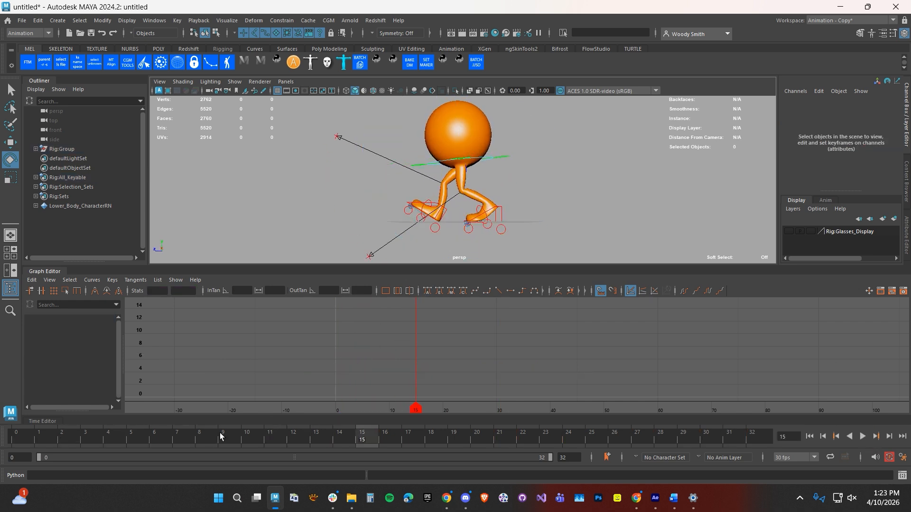
key(alt+v)
click(498, 221)
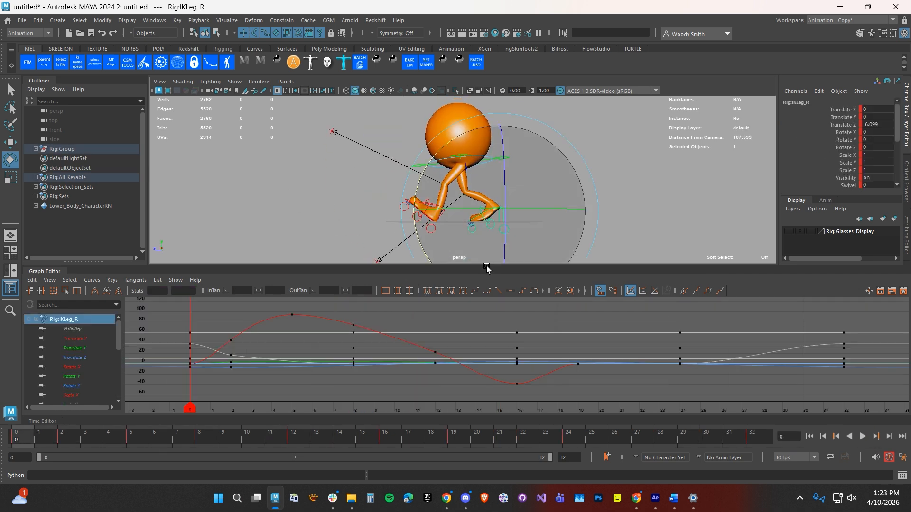
mouse_move(30, 438)
mouse_down()
mouse_move(85, 438)
mouse_move(19, 438)
mouse_move(86, 440)
mouse_up()
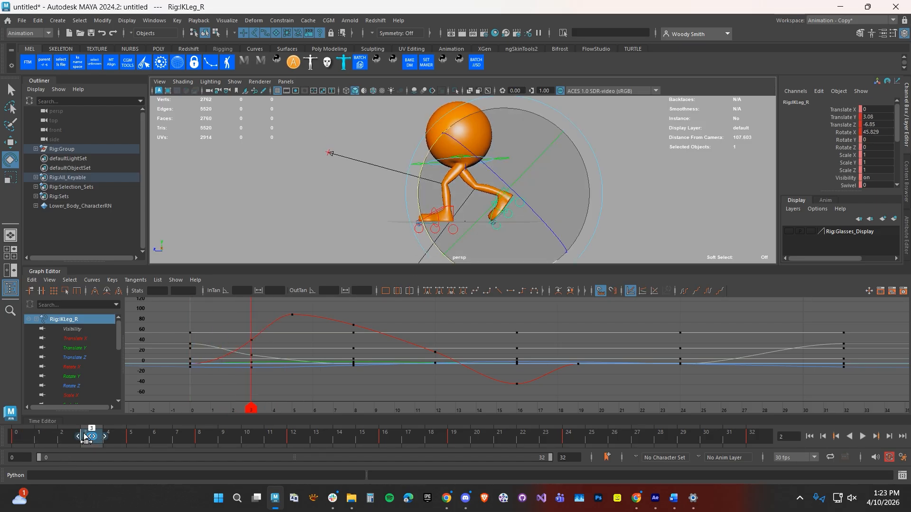
drag(161, 440, 477, 439)
click(523, 157)
click(505, 186)
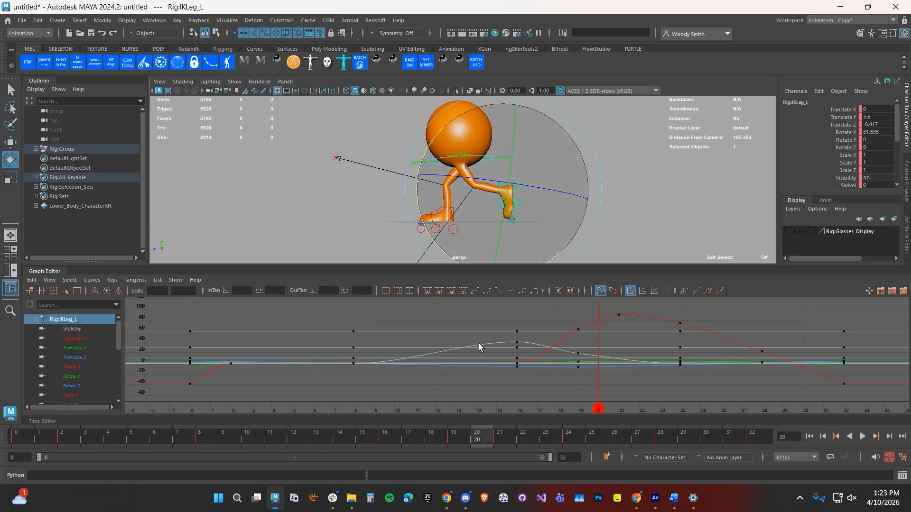
drag(374, 443, 459, 439)
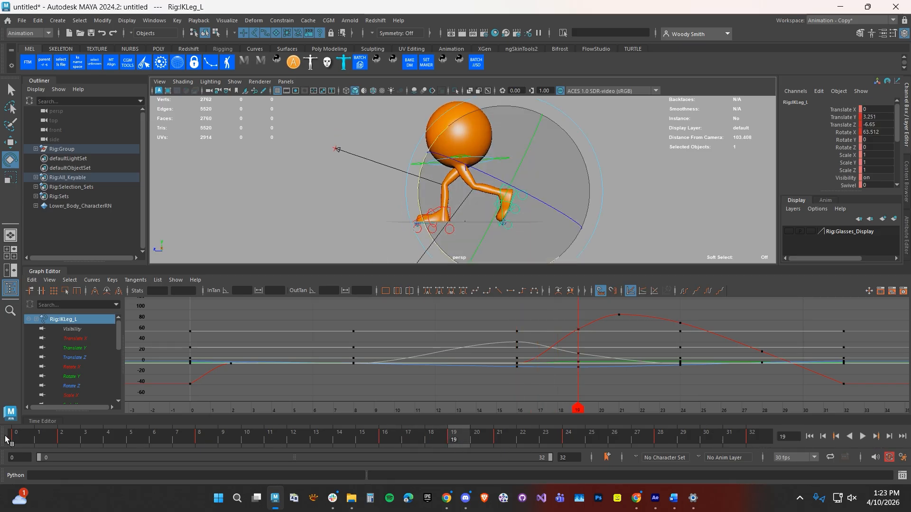
Return to frame 0 and play the walk cycle in an enlarged, closer view of the legs.
click(808, 436)
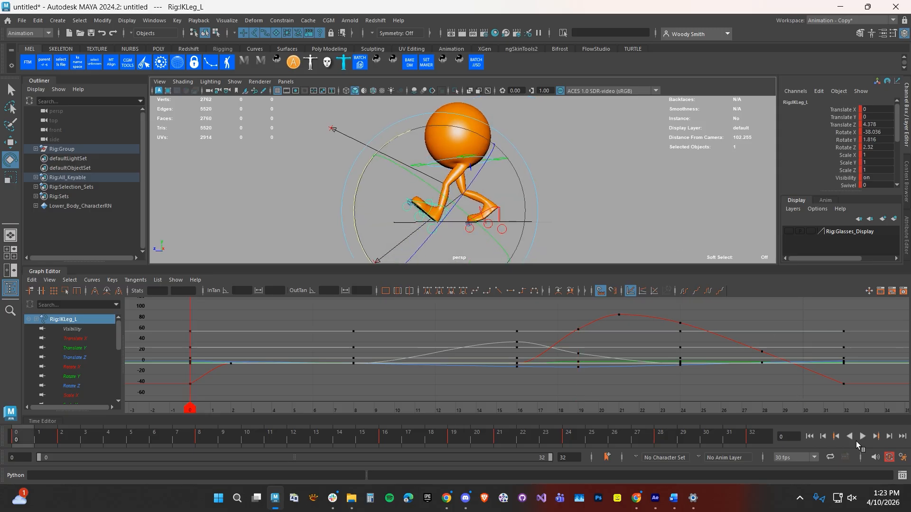
click(862, 436)
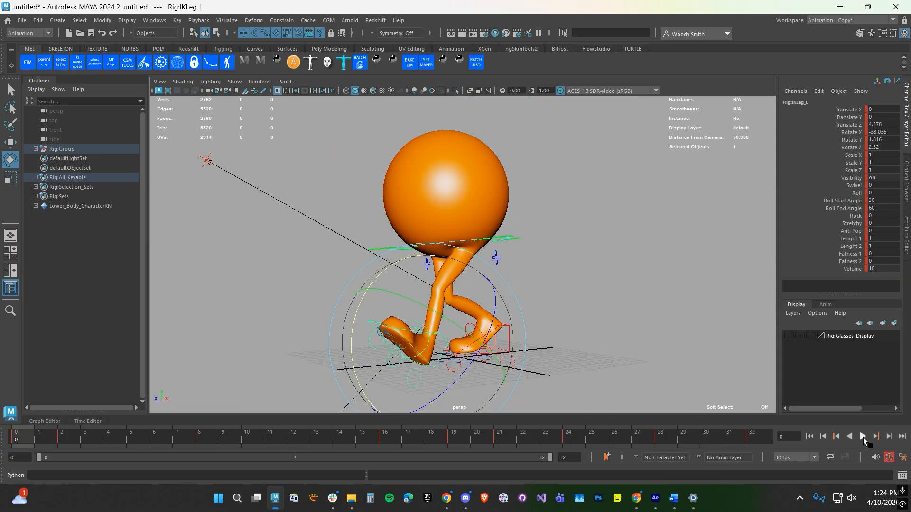
click(863, 436)
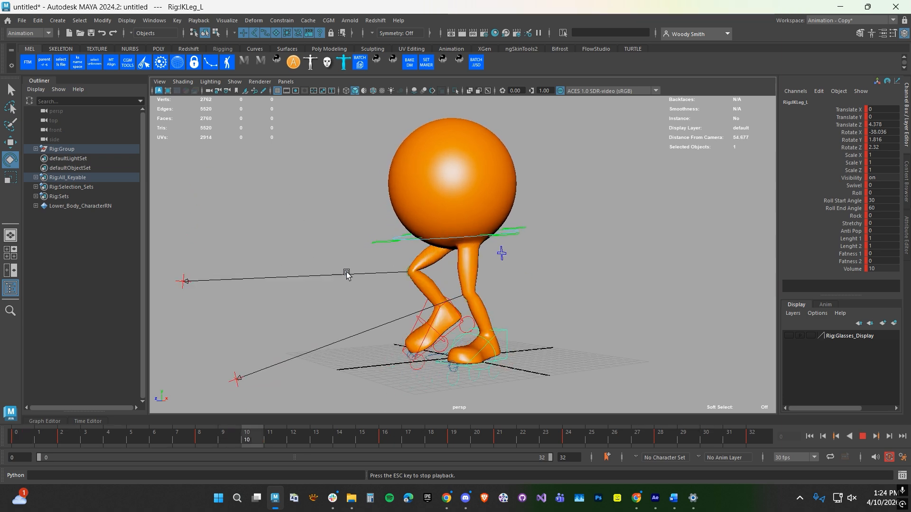